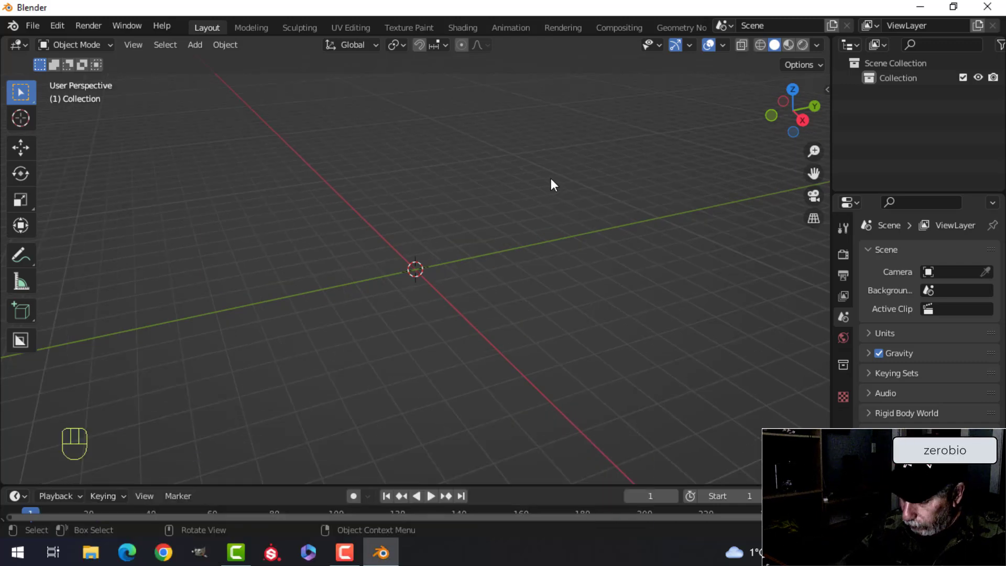
Add a mesh plane at the origin in front view and enter Edit Mode.
key("KP_1")
scroll(533, 218, "down", 1)
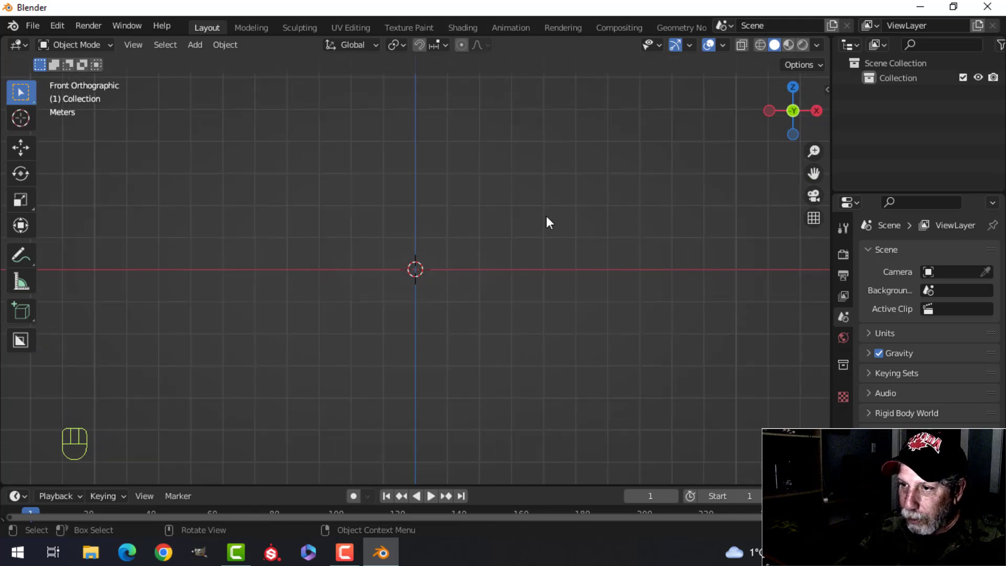
key("shift+a")
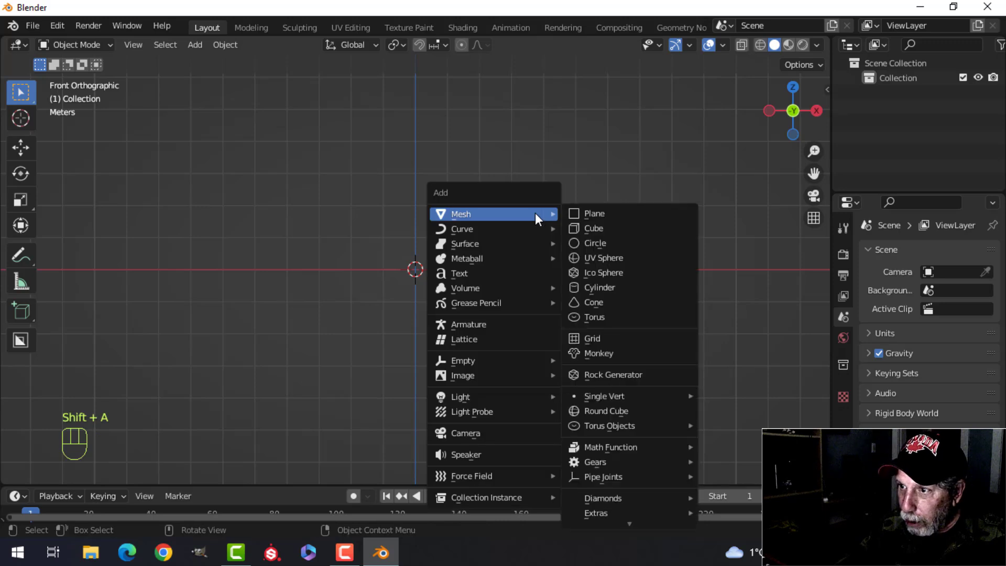
left_click(590, 208)
key("Tab")
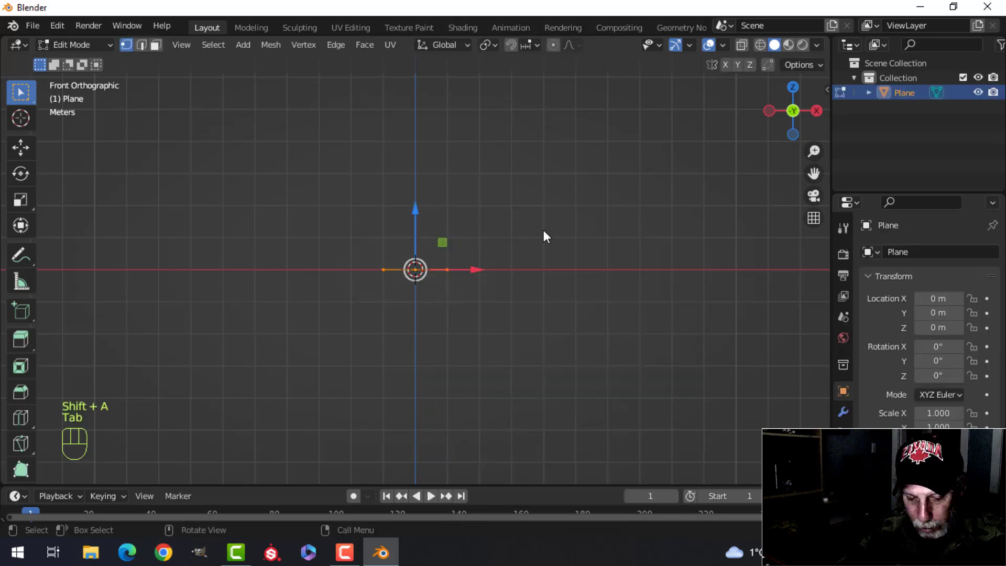
Rotate the plane 90° about X and raise it along Z until its bottom edge rests on the X axis.
type("rx90")
left_click(543, 231)
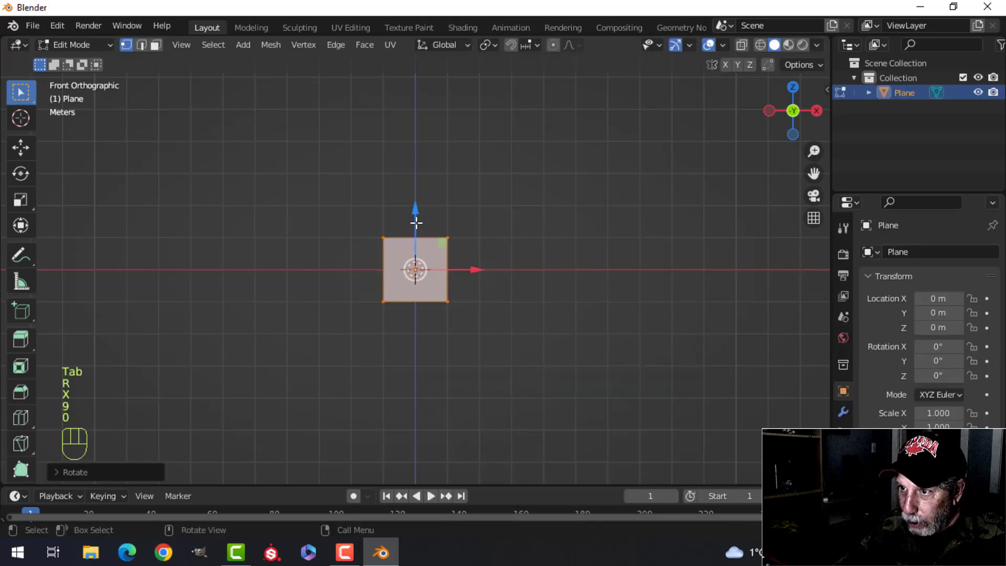
left_click_drag(415, 220, 418, 186, "ctrl")
scroll(518, 235, "up", 2)
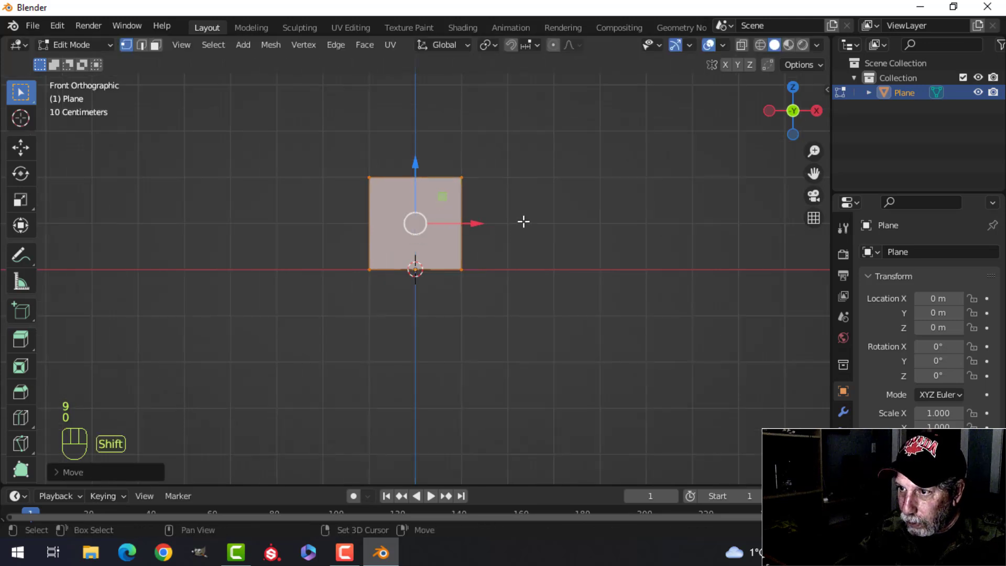
Cut a centred horizontal loop through the plane and bevel it into a band with a width of about 0.24 m.
middle_click_drag(523, 220, 524, 236, "shift")
scroll(523, 235, "up", 1)
key("ctrl+r")
left_click(475, 239)
right_click(475, 238)
key("ctrl+b")
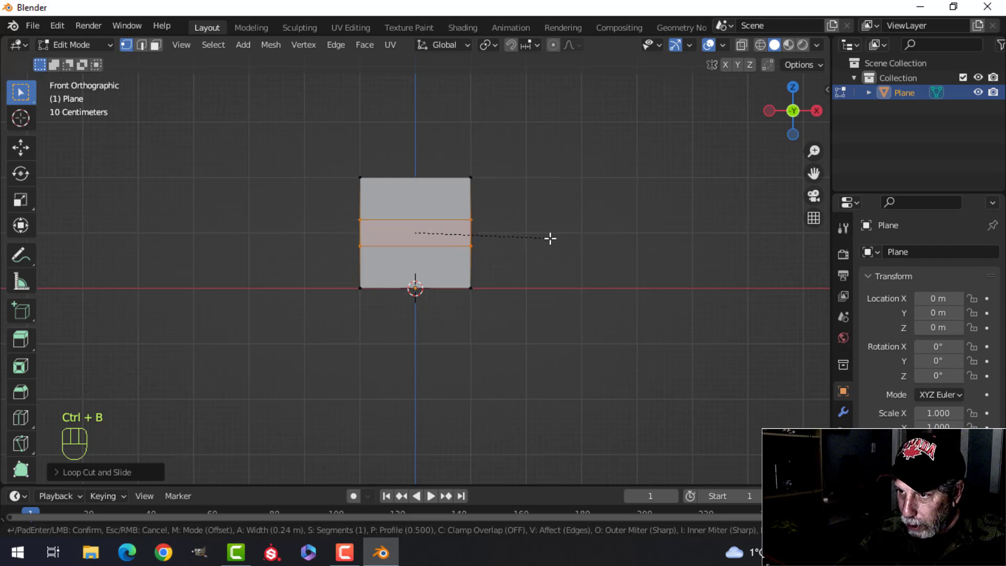
left_click(550, 238)
Lower the middle band towards the base and scale it up so the profile bulges at its sides.
left_click_drag(419, 181, 554, 227)
key("s")
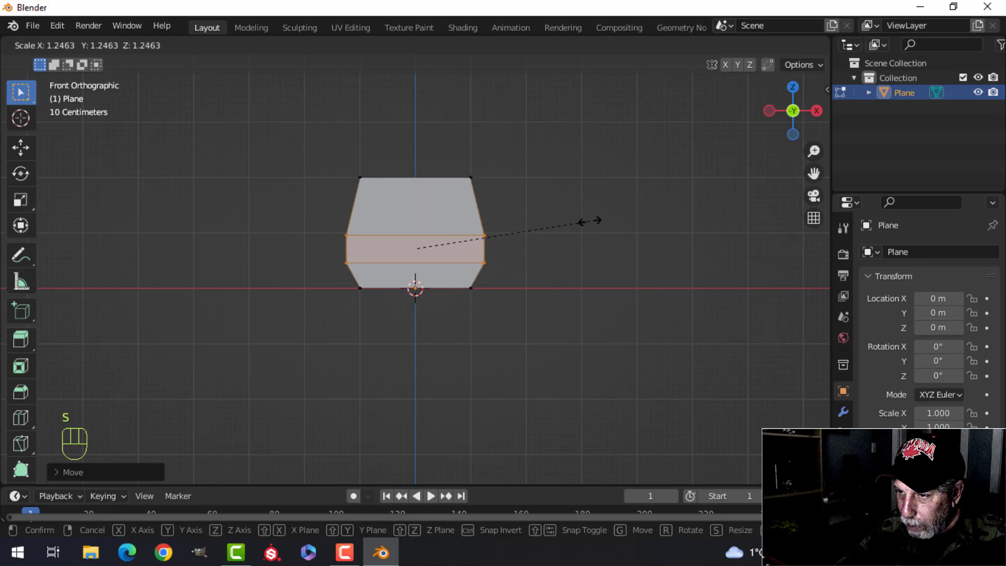
left_click(599, 216)
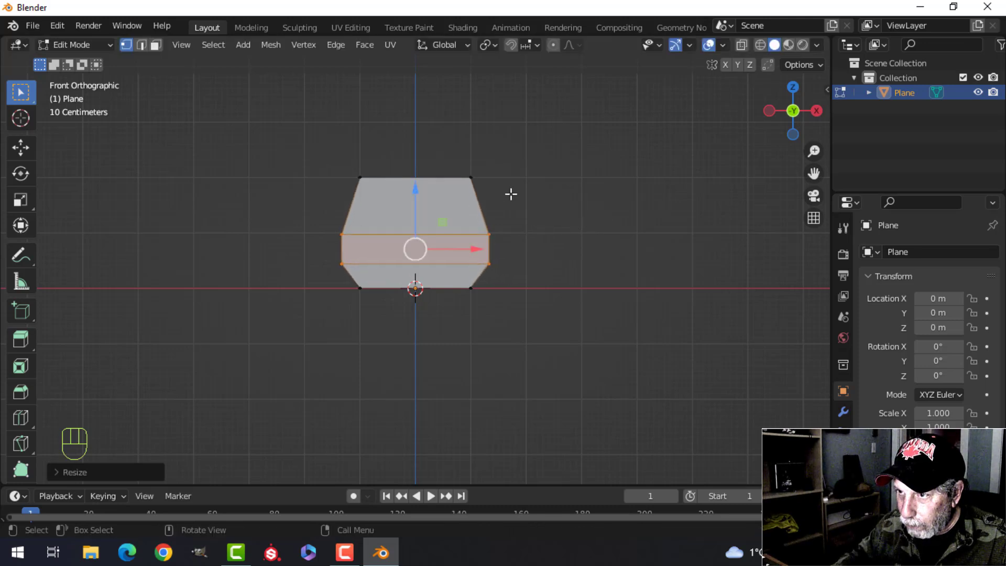
Select the profile's two top corner vertices and scale them towards each other to taper the upper part.
key("alt+a")
left_click(470, 177)
key("s")
key("Escape")
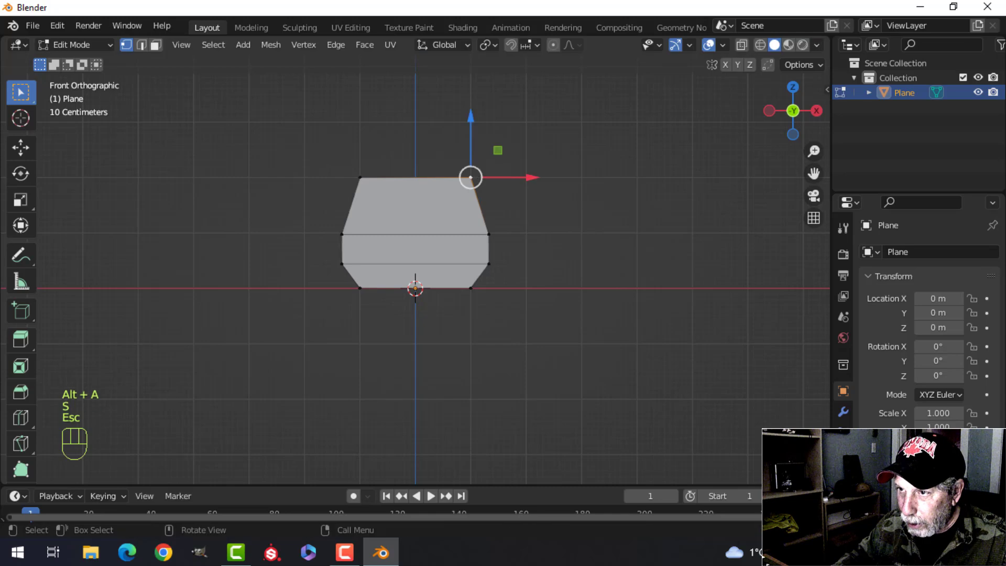
left_click(355, 171, "shift")
key("s")
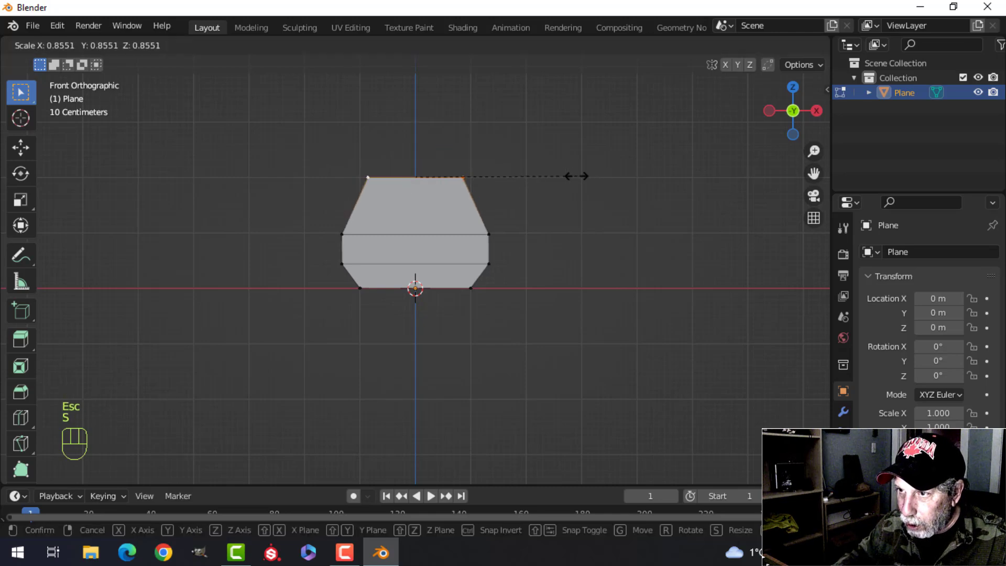
left_click(487, 183)
Select the whole profile and narrow it slightly along the X axis.
key("a")
middle_click_drag(498, 211, 577, 227)
key("s")
key("x")
left_click(547, 225)
Extrude the profile along Y in left side view into a body about 4.7 m long.
scroll(476, 229, "up", 2)
middle_click_drag(493, 229, 618, 230, "shift")
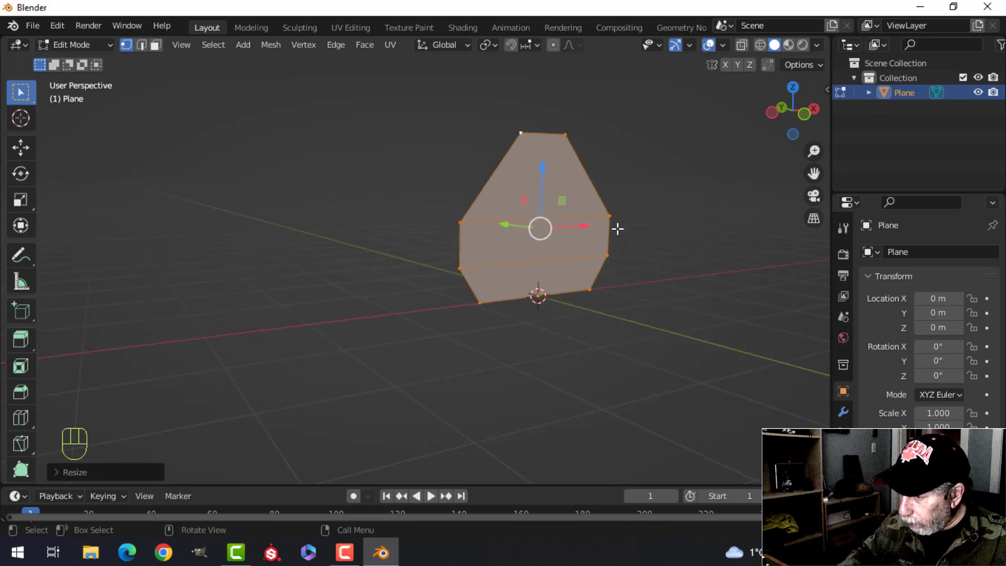
key("ctrl+KP_3")
scroll(590, 224, "up", 3)
scroll(590, 229, "down", 3)
middle_click_drag(598, 242, 627, 280, "shift")
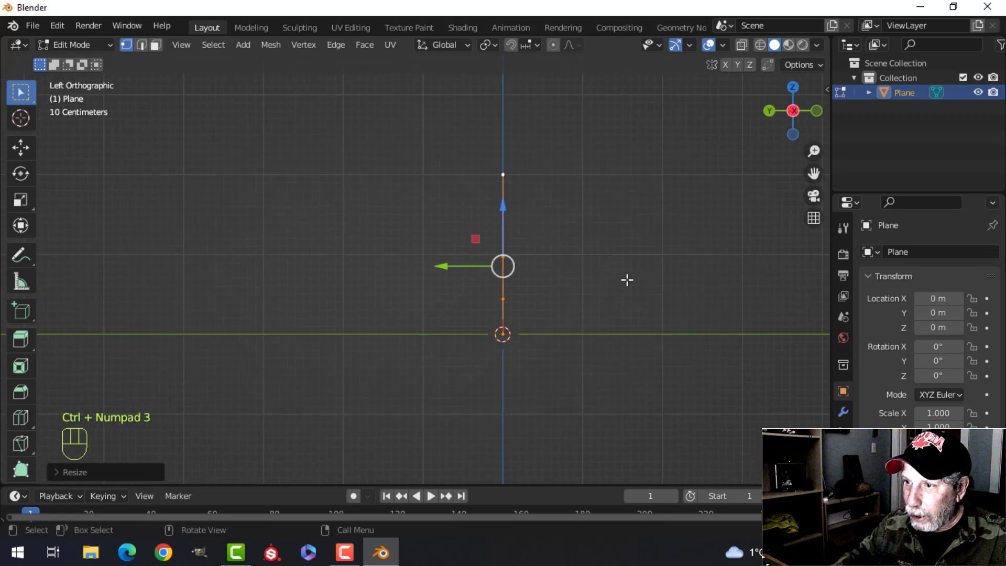
key("e")
left_click(60, 266)
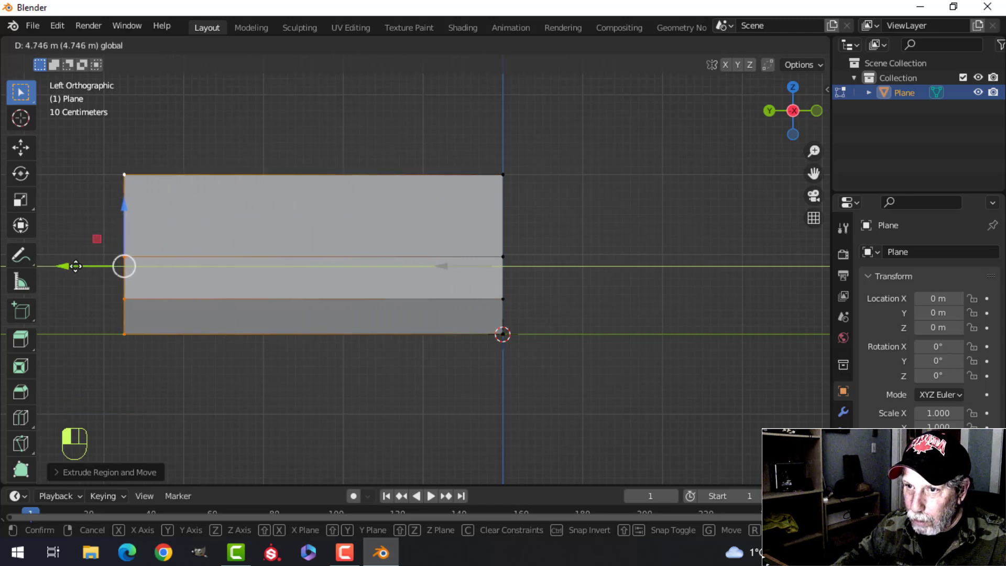
left_click_drag(92, 267, 90, 267)
Select the edge loop along the upper side of the body's middle band and lower it slightly along Z.
key("alt+a")
middle_click_drag(561, 270, 458, 255)
scroll(530, 279, "down", 1)
scroll(505, 268, "up", 2)
middle_click_drag(458, 255, 408, 253)
left_click(422, 260, "alt+shift")
left_click_drag(407, 190, 407, 202)
key("alt+a")
middle_click_drag(407, 231, 480, 239)
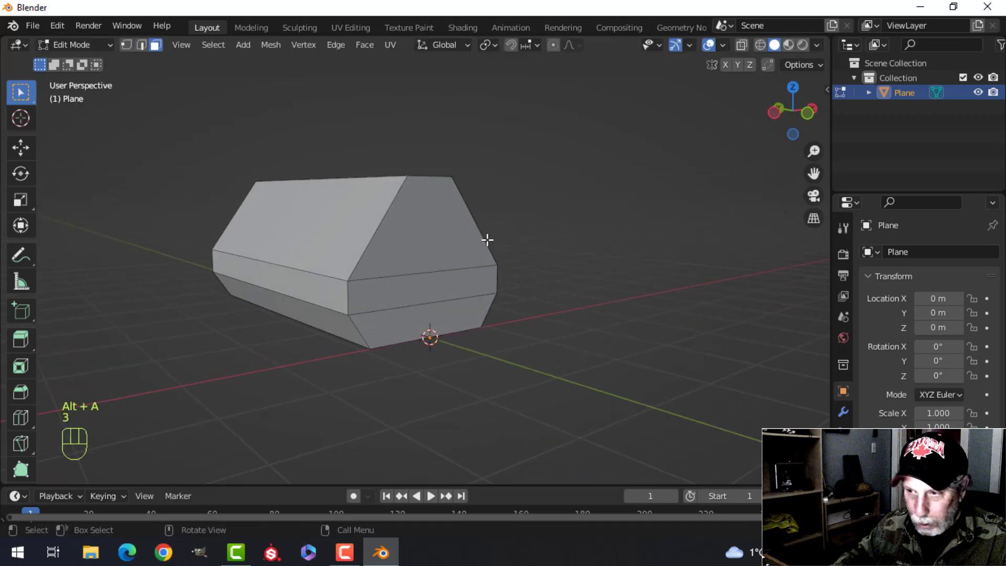
Select all faces of both end caps in face mode.
key("c")
left_click_drag(437, 302, 425, 281)
key("Escape")
middle_click_drag(362, 245, 521, 244)
scroll(368, 292, "down", 3)
middle_click_drag(369, 291, 425, 277, "shift")
key("c")
left_click_drag(323, 304, 325, 275)
key("Escape")
Inset both end caps, then extrude them and recess them inward by scaling about 0.96 along Y.
mouse_move(662, 249)
middle_mouse_down()
mouse_move(465, 279)
mouse_move(460, 267)
mouse_move(512, 262)
middle_mouse_up()
key("i")
left_click(482, 253)
key("s")
key("y")
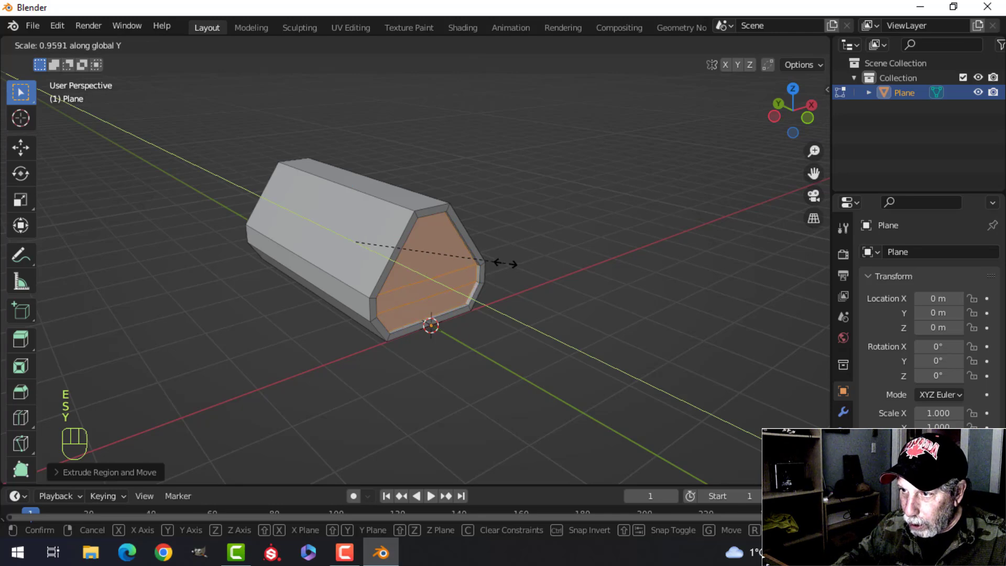
left_click(503, 263)
key("Tab")
middle_click_drag(411, 285, 406, 222)
key("alt+a")
Add a vertical loop cut down the centre of the body in front view.
left_click(405, 221)
key("KP_1")
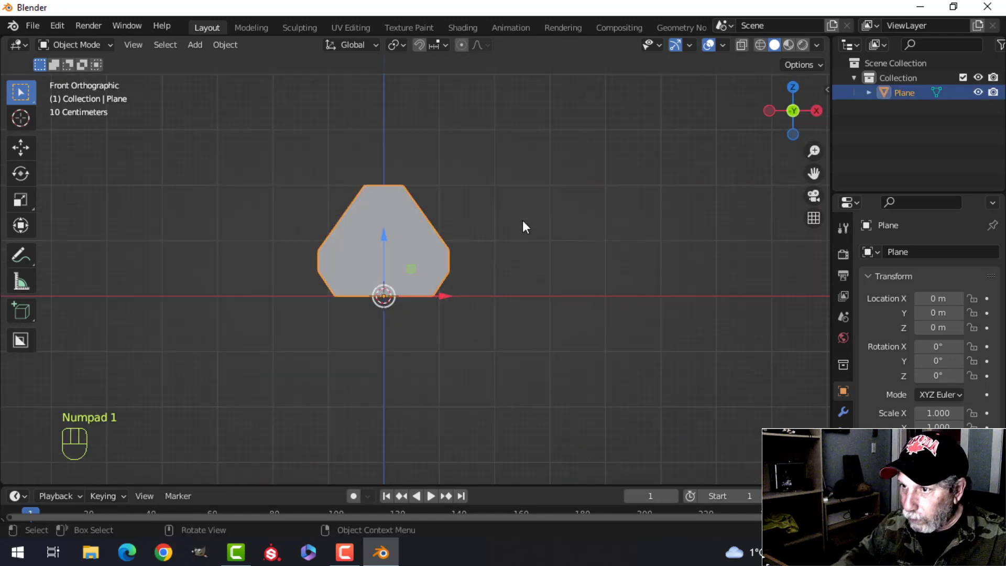
key("Tab")
key("alt+a")
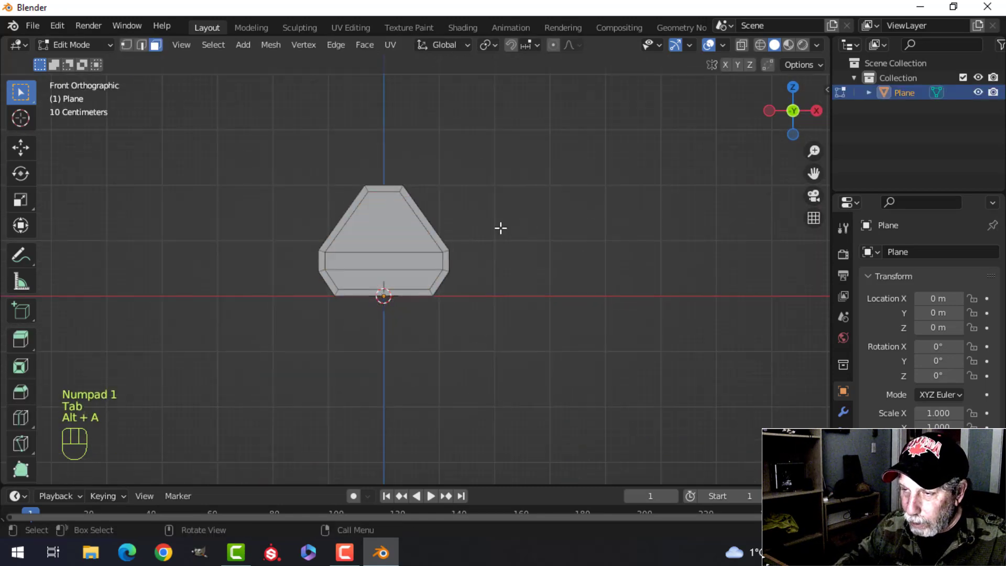
key("a")
key("ctrl+r")
left_click(379, 192)
right_click(378, 192)
key("alt+a")
Box-select the vertices on the +X half of the body in wireframe front view and delete them.
middle_click_drag(448, 189, 495, 229)
key("KP_1")
scroll(468, 209, "up", 3)
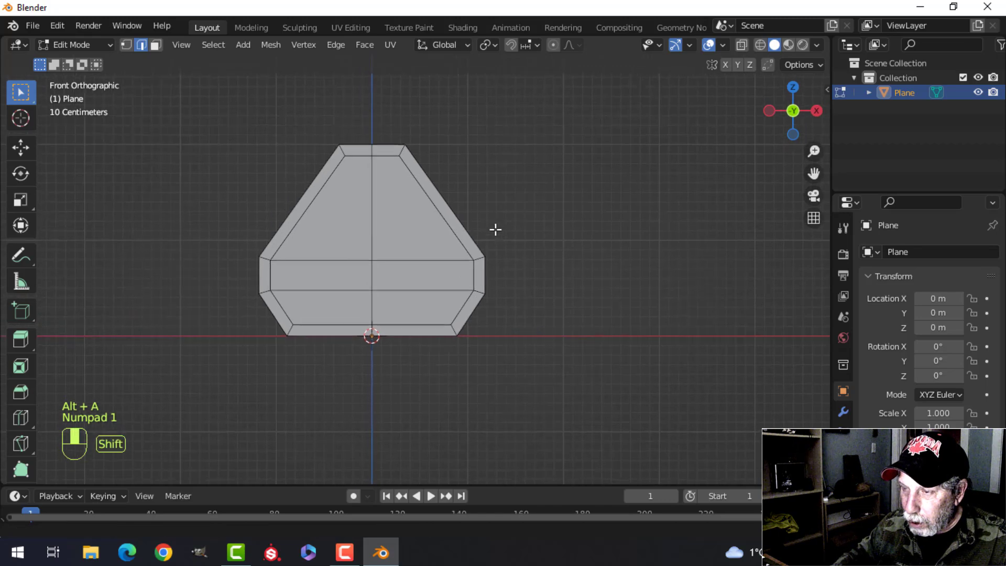
key("z")
key("4")
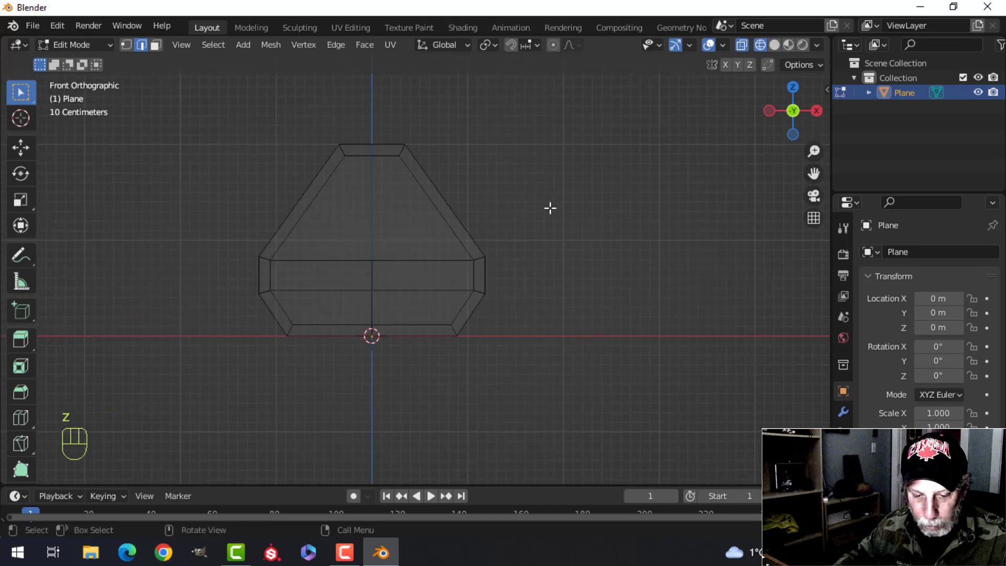
key("b")
mouse_move(562, 422)
left_mouse_down()
mouse_move(388, 164)
mouse_move(385, 124)
left_mouse_up()
key("z")
left_click(290, 124)
key("x")
left_click(477, 140)
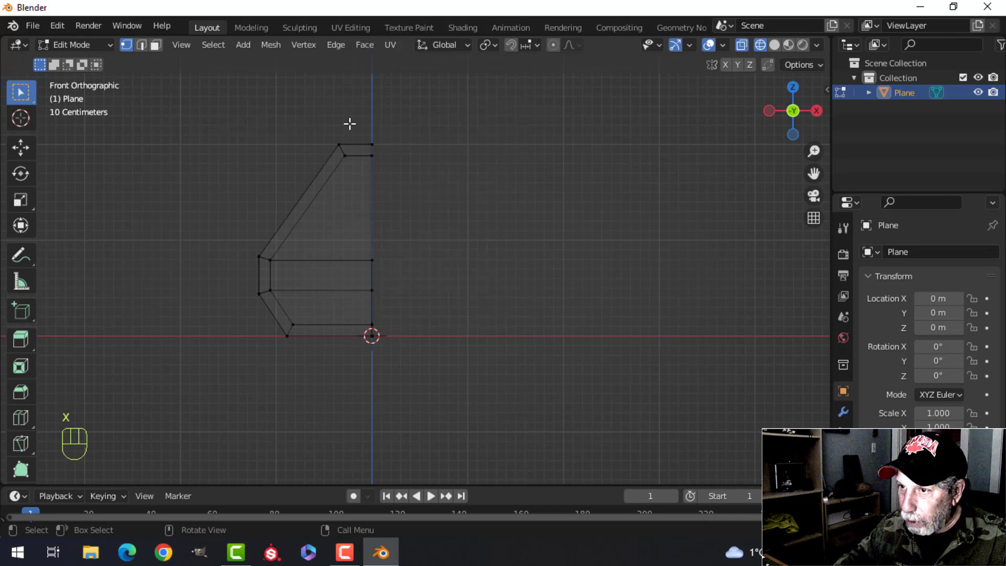
Add a Mirror modifier on the X axis with clipping enabled, and return to solid shading.
left_click(843, 413)
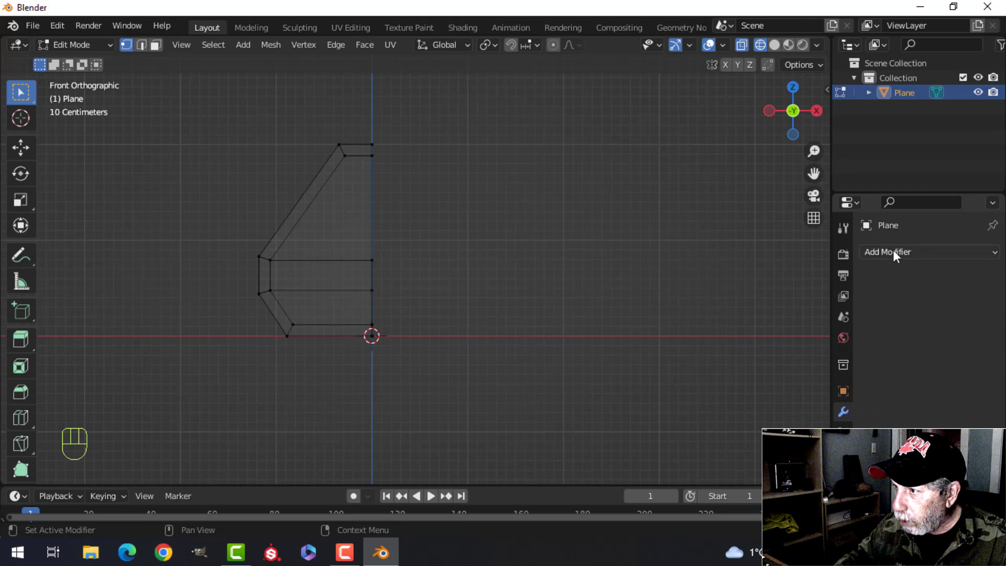
left_click(890, 251)
left_click(731, 423)
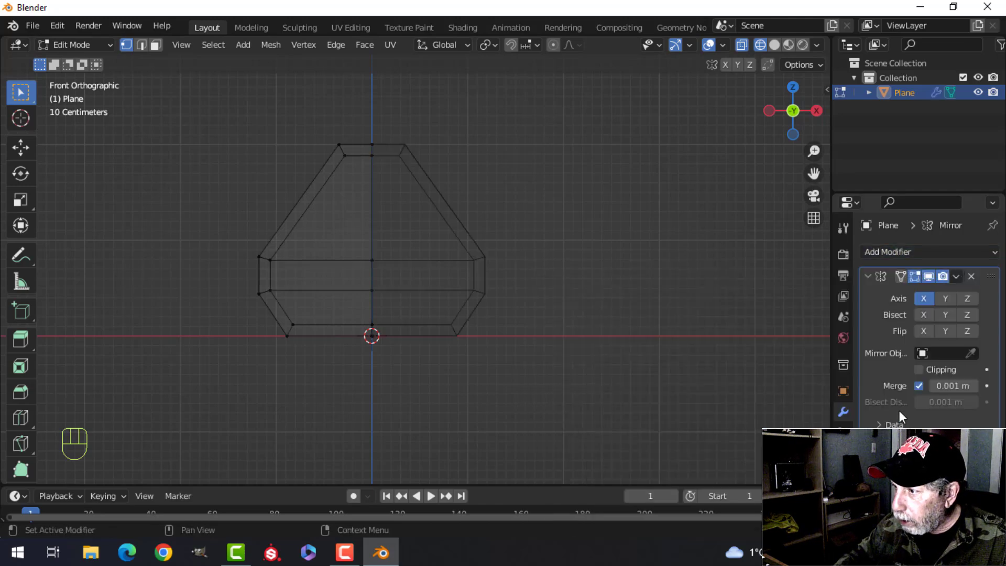
left_click(920, 369)
mouse_move(533, 234)
middle_mouse_down()
mouse_move(534, 209)
mouse_move(545, 211)
middle_mouse_up()
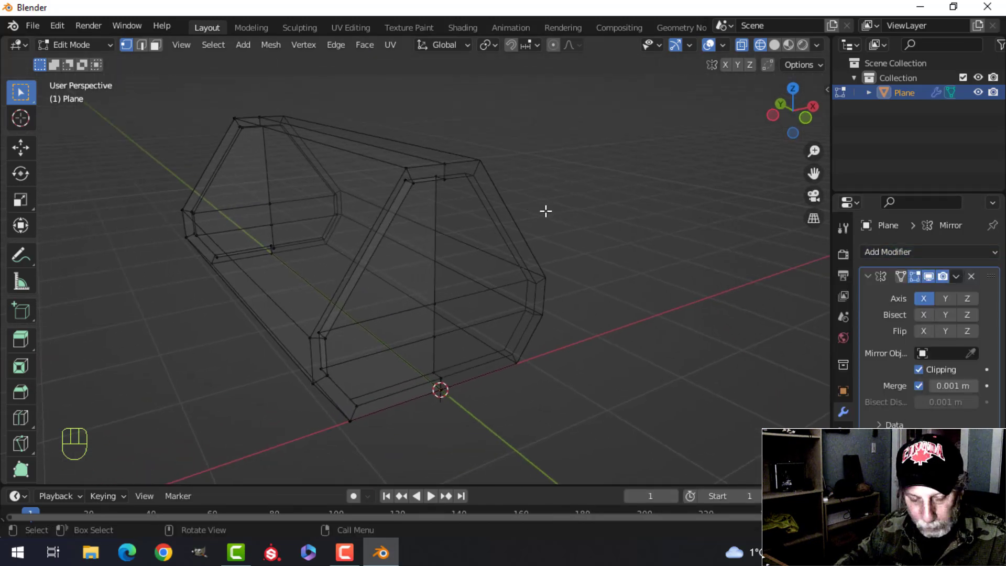
key("z")
left_click(634, 209)
middle_click_drag(474, 192, 510, 187)
middle_click_drag(567, 196, 540, 164, "shift")
Add a Bevel modifier to the body in Object Mode with 3 segments and an amount of 0.02 m.
key("Tab")
left_click(887, 252)
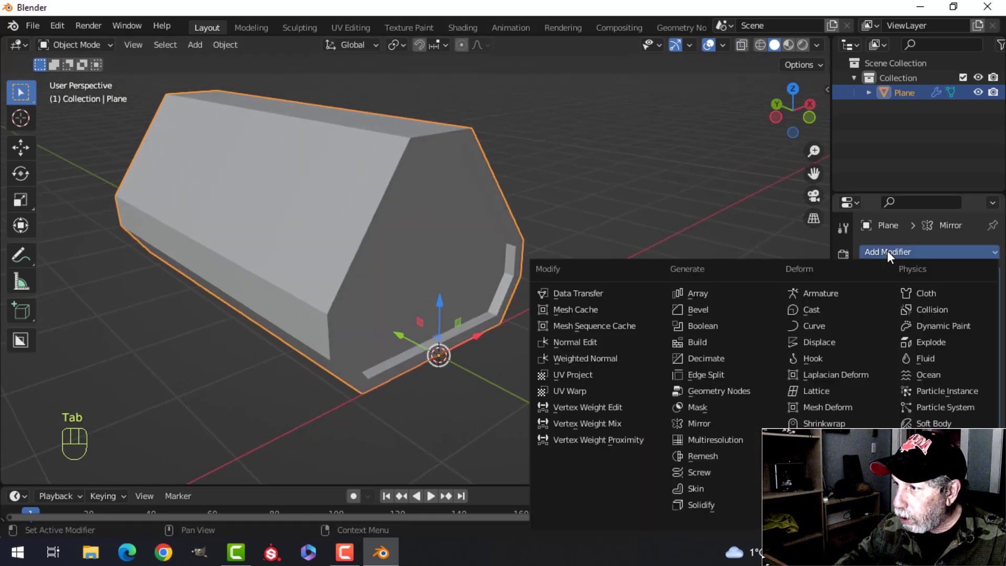
left_click(718, 309)
middle_click_drag(721, 310, 682, 270, "shift")
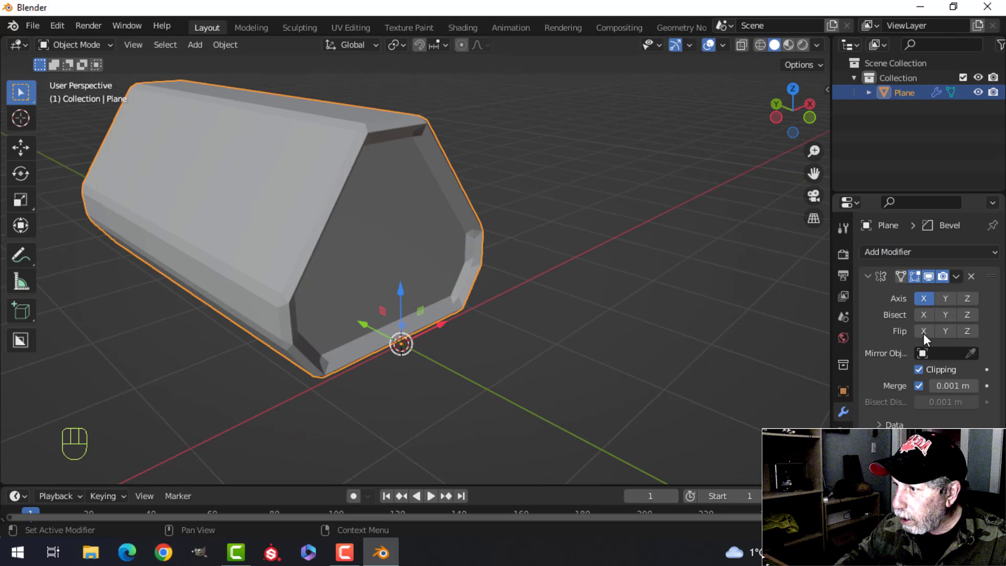
scroll(976, 438, "down", 5)
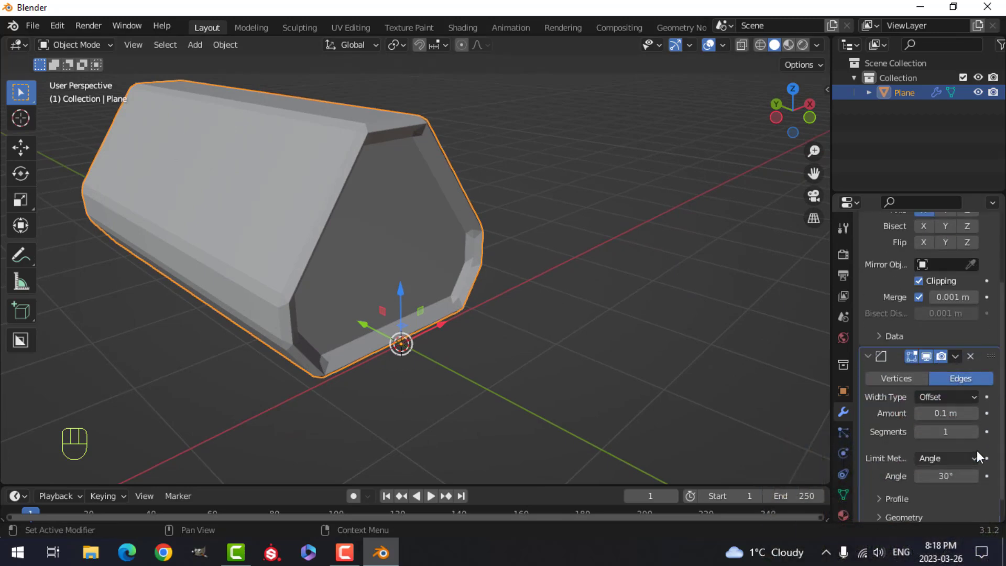
left_click(975, 408)
left_click(973, 407)
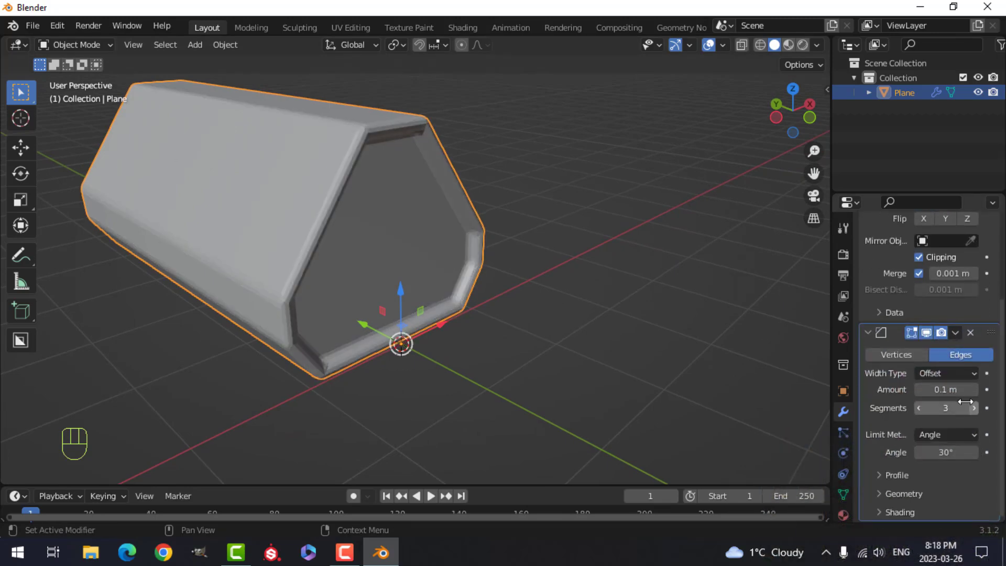
left_click(966, 390)
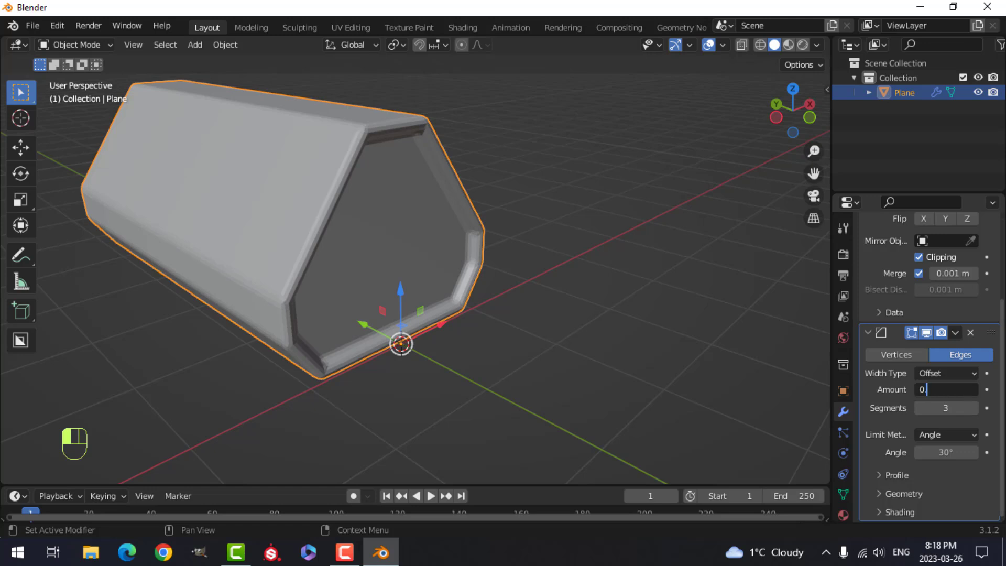
key("Return")
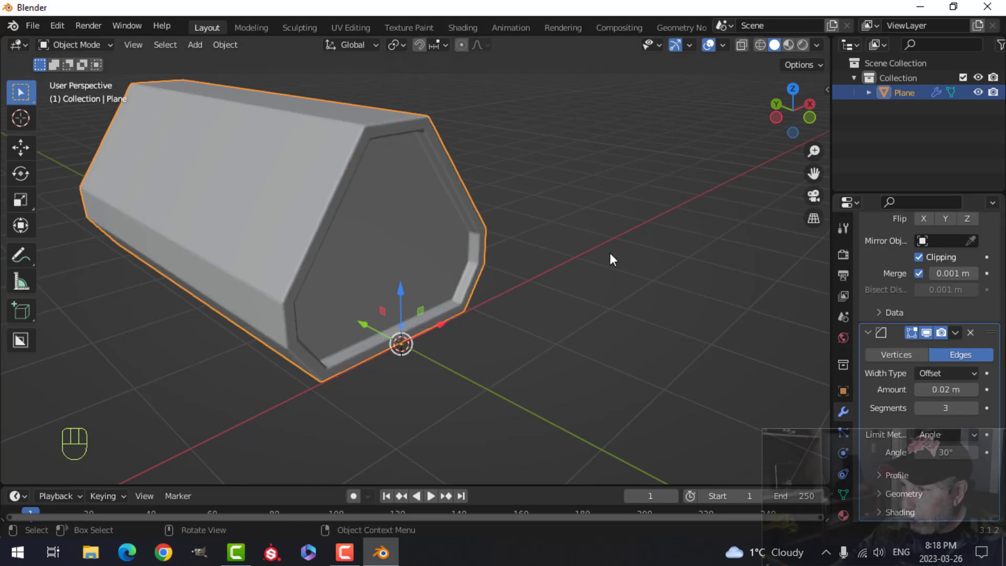
Add three evenly spaced loop cuts across the body's length in Edit Mode.
key("alt+a")
middle_click_drag(406, 215, 511, 188)
scroll(489, 221, "down", 4)
middle_click_drag(511, 189, 460, 208)
left_click(422, 165)
key("Tab")
middle_click_drag(413, 184, 442, 173, "shift")
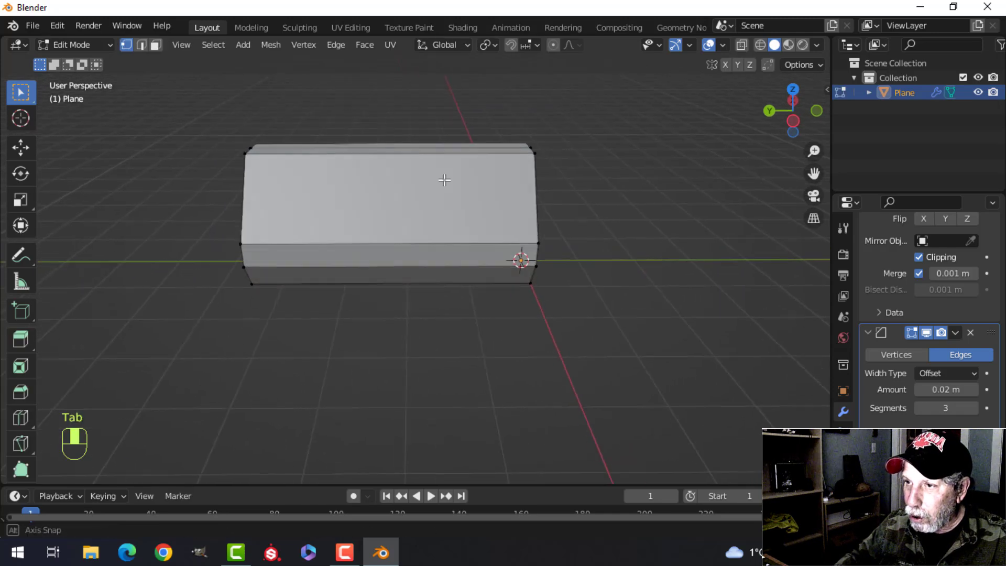
key("ctrl+r")
scroll(437, 172, "up", 1)
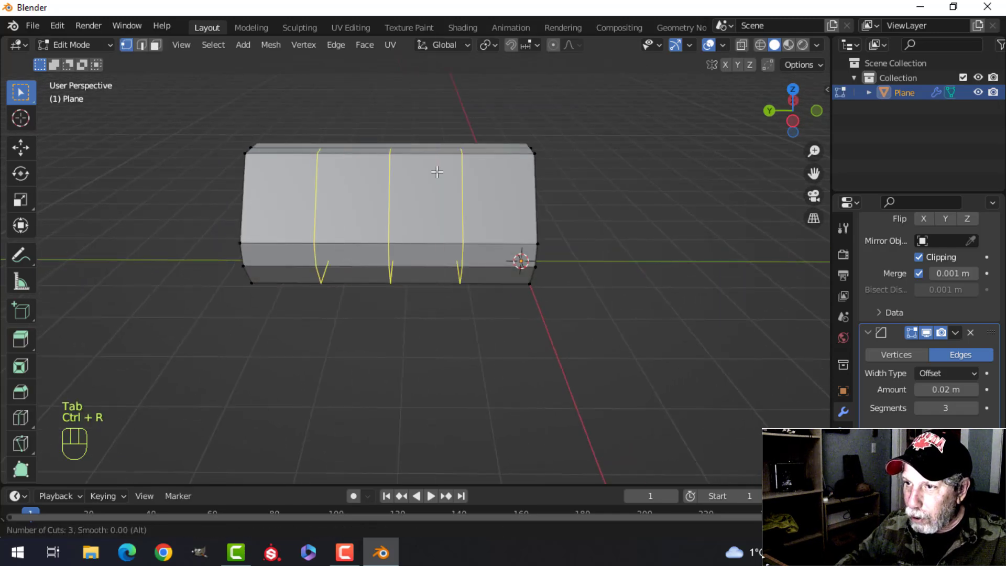
left_click(437, 171)
right_click(574, 184)
Select the four large sloped faces along the body's side in face mode.
middle_click_drag(575, 184, 535, 202)
key("alt+a")
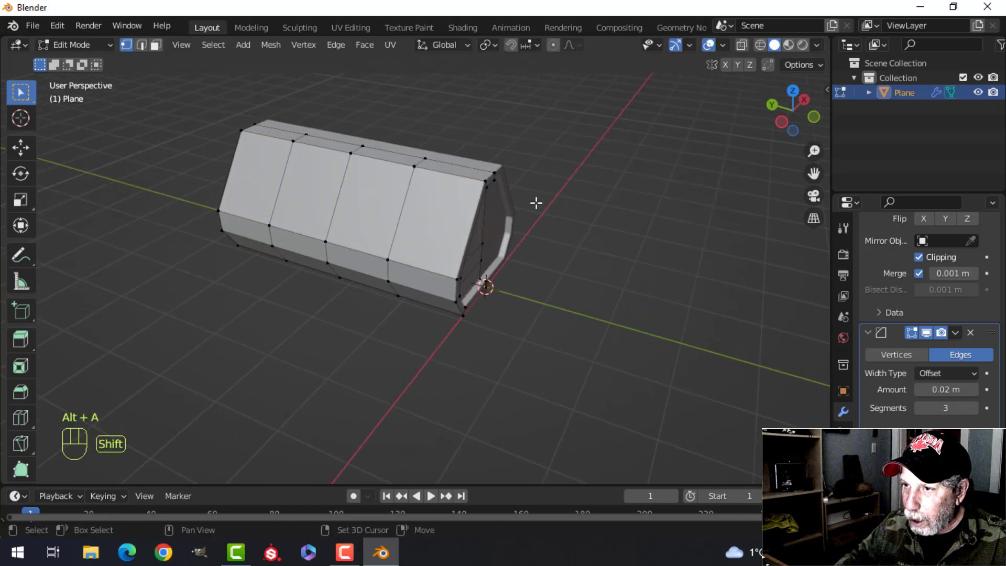
key("3")
scroll(512, 202, "up", 2)
left_click(443, 174)
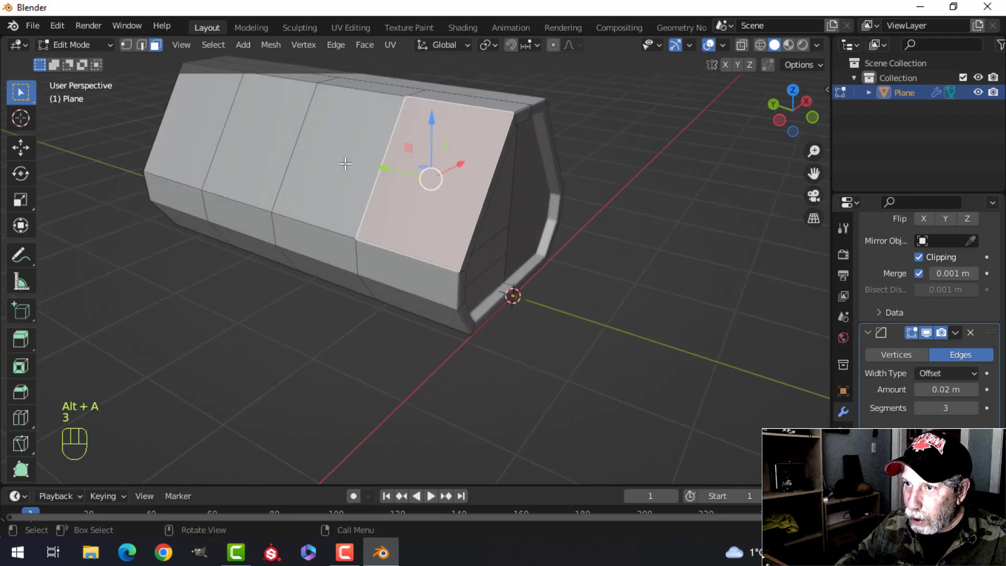
left_click(350, 172, "shift")
left_click(274, 135, "shift")
left_click(197, 110, "shift")
Inset the four sloped faces individually by about 0.16 m.
middle_click_drag(580, 184, 524, 230)
scroll(538, 220, "down", 1)
middle_click_drag(523, 230, 546, 217)
key("i")
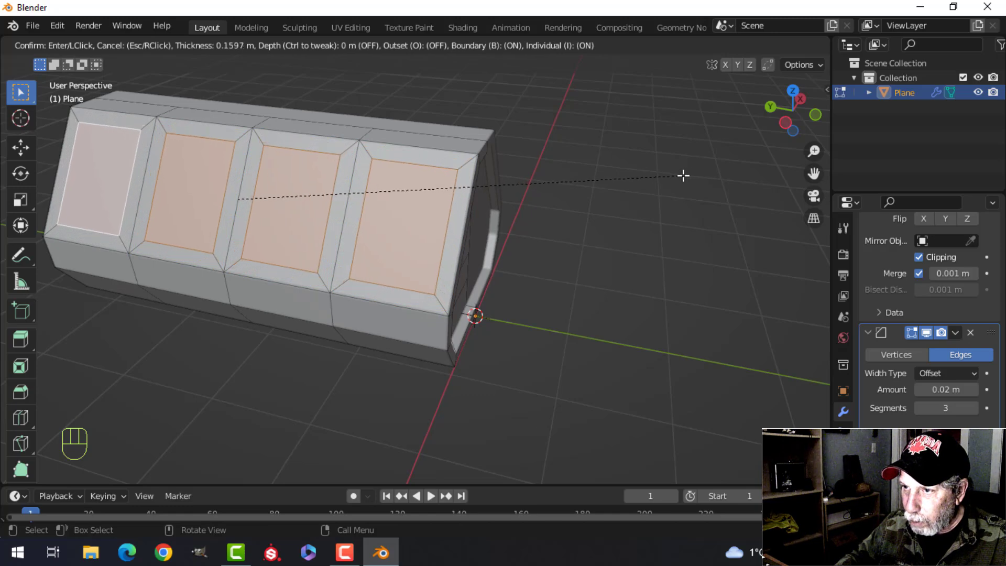
left_click(683, 176)
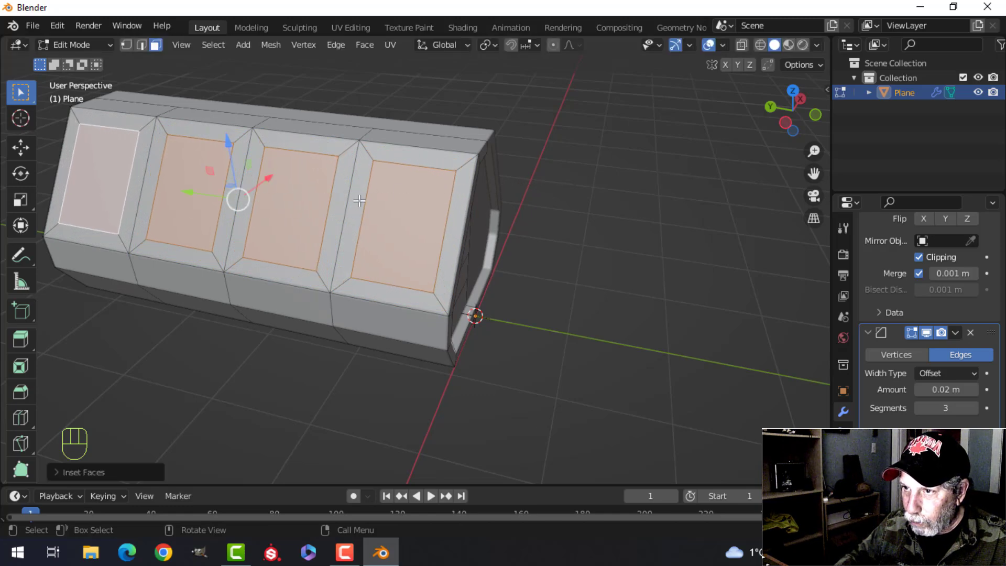
Extrude the four inset faces inward by about 0.065 m and delete them to open windows in the body's side.
middle_click_drag(646, 199, 548, 189)
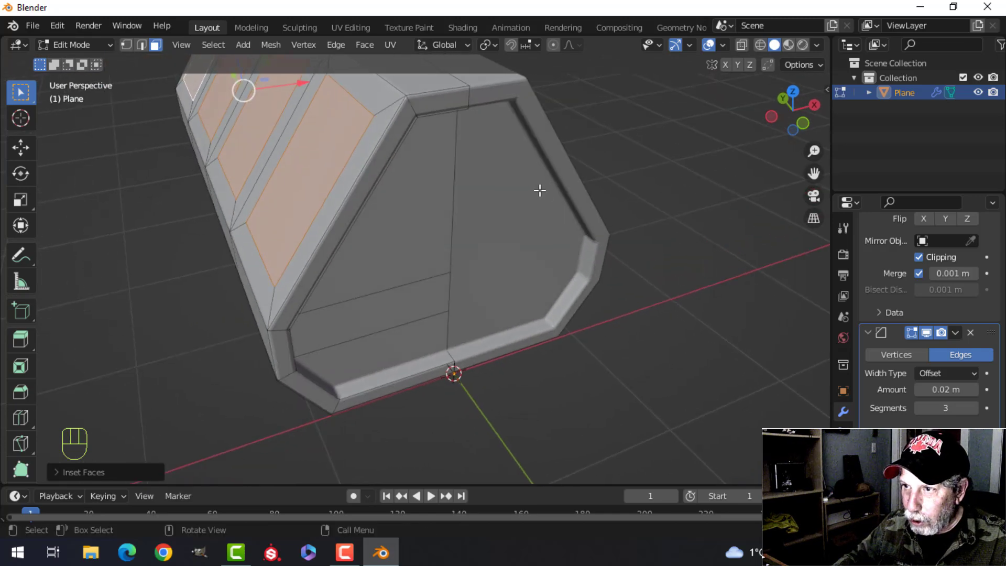
key("e")
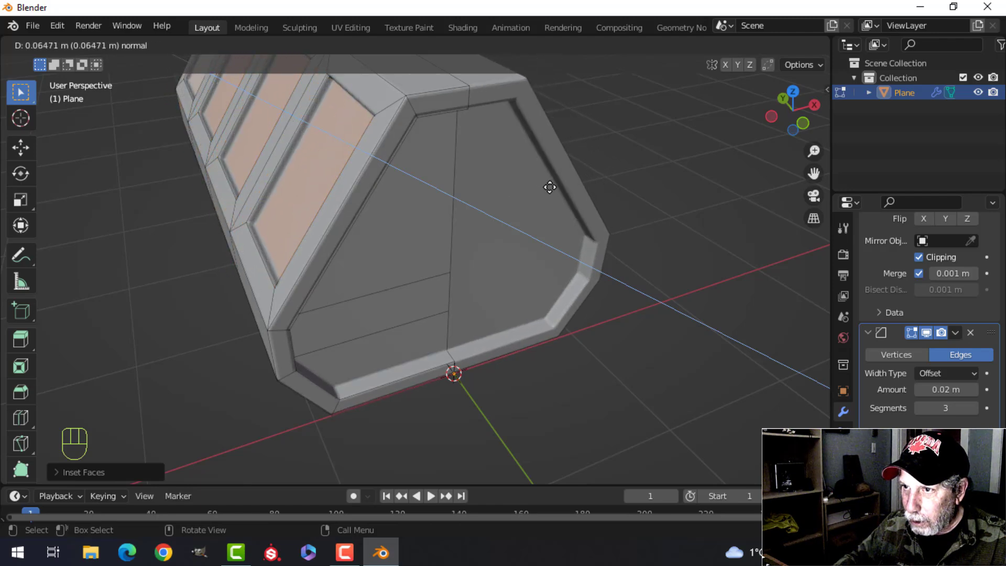
left_click(550, 187)
key("x")
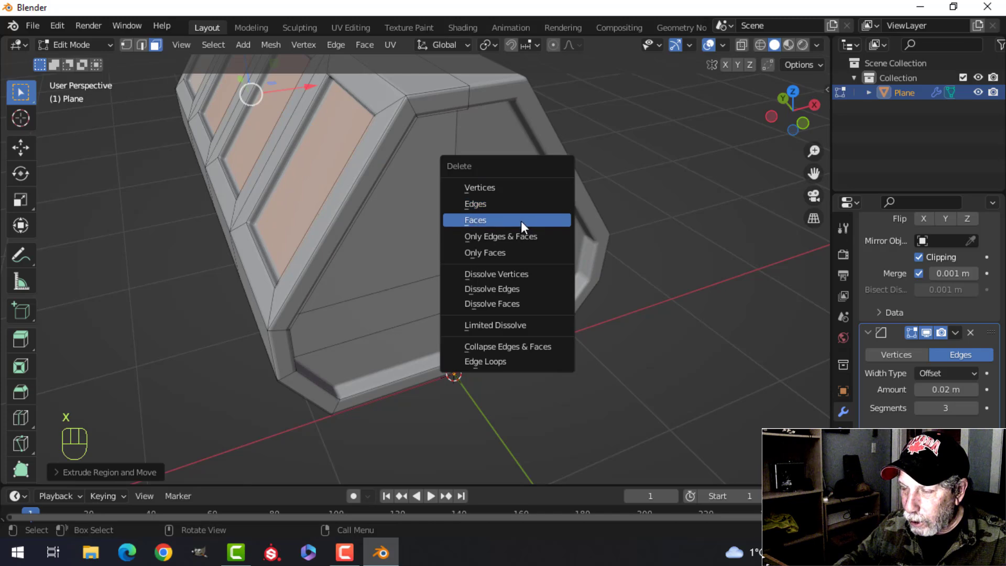
left_click(521, 222)
Examine the bevelled corners of the window openings up close in Object Mode.
middle_click_drag(520, 222, 474, 206)
key("Tab")
key("alt+a")
scroll(532, 196, "up", 3)
scroll(417, 224, "up", 2)
scroll(454, 237, "down", 3)
middle_click_drag(474, 205, 495, 206)
scroll(382, 156, "up", 3)
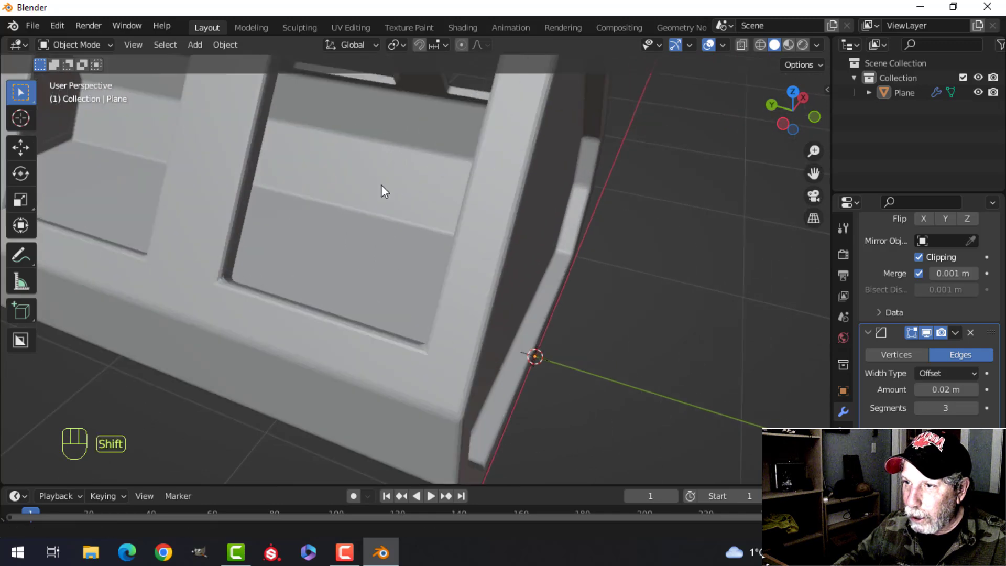
middle_click_drag(381, 156, 384, 251, "shift")
scroll(383, 250, "up", 1)
middle_click(383, 250, "alt")
scroll(309, 138, "down", 4)
middle_click_drag(369, 148, 506, 202)
Set the outer miter of the body's Bevel modifier to Arc.
left_click(429, 139)
left_click(891, 493)
scroll(923, 461, "down", 5)
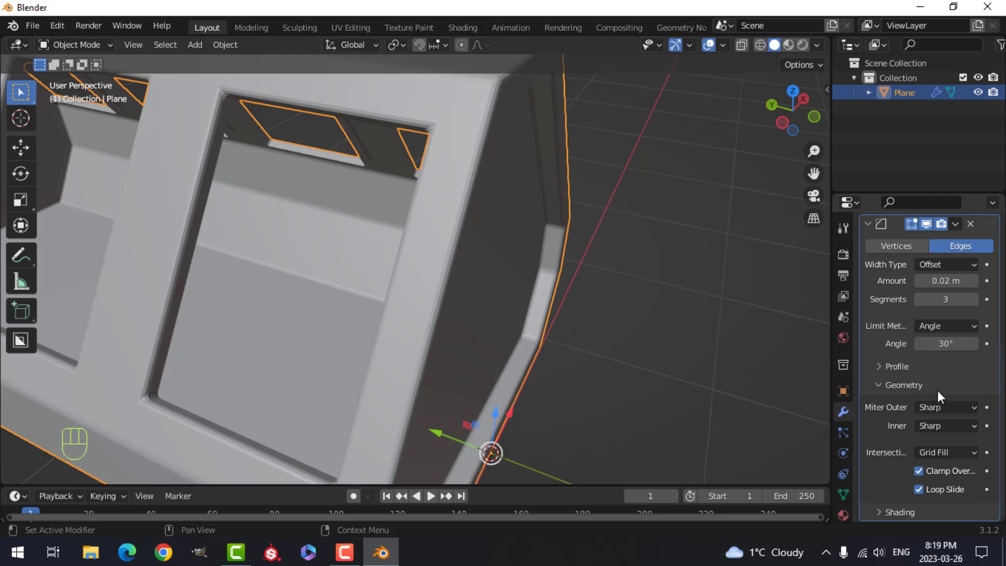
left_click(939, 406)
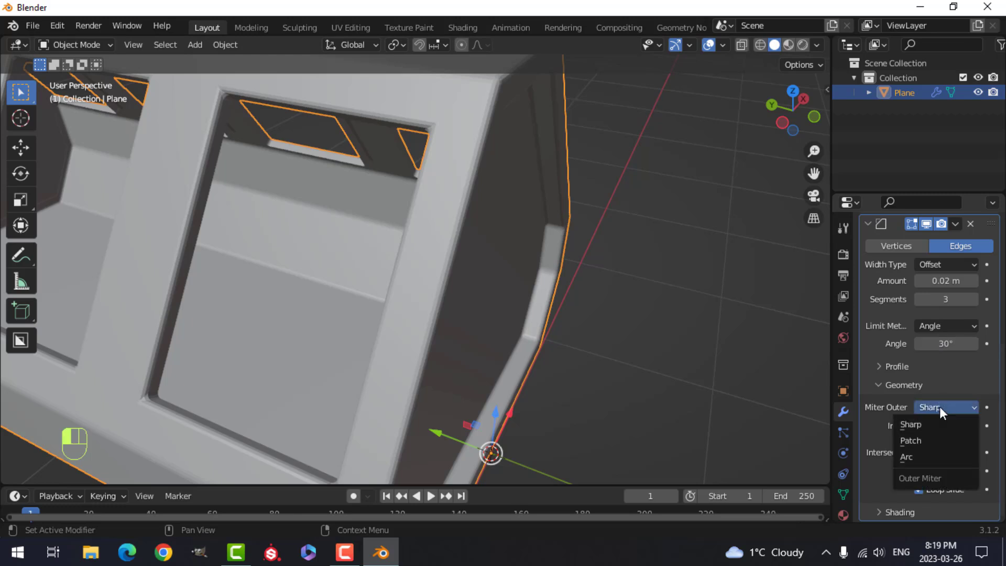
left_click(927, 456)
scroll(556, 250, "down", 4)
key("alt+a")
middle_click_drag(577, 237, 465, 234)
scroll(524, 251, "up", 1)
scroll(548, 249, "down", 4)
Select the outer edges around the rim of the body's near end in edge mode.
left_click(465, 233)
key("Tab")
scroll(538, 228, "up", 4)
key("alt+a")
middle_click_drag(538, 229, 502, 209)
key("2")
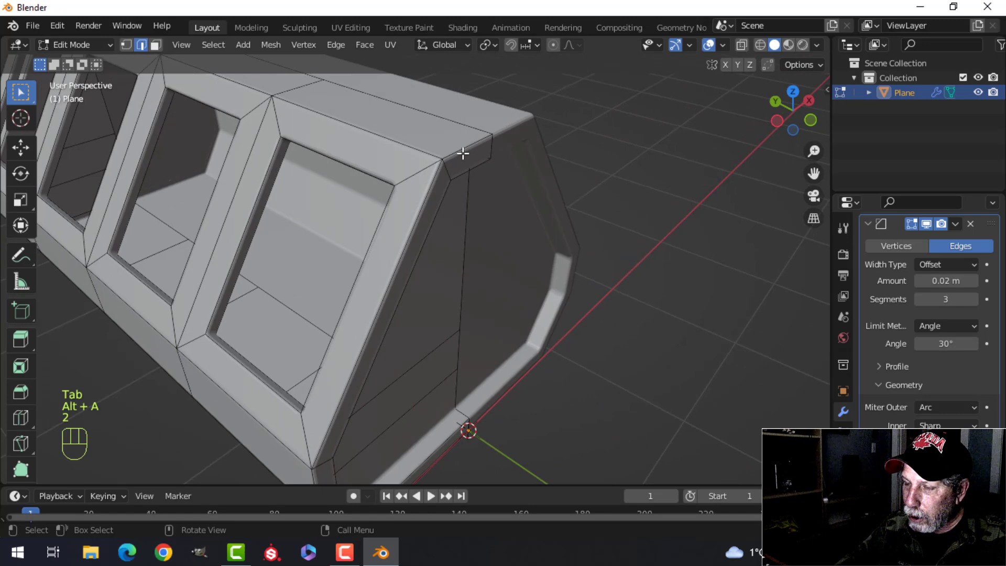
left_click(420, 203, "alt+shift")
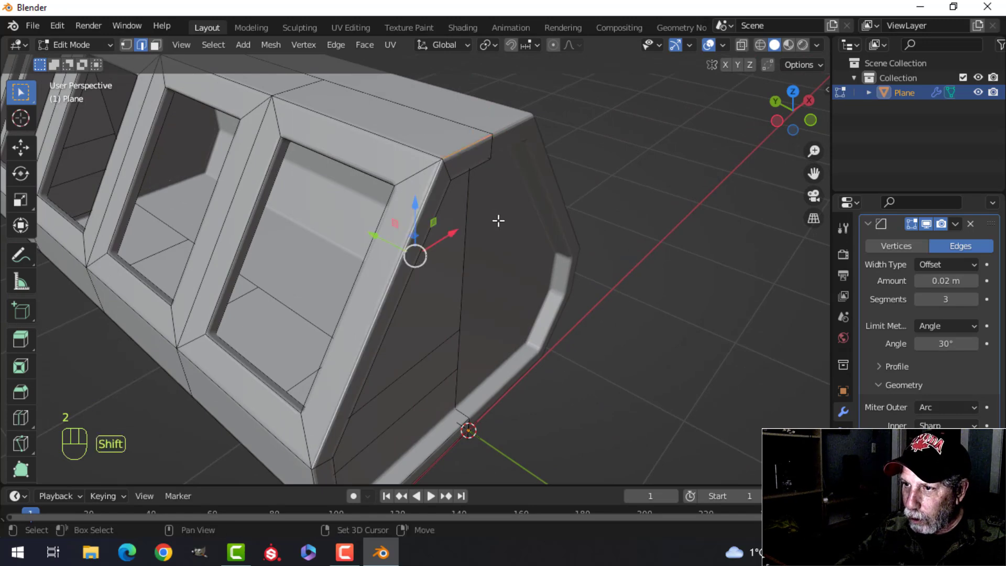
middle_click_drag(494, 215, 476, 134, "shift")
middle_click_drag(476, 168, 465, 146)
left_click(250, 242, "alt+shift")
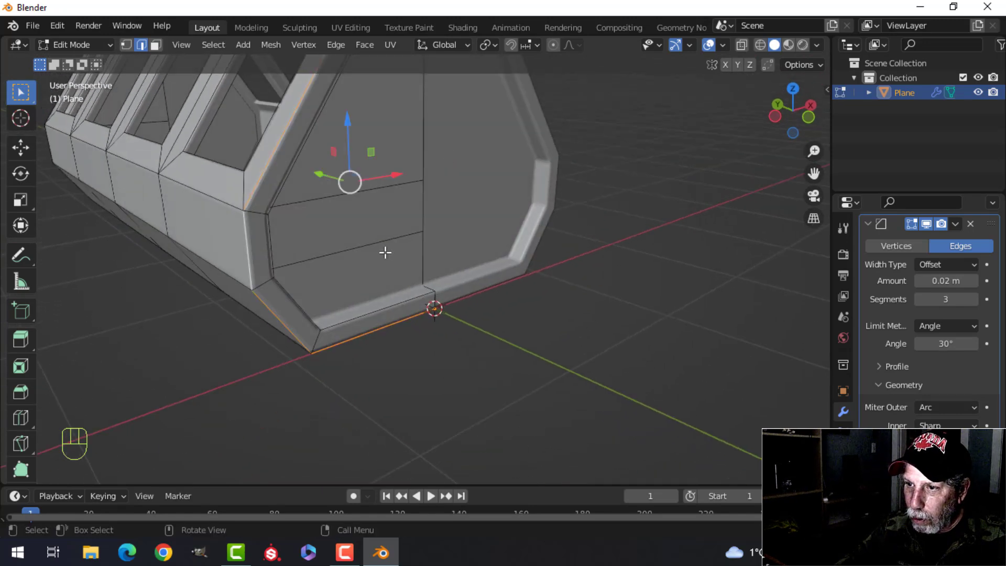
scroll(425, 241, "down", 3)
middle_click_drag(424, 241, 433, 247)
middle_click_drag(420, 132, 407, 186, "shift")
middle_click_drag(407, 185, 481, 204)
middle_click_drag(481, 204, 504, 174, "shift")
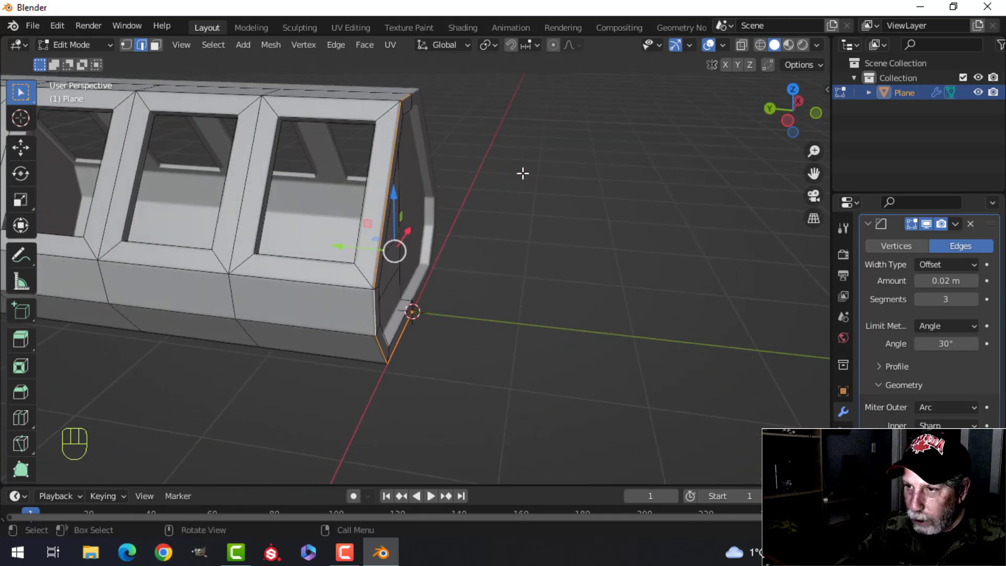
Duplicate the selected rim edges, offset the copy slightly along Y beyond the end, and separate it into its own object.
key("shift+d")
left_click_drag(343, 246, 363, 248)
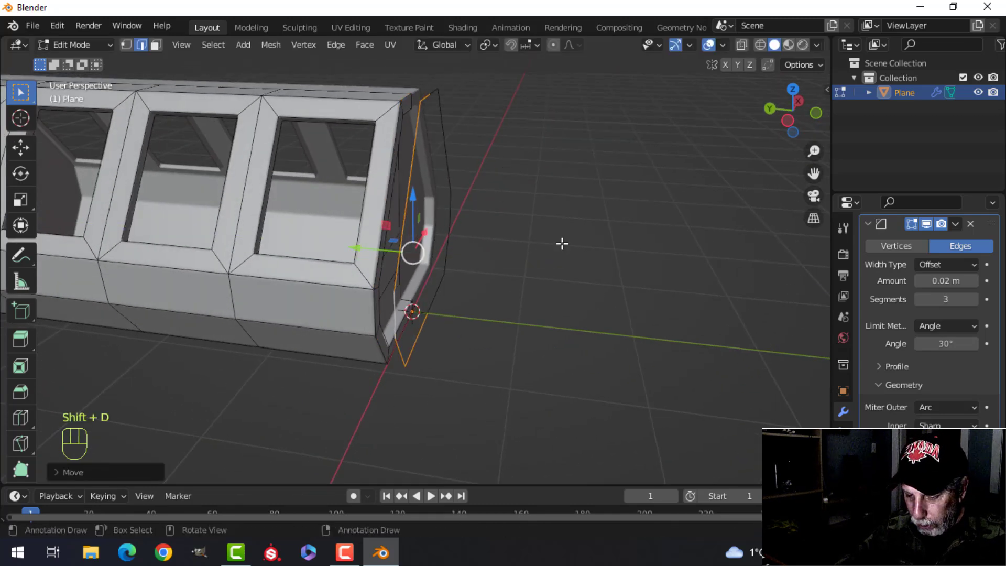
key("p")
left_click(561, 243)
key("Tab")
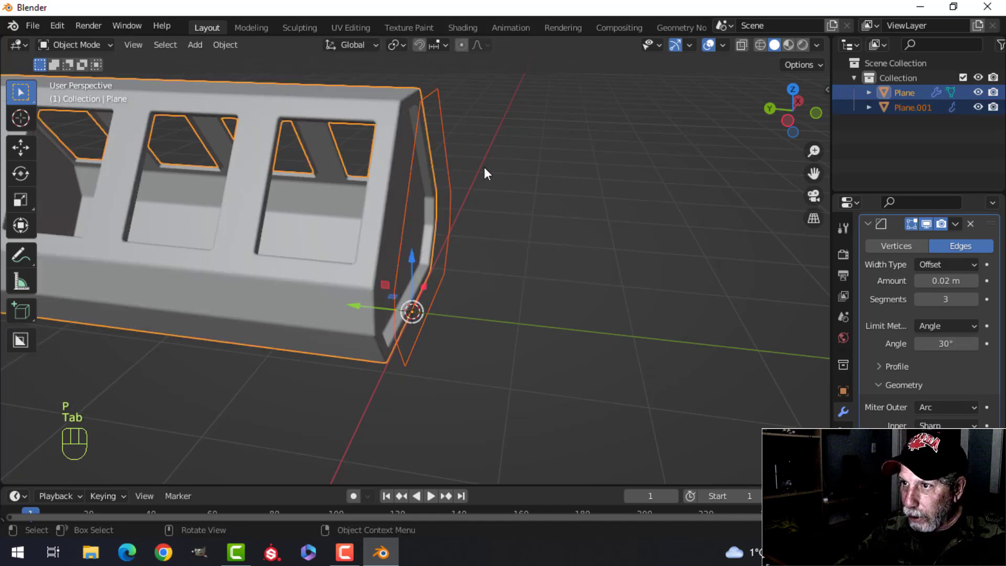
Move the separated outline along Y to the pillar between the first two windows and extrude it about 0.24 m along the body.
left_click(415, 128)
middle_click_drag(415, 128, 497, 212)
key("Tab")
key("a")
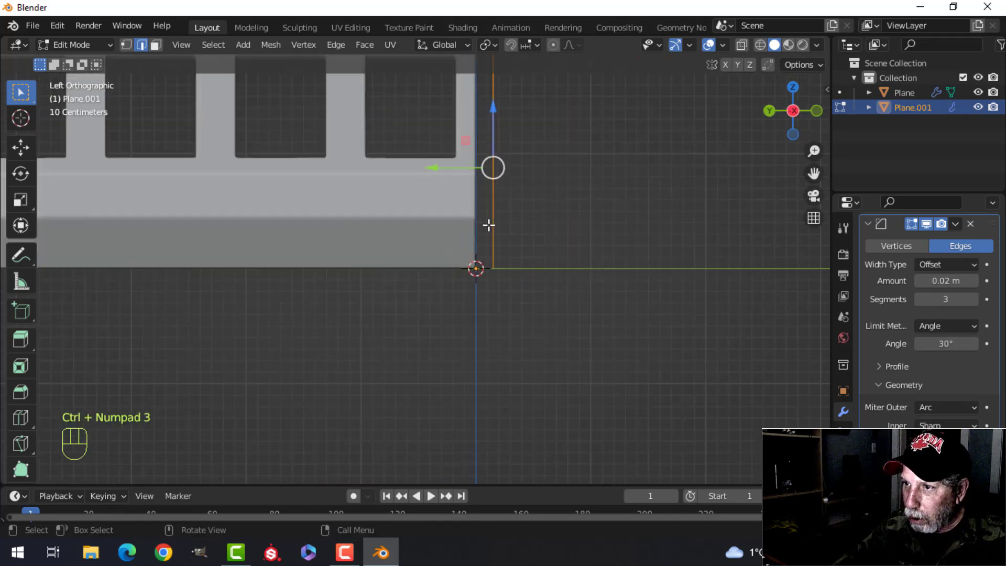
middle_click_drag(489, 223, 503, 325, "shift")
left_click_drag(464, 224, 298, 226)
middle_click_drag(414, 218, 486, 252, "shift")
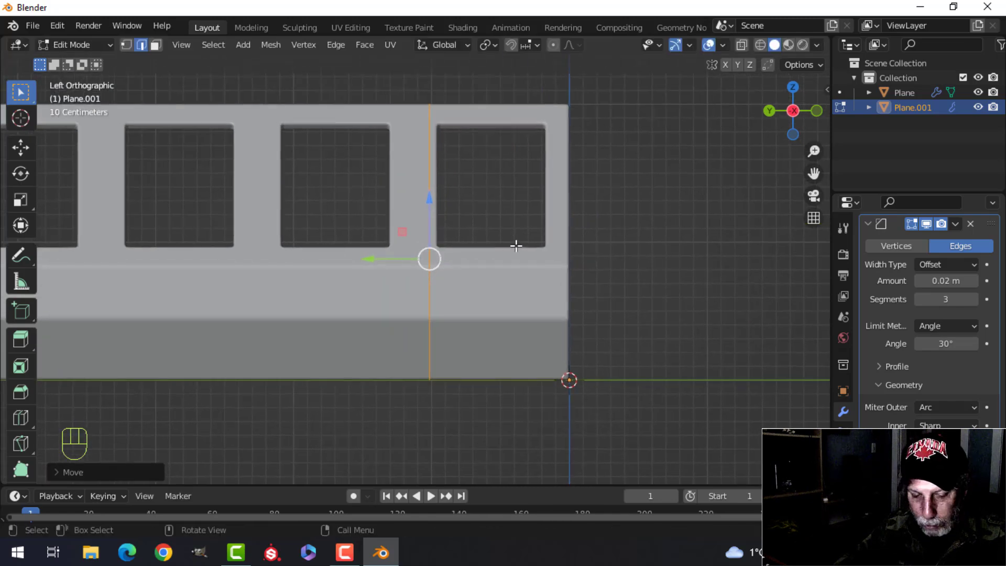
left_click_drag(377, 259, 355, 253)
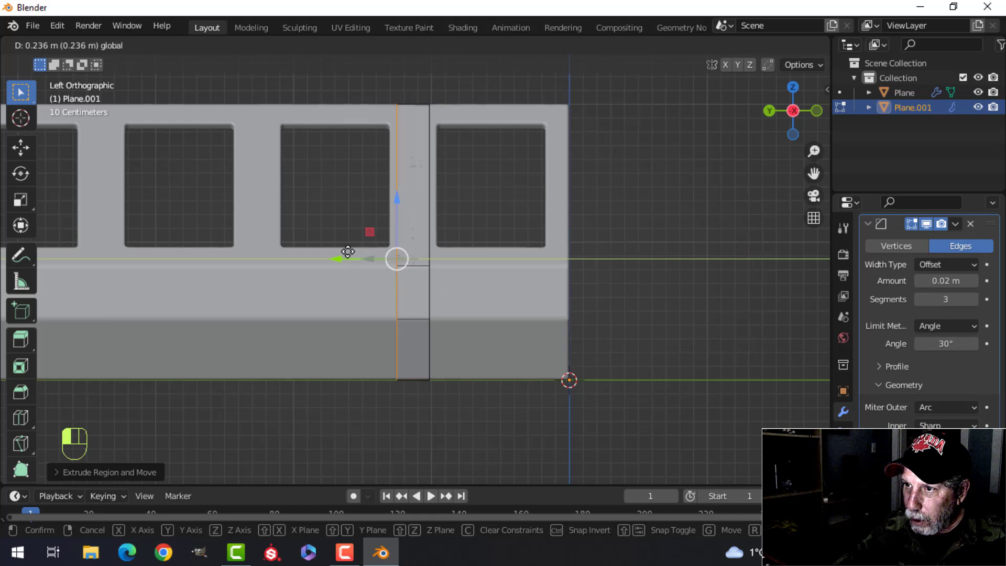
left_click_drag(348, 252, 348, 252)
Extrude the whole strip and fatten it outward along its normals into a raised band.
key("a")
middle_click_drag(517, 242, 475, 287)
scroll(432, 293, "up", 2)
key("e")
key("alt+s")
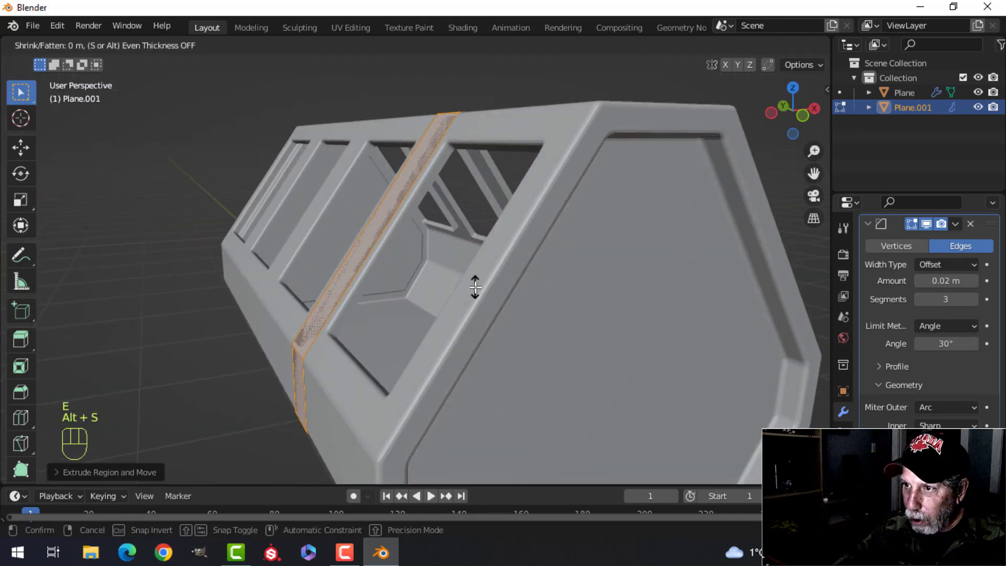
left_click(461, 246)
Extrude the band's outer faces slightly outward again and scale them narrower along Y to form chamfered sides.
mouse_move(461, 246)
middle_mouse_down()
mouse_move(618, 208)
mouse_move(445, 241)
middle_mouse_up()
key("e")
key("alt+s")
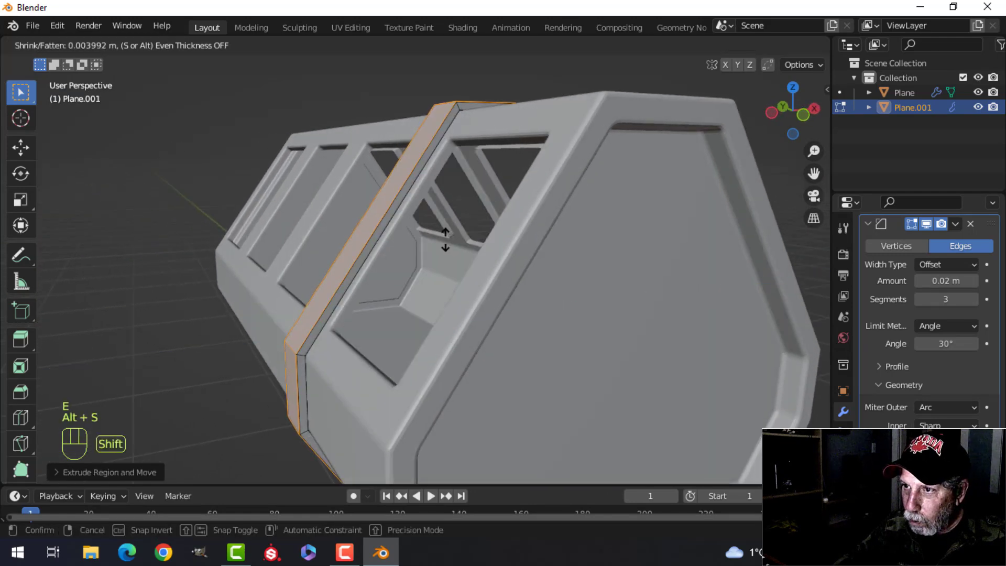
left_click(430, 201)
middle_click_drag(430, 200, 546, 231)
key("s")
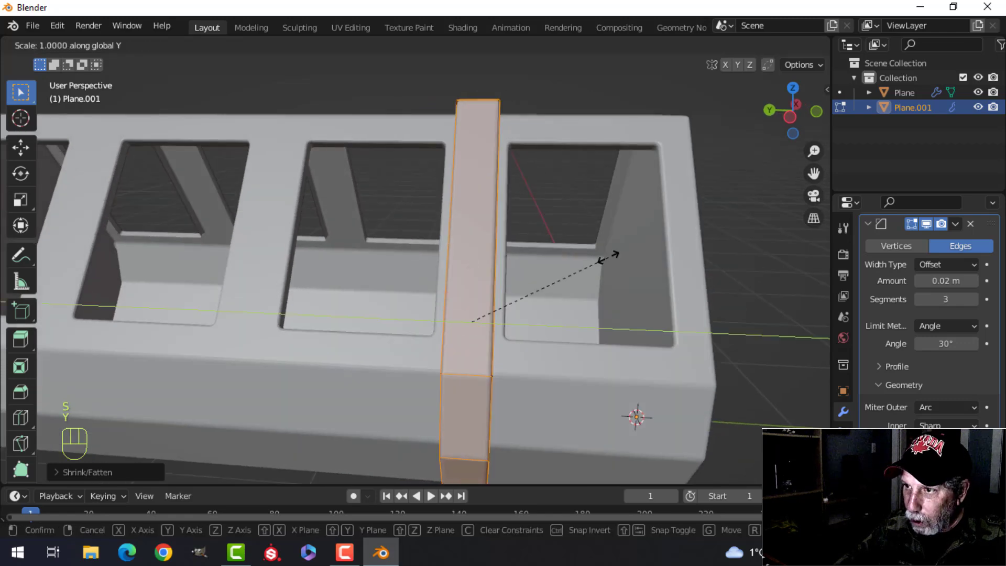
left_click(535, 250)
Remove the Bevel modifier from the band in Object Mode.
middle_click_drag(529, 231, 553, 246)
key("Tab")
left_click(970, 224)
scroll(476, 254, "up", 3)
middle_click_drag(476, 253, 465, 284, "shift")
Apply a narrow bevel to the two lengthwise edge loops bordering the band's outer face.
middle_click_drag(465, 284, 524, 277)
key("Tab")
key("alt+a")
middle_click_drag(524, 277, 521, 263, "shift")
scroll(520, 263, "down", 2)
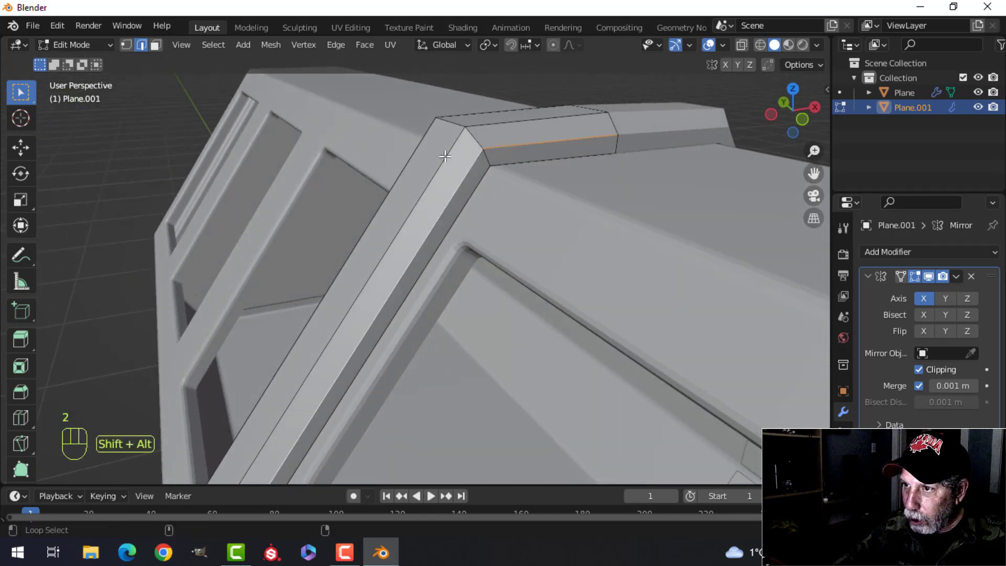
middle_click_drag(476, 174, 512, 215, "shift")
scroll(518, 212, "up", 1)
key("ctrl+b")
key("shift")
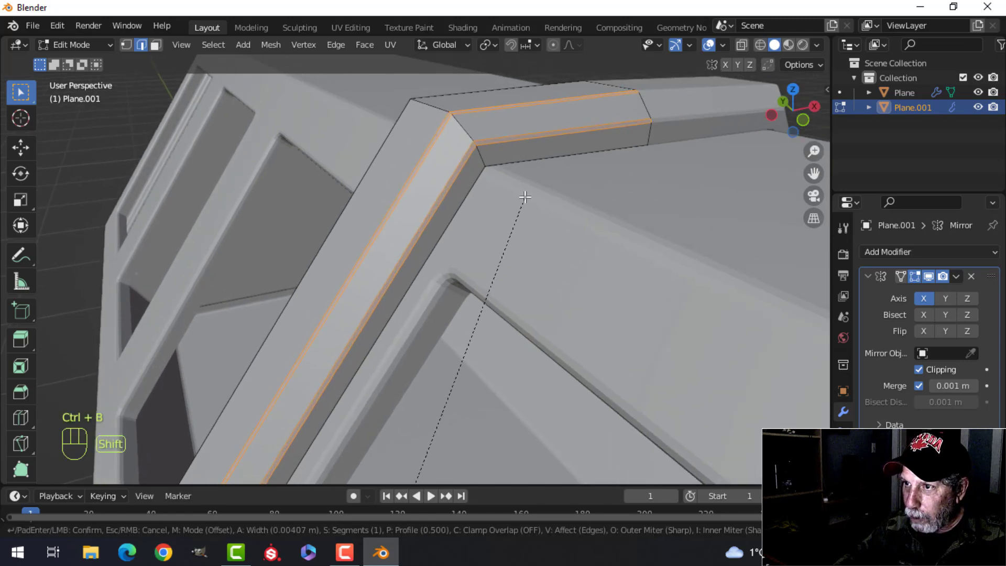
left_click(521, 177)
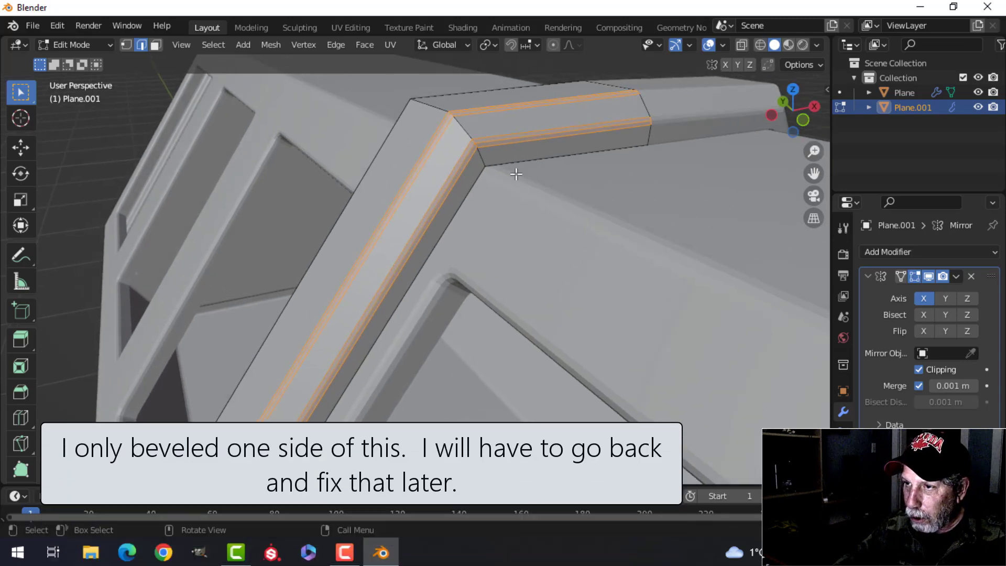
Select the cross edges at the band's corners and give them a narrow two-segment bevel.
key("alt+a")
middle_click_drag(434, 108, 300, 151)
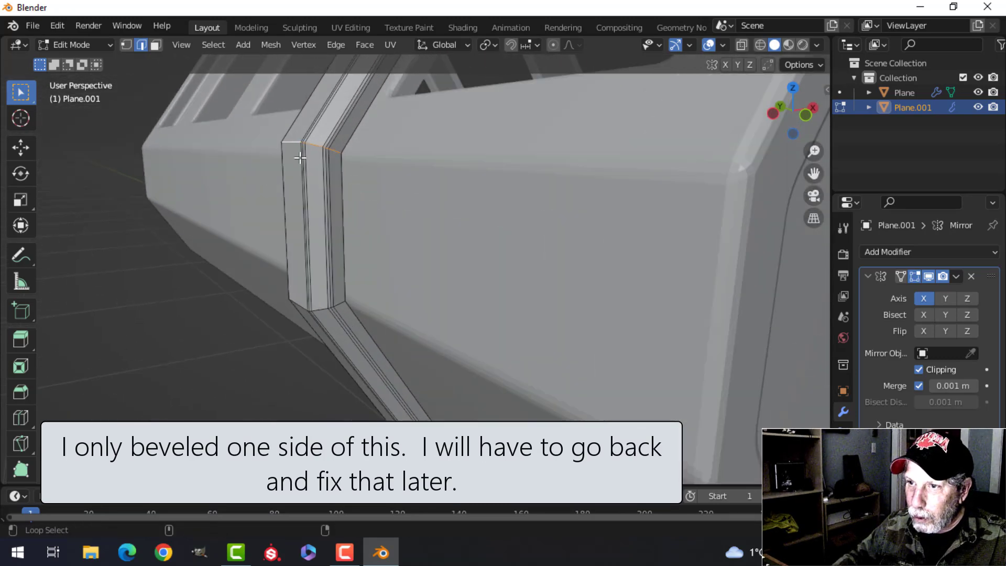
middle_click_drag(369, 305, 484, 337)
key("ctrl+b")
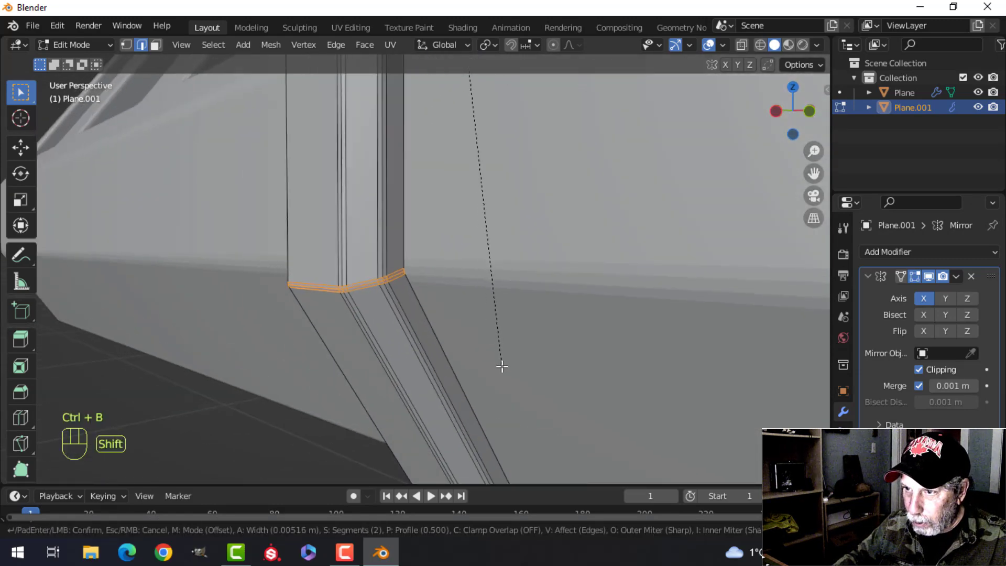
left_click(496, 409)
key("Tab")
scroll(457, 310, "down", 4)
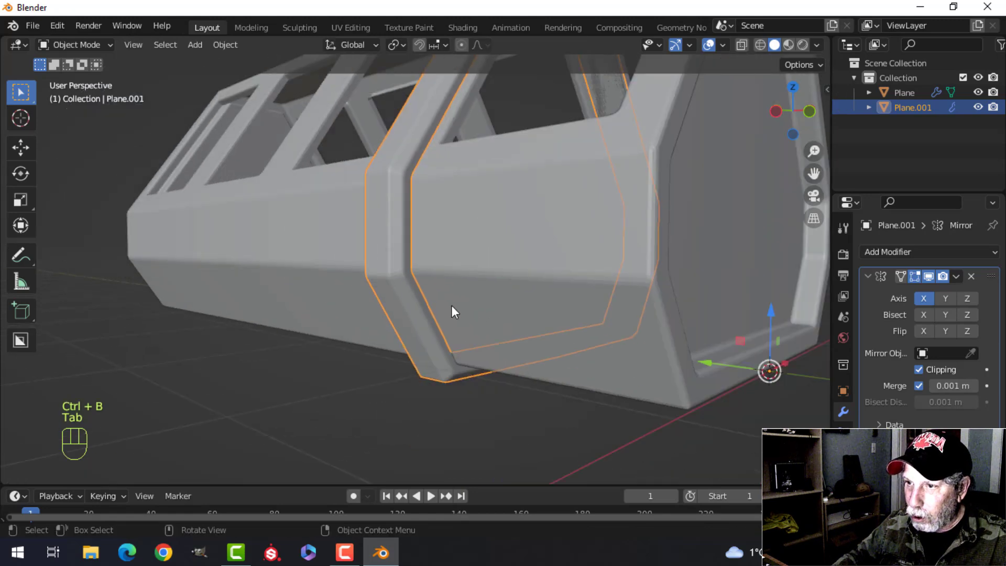
Select the band object and isolate it in local view.
key("alt+a")
scroll(442, 257, "up", 4)
middle_click_drag(442, 257, 425, 229)
left_click(426, 229)
middle_click_drag(514, 228, 388, 260)
key("slash")
scroll(385, 281, "up", 4)
Delete the loop of inner faces around the band in face mode and exit local view.
key("Tab")
middle_click_drag(388, 260, 412, 248)
key("alt+a")
scroll(388, 292, "up", 1)
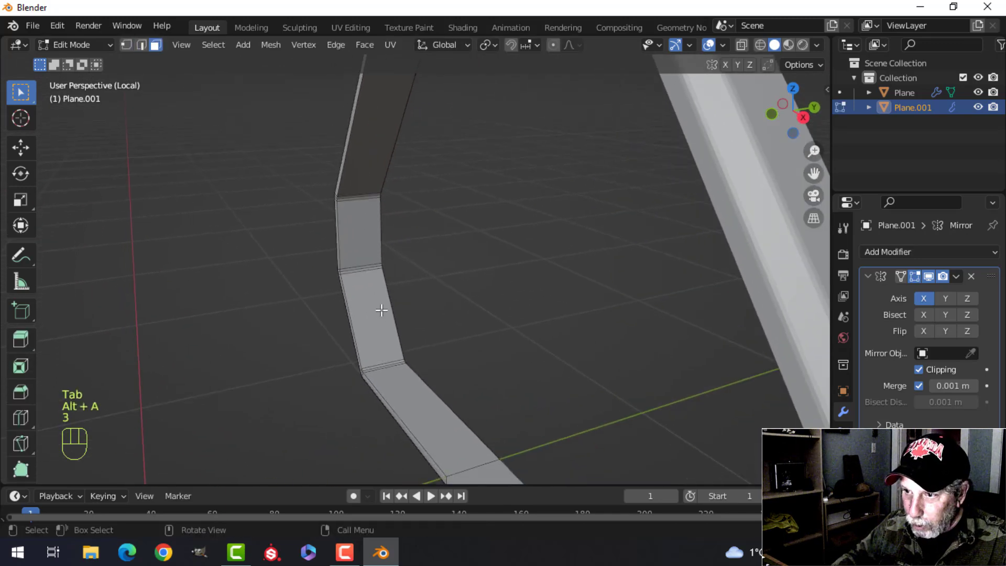
left_click(385, 363, "alt+shift")
middle_click_drag(385, 363, 461, 281)
key("x")
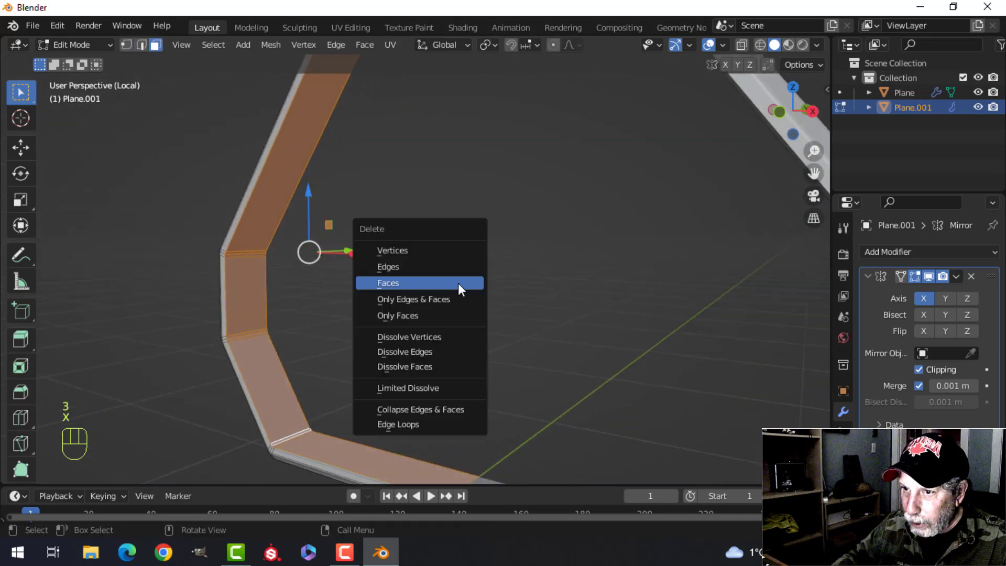
left_click(415, 285)
key("Tab")
key("slash")
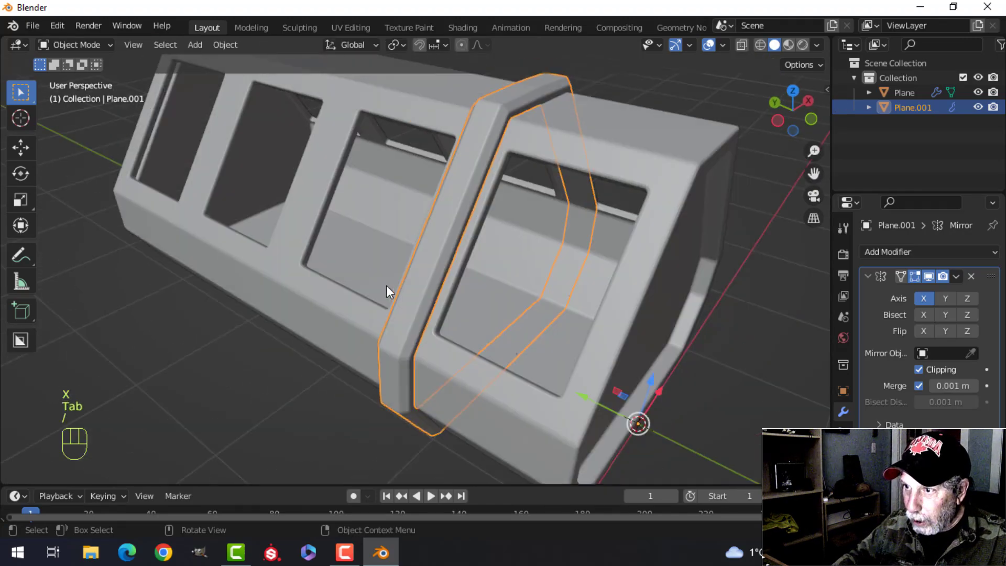
Enable Cavity in the viewport shading options and switch Shadow off.
key("alt+a")
mouse_move(515, 257)
middle_mouse_down()
mouse_move(539, 231)
mouse_move(538, 213)
mouse_move(564, 227)
mouse_move(522, 266)
mouse_move(451, 209)
mouse_move(409, 212)
mouse_move(600, 216)
mouse_move(579, 180)
mouse_move(540, 225)
mouse_move(599, 209)
middle_mouse_up()
left_click(492, 224)
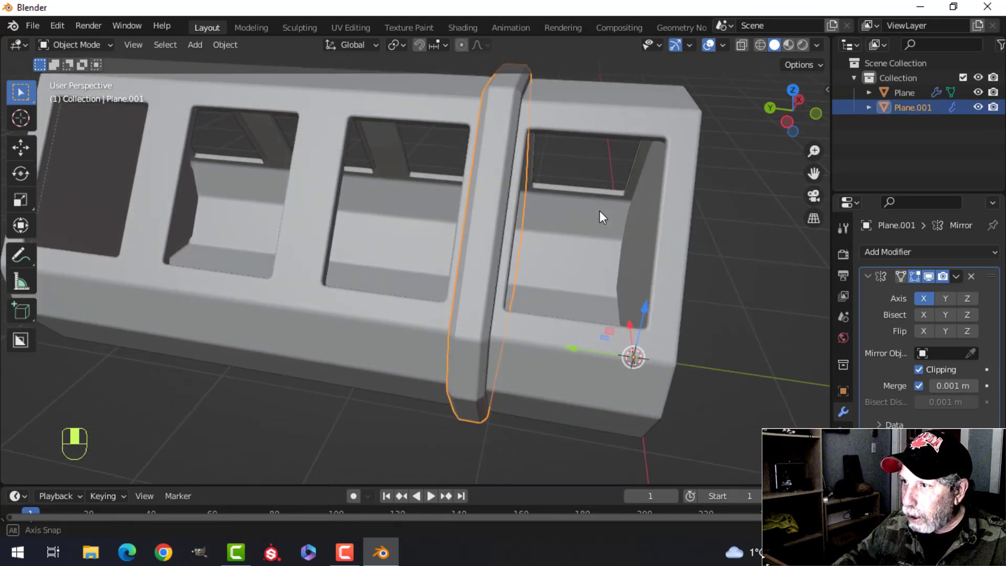
left_click(816, 45)
left_click(732, 377)
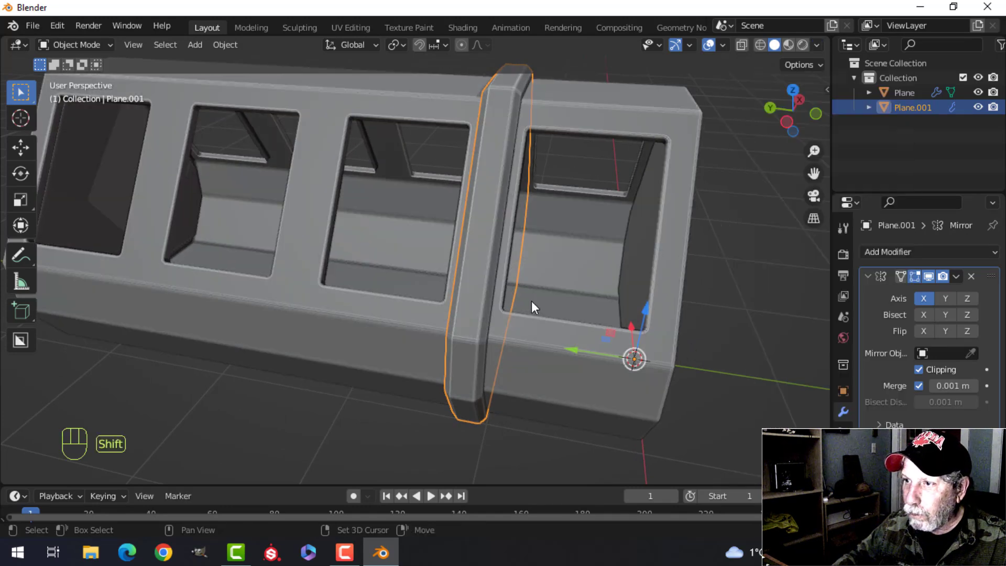
mouse_move(531, 301)
middle_mouse_down("shift")
mouse_move(562, 324)
mouse_move(565, 304)
middle_mouse_up("shift")
left_click(820, 44)
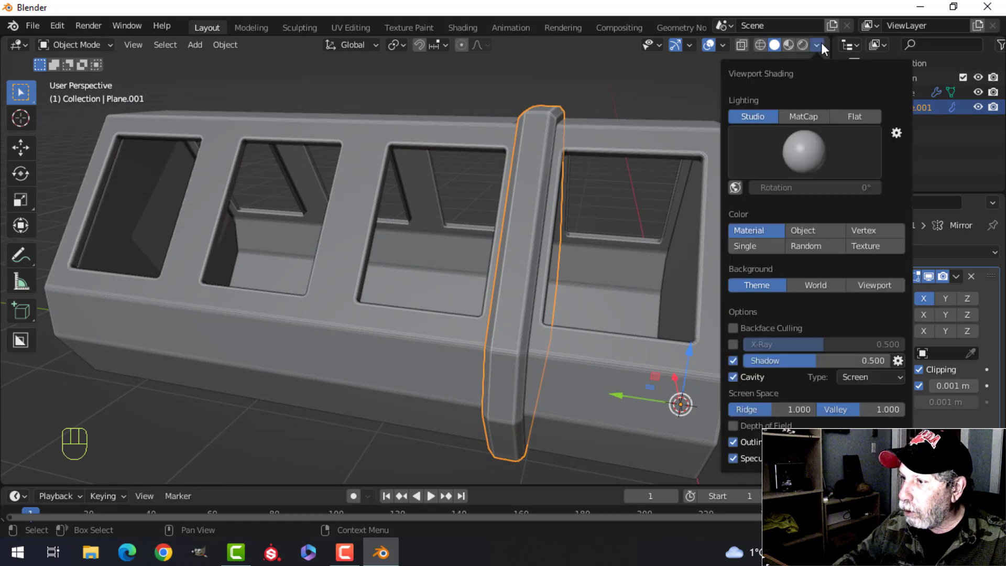
left_click(733, 359)
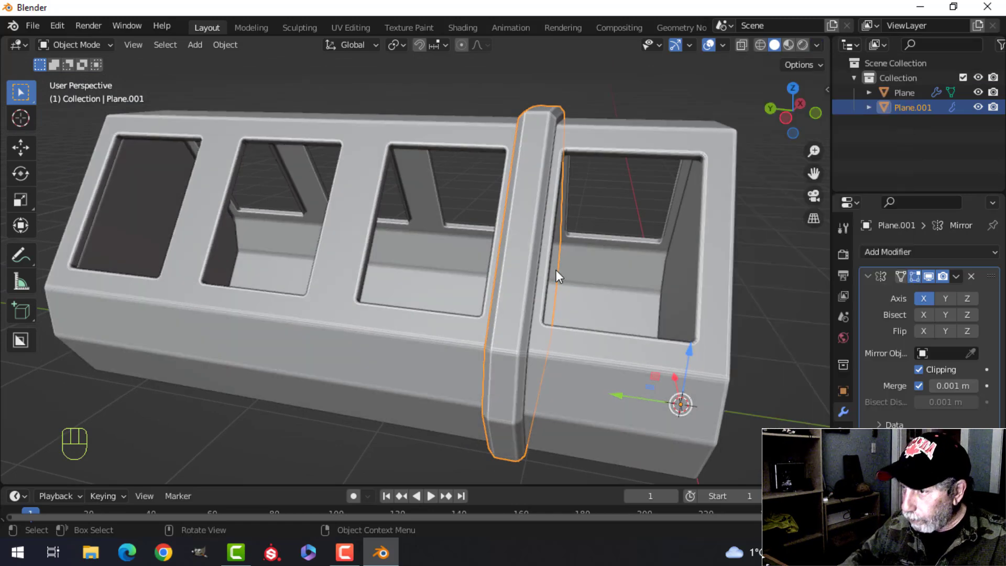
Duplicate the whole band in the left orthographic view and place the copy along Y on the middle pillar.
key("ctrl+KP_3")
key("Tab")
key("a")
scroll(562, 284, "down", 1)
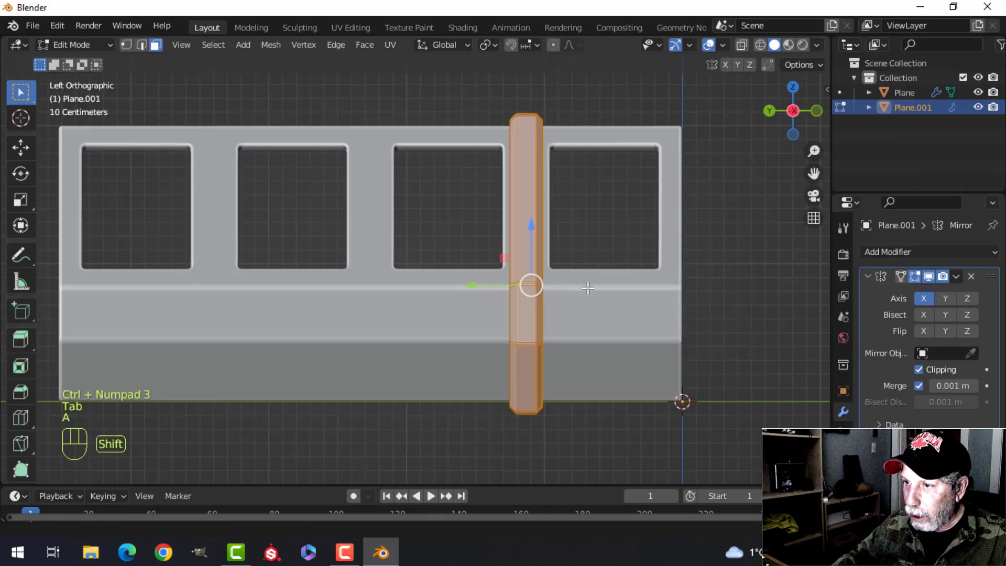
middle_click_drag(573, 286, 601, 289, "shift")
key("shift+d")
left_click_drag(506, 292, 344, 281)
left_click(346, 282)
Duplicate the band again and move the copy about 1.13 m along Y onto the third pillar.
middle_click_drag(345, 281, 446, 283, "shift")
key("shift+d")
left_click_drag(376, 283, 282, 272)
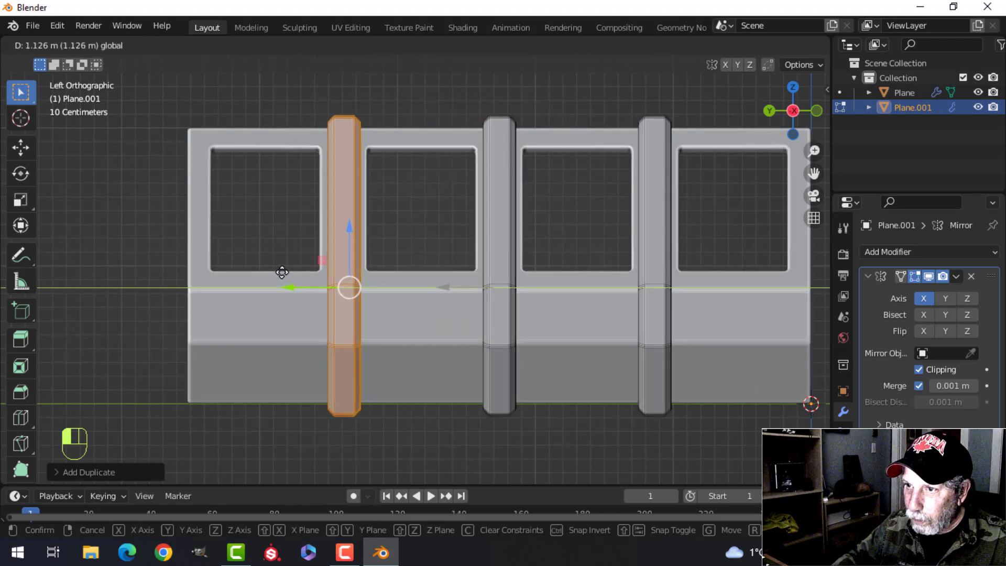
left_click(282, 272)
key("Tab")
key("alt+a")
Duplicate the body's side face below the window nearest the end, offset it outward, and separate it into its own object.
scroll(606, 259, "down", 4)
middle_click_drag(606, 259, 528, 272)
scroll(528, 272, "up", 2)
middle_click_drag(525, 309, 482, 262, "shift")
mouse_move(482, 262)
middle_mouse_down()
mouse_move(474, 263)
mouse_move(549, 248)
mouse_move(503, 261)
mouse_move(471, 251)
middle_mouse_up()
left_click(576, 250)
key("Tab")
key("3")
left_click(452, 267)
key("shift+d")
left_click(432, 255)
key("p")
left_click(435, 252)
key("Tab")
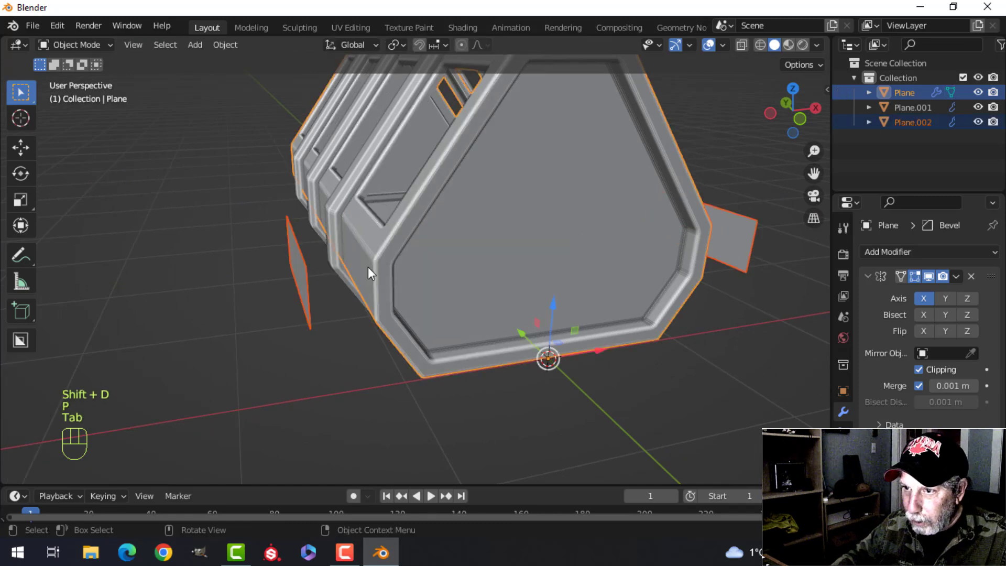
Scale the separated side panel down and centre it between the pillar and the body's end in the left orthographic view.
left_click(303, 266)
key("ctrl+KP_3")
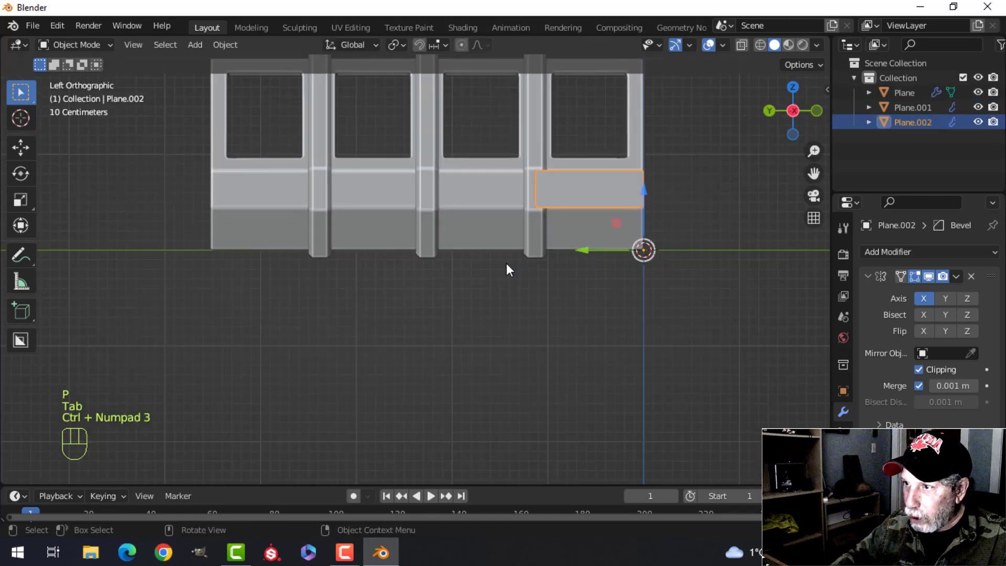
key("Tab")
key("a")
middle_click_drag(639, 233, 334, 324, "shift")
scroll(431, 297, "up", 2)
key("s")
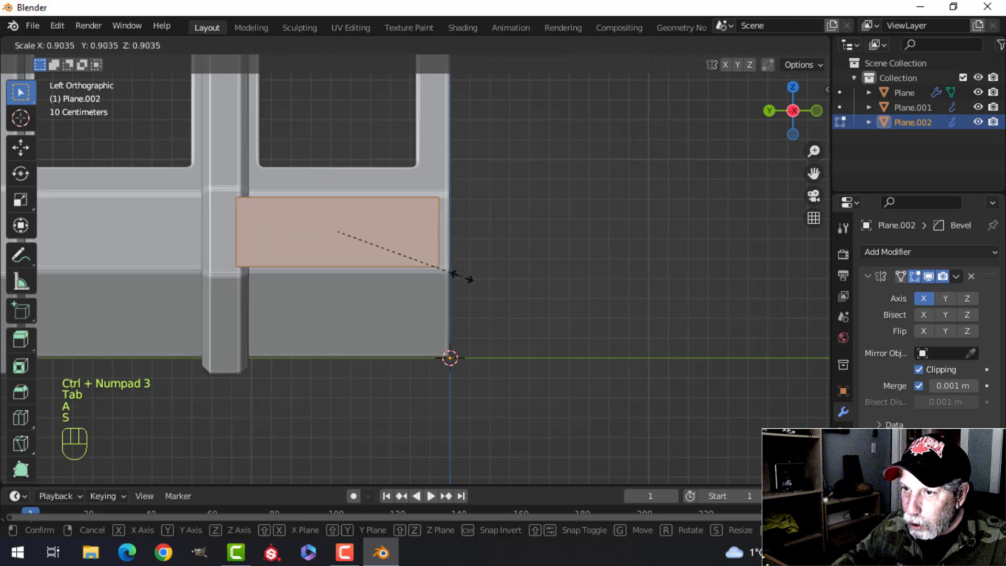
left_click(436, 281)
left_click_drag(284, 232, 297, 235)
key("s")
left_click(471, 242)
Extrude the panel along X toward the body to give it thickness and delete its back face.
middle_click_drag(472, 243, 355, 268, "shift")
key("e")
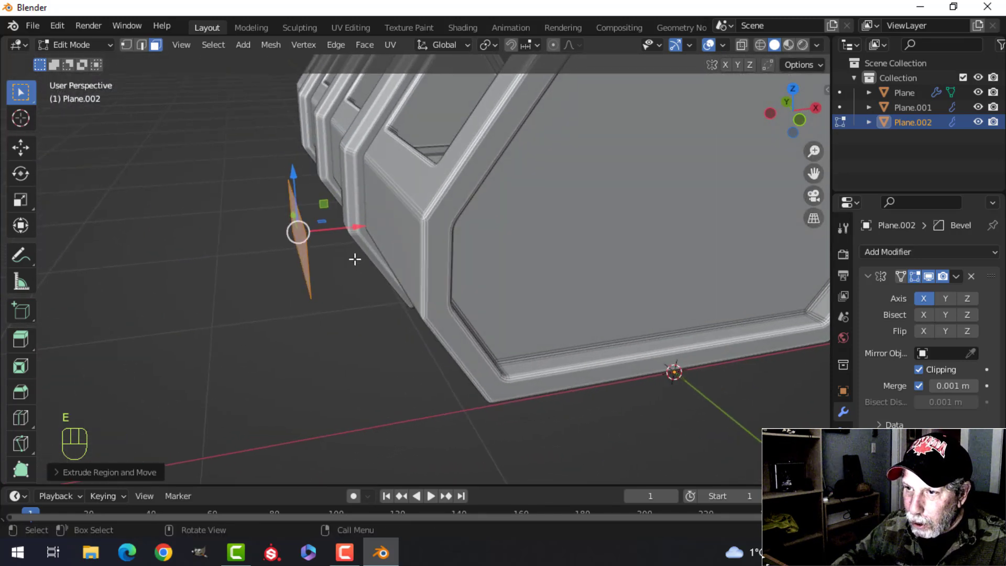
left_click_drag(352, 226, 369, 225)
key("x")
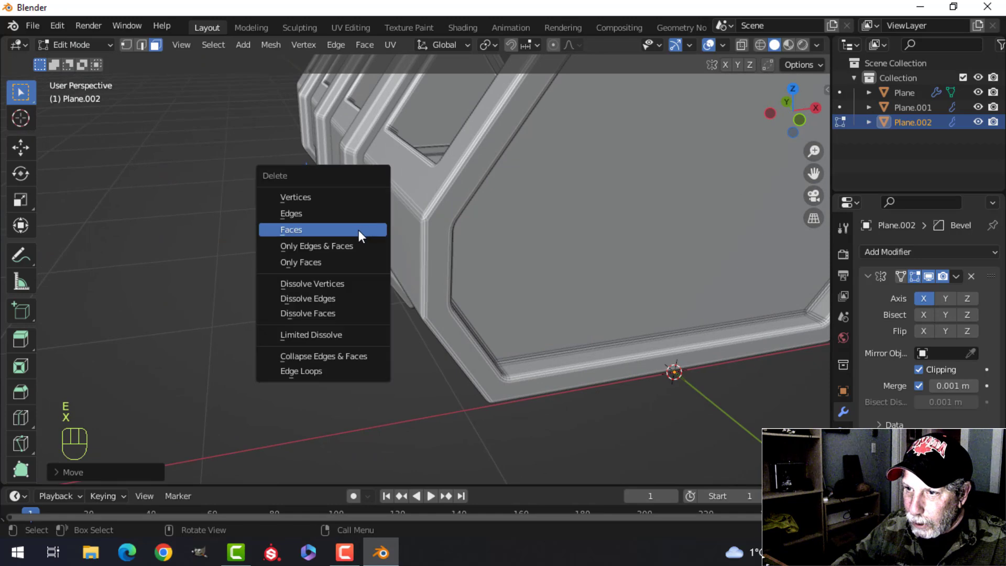
left_click(343, 231)
Inset the panel's outer face by about 0.028 m.
scroll(343, 234, "up", 4)
middle_click_drag(286, 239, 437, 251, "shift")
left_click(452, 225)
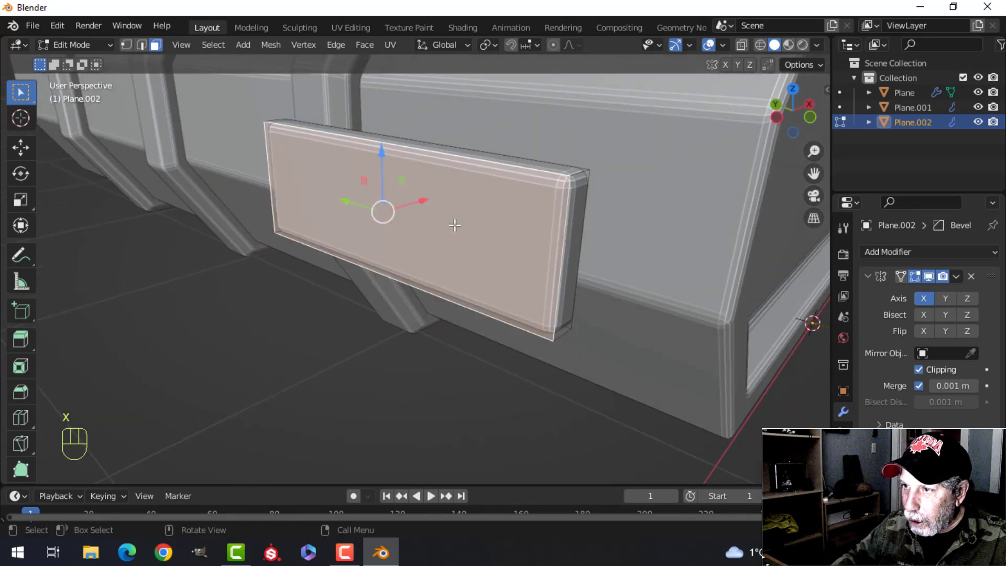
key("ctrl+KP_3")
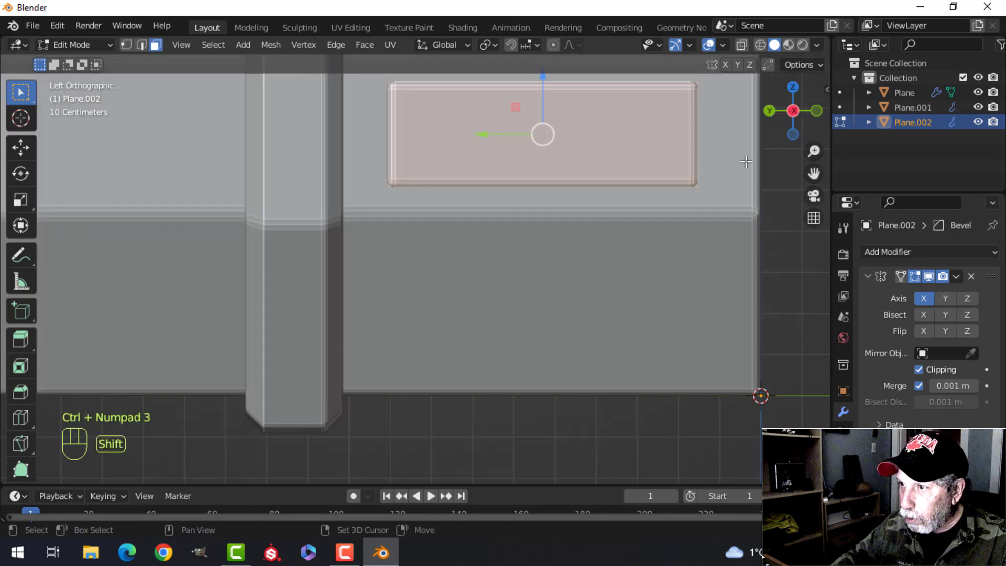
middle_click_drag(569, 222, 609, 283, "shift")
key("i")
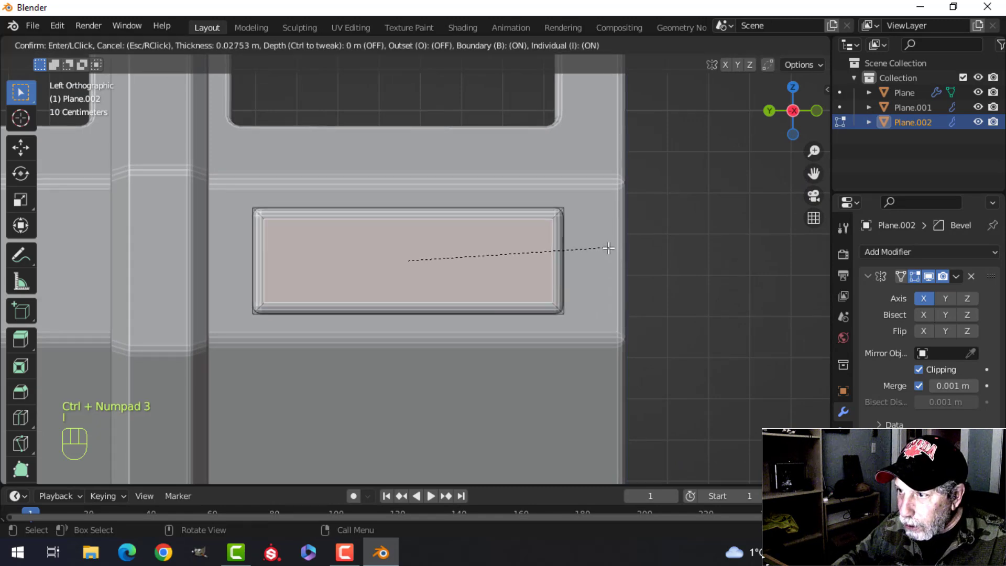
left_click(607, 248)
Extrude the inset face about 0.026 m inward to form a recess in the panel.
middle_click_drag(607, 248, 463, 252)
key("e")
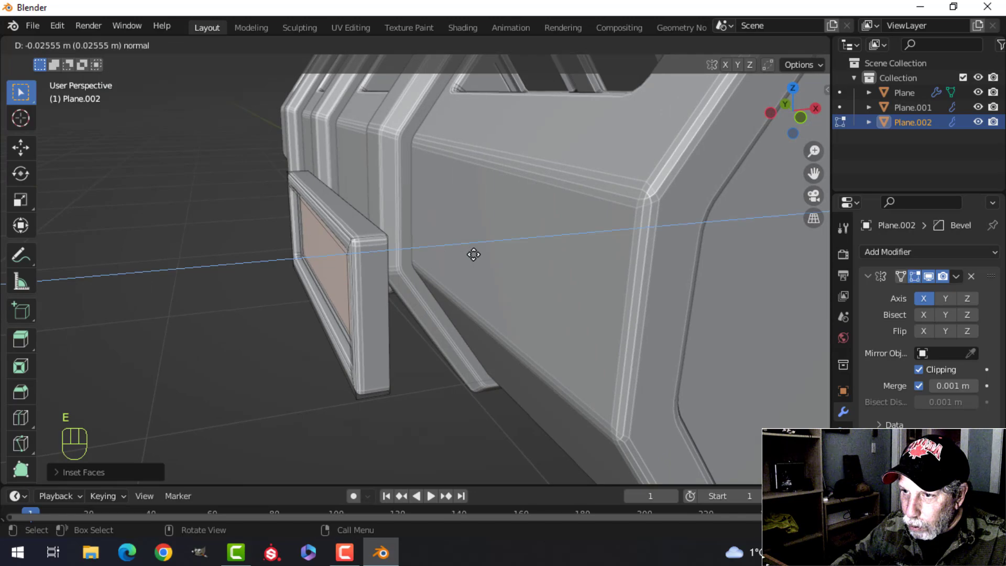
left_click(478, 253)
middle_click_drag(417, 253, 575, 265)
key("Tab")
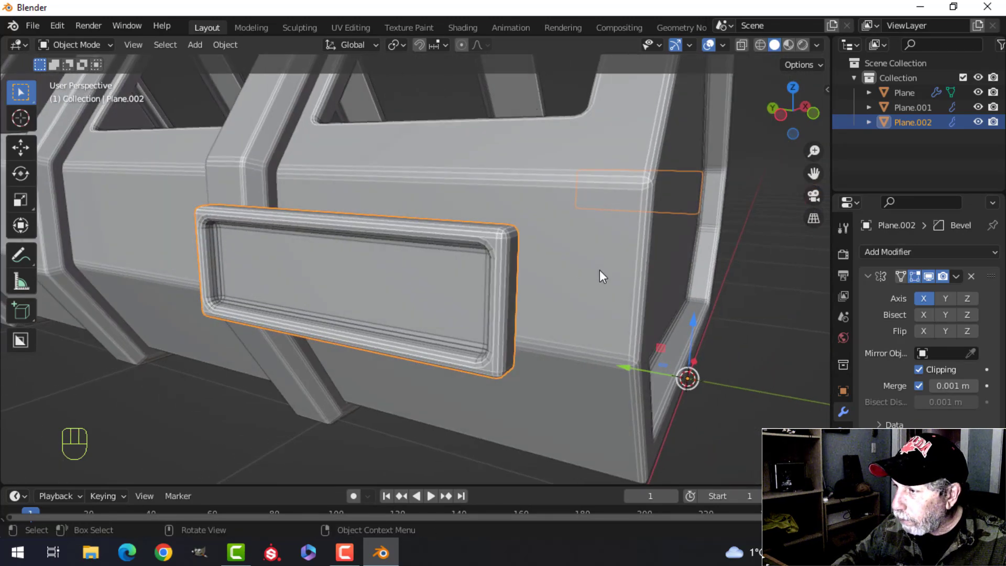
Set the panel's Bevel modifier amount to 0.01 m.
scroll(943, 400, "down", 5)
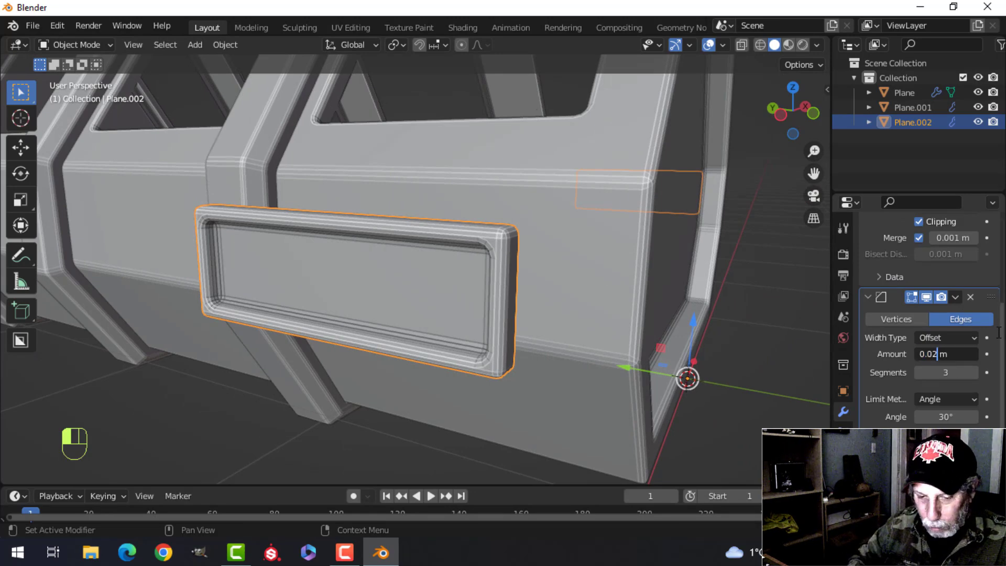
key("Return")
key("alt+a")
Duplicate the panel's recessed face, offset the copy outward, and separate it into its own object.
left_click(460, 275)
middle_click_drag(453, 278, 487, 269)
key("Tab")
key("shift+d")
left_click(439, 251)
key("p")
left_click(439, 250)
key("Tab")
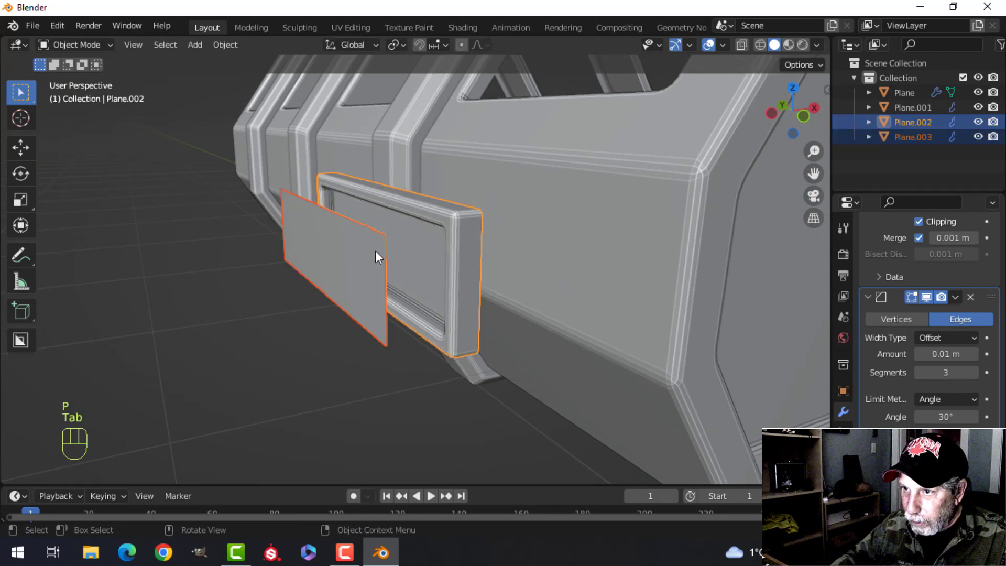
Scale the separated face down slightly in the left orthographic view so it fits within the panel's recess.
left_click(375, 251)
key("Tab")
key("a")
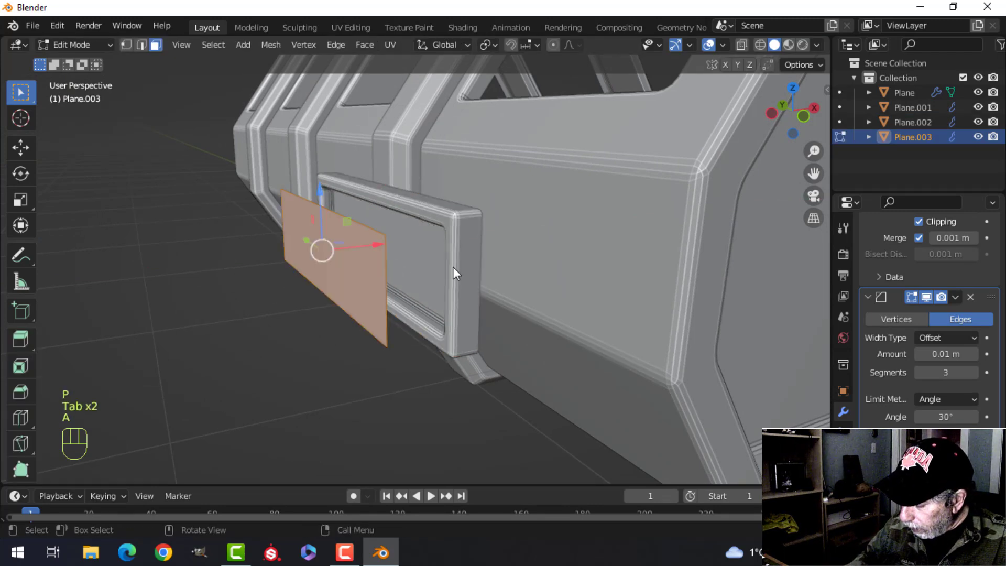
key("ctrl+KP_3")
middle_click_drag(455, 273, 602, 273, "shift")
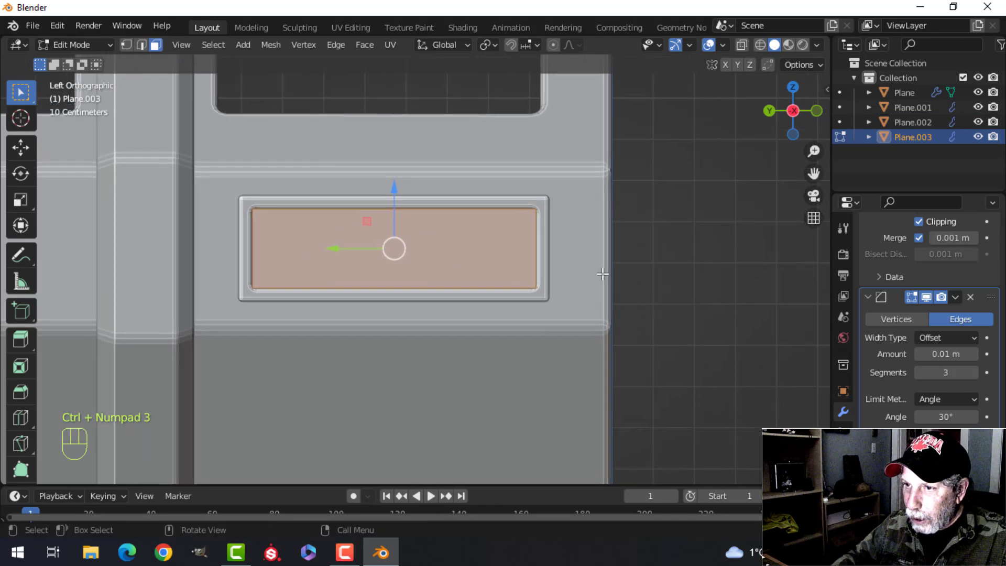
key("s")
right_click(648, 265)
Narrow the face along Y to about a tenth of its width and adjust its height along Z to form a vertical strip.
key("s")
key("y")
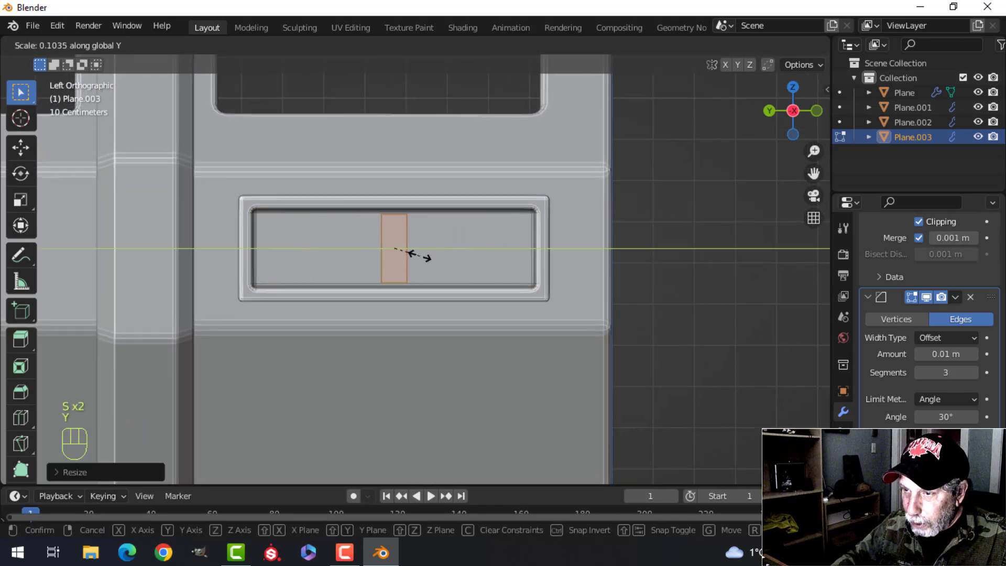
left_click(401, 252)
key("s")
key("z")
left_click(466, 253)
Move the strip along X toward the body into the panel's recess.
middle_click_drag(490, 251, 304, 282)
left_click_drag(352, 255, 408, 228)
scroll(460, 265, "up", 4)
middle_click_drag(459, 265, 506, 250, "shift")
Extrude the strip along X to give the slat depth and delete its back face.
scroll(596, 241, "up", 3)
left_click_drag(432, 281, 452, 272)
key("x")
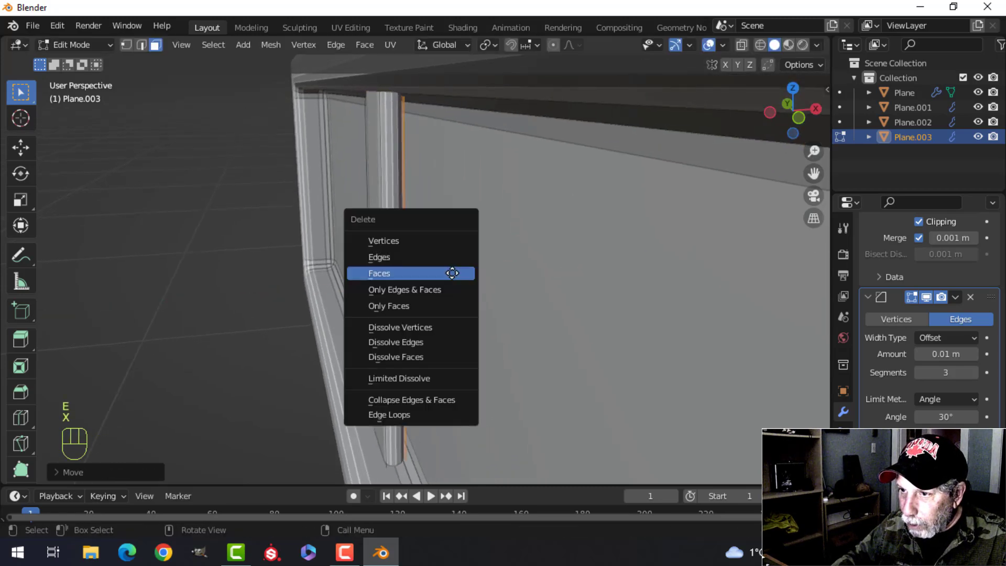
left_click(441, 276)
Taper the slat by scaling its front face to about 0.67 along Y.
middle_click_drag(438, 276, 612, 270)
left_click(484, 210)
key("s")
key("y")
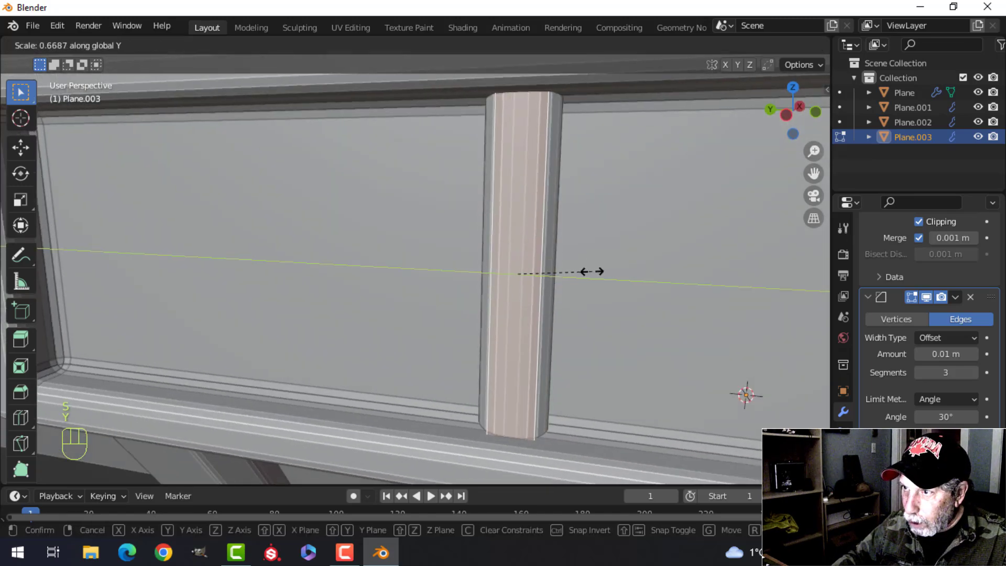
left_click(591, 271)
middle_click_drag(617, 243, 563, 245)
key("Tab")
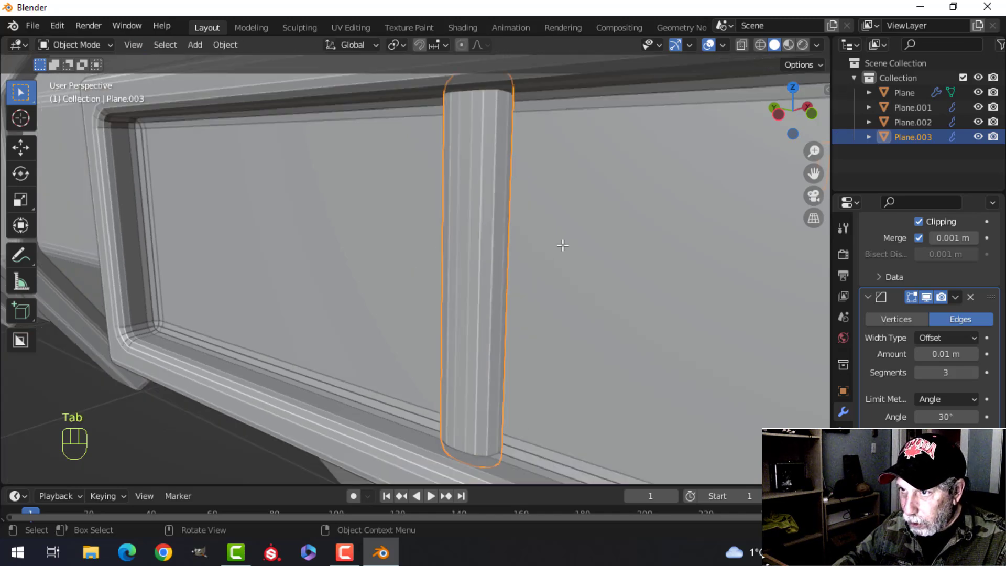
Isolate the slat in local view and switch off its Mirror modifier's viewport display.
key("slash")
scroll(392, 316, "up", 4)
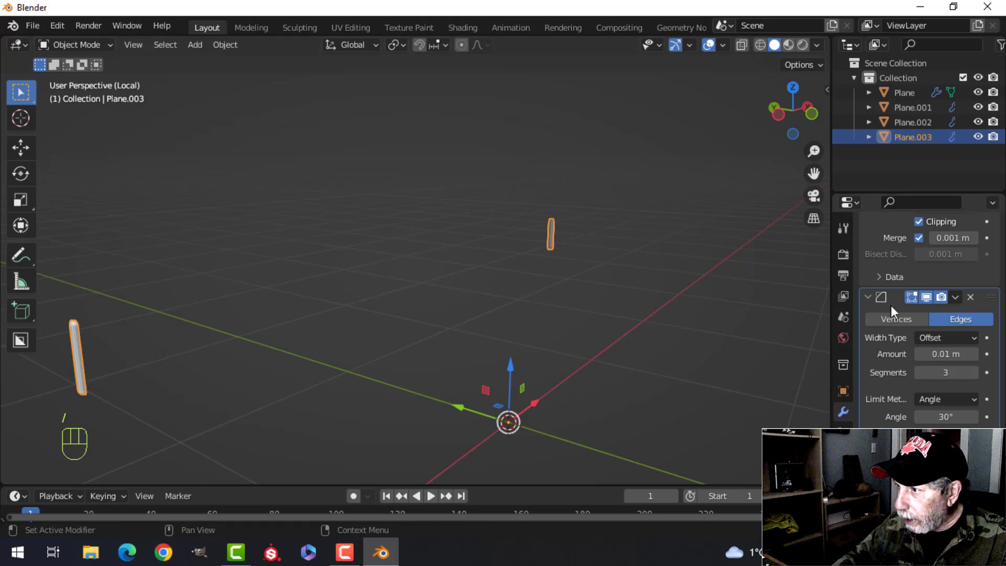
scroll(910, 254, "up", 6)
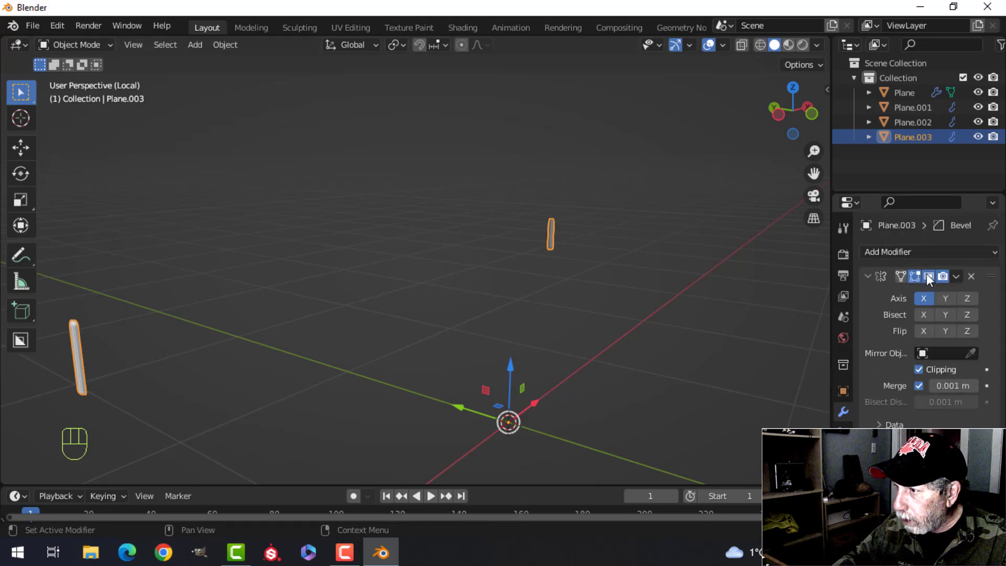
key("KP_Decimal")
middle_click_drag(341, 310, 460, 240)
key("Tab")
key("alt+a")
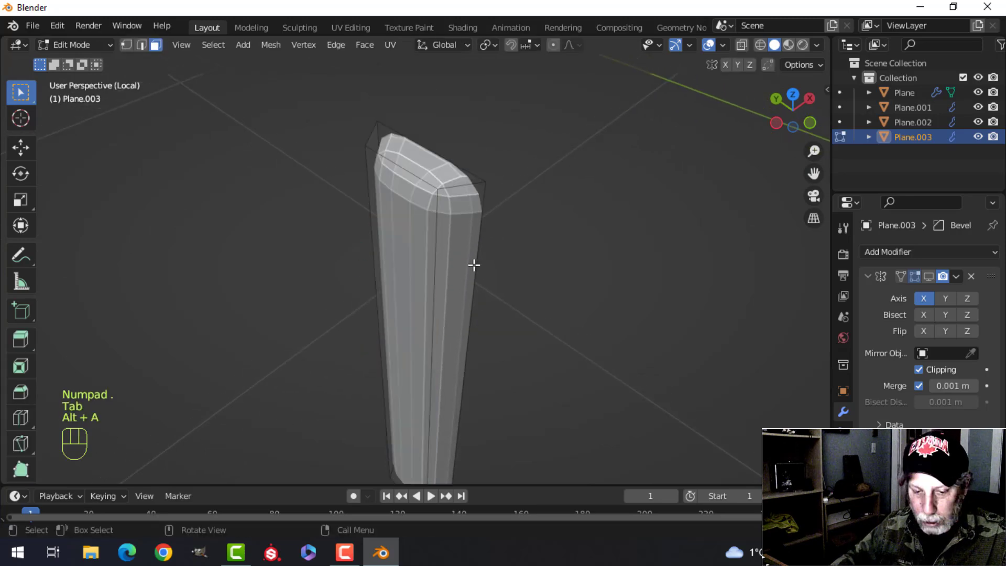
Delete the slat's upper and lower end faces.
left_click(423, 167)
scroll(451, 232, "down", 4)
middle_click_drag(458, 294, 483, 184)
scroll(490, 314, "up", 4)
middle_click_drag(494, 386, 485, 225, "shift")
key("x")
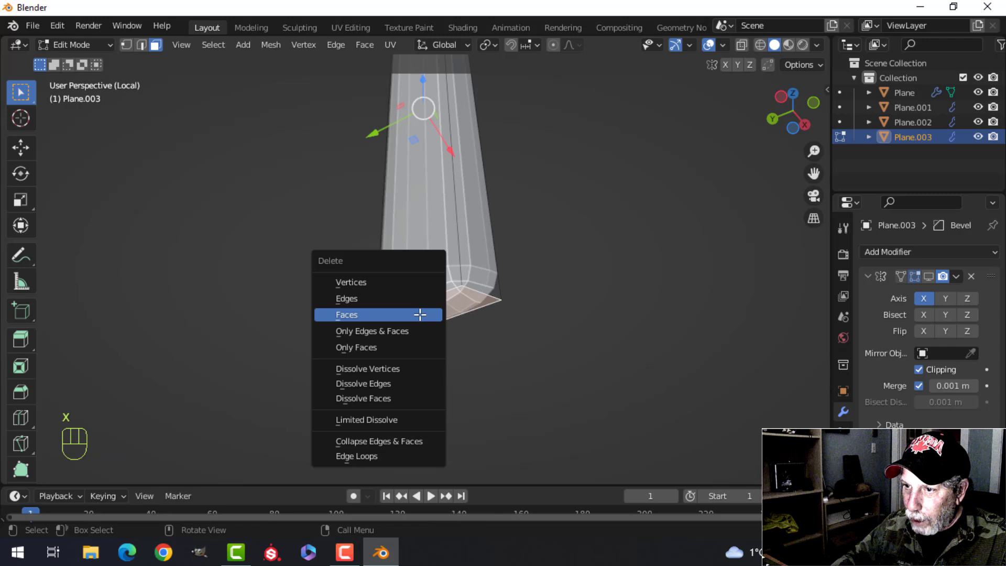
left_click(420, 314)
Remove the slat's Bevel modifier and bevel its two long front edges by about 0.0016 m with two segments.
middle_click_drag(517, 263, 925, 312)
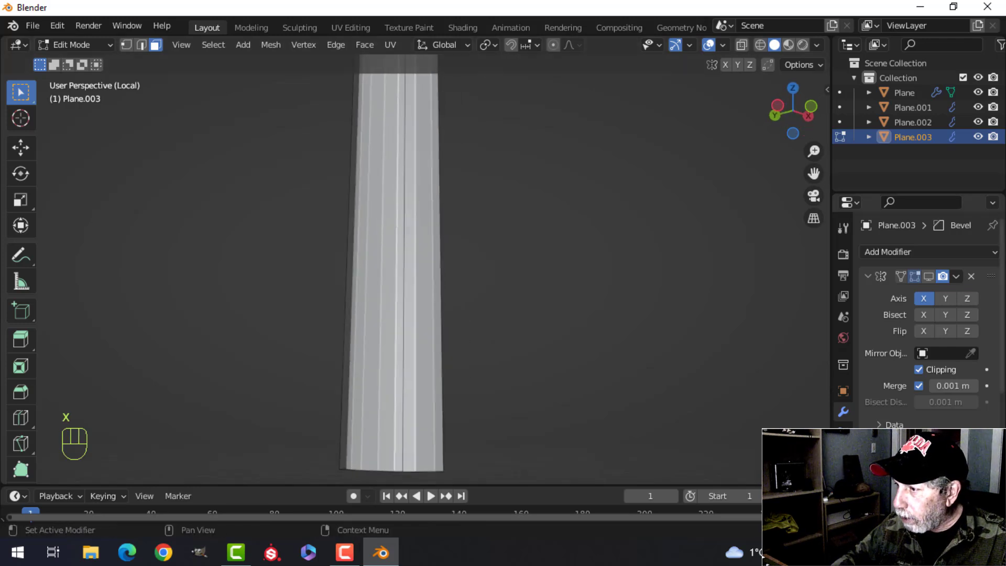
left_click(971, 452)
middle_click_drag(550, 245, 534, 301)
key("2")
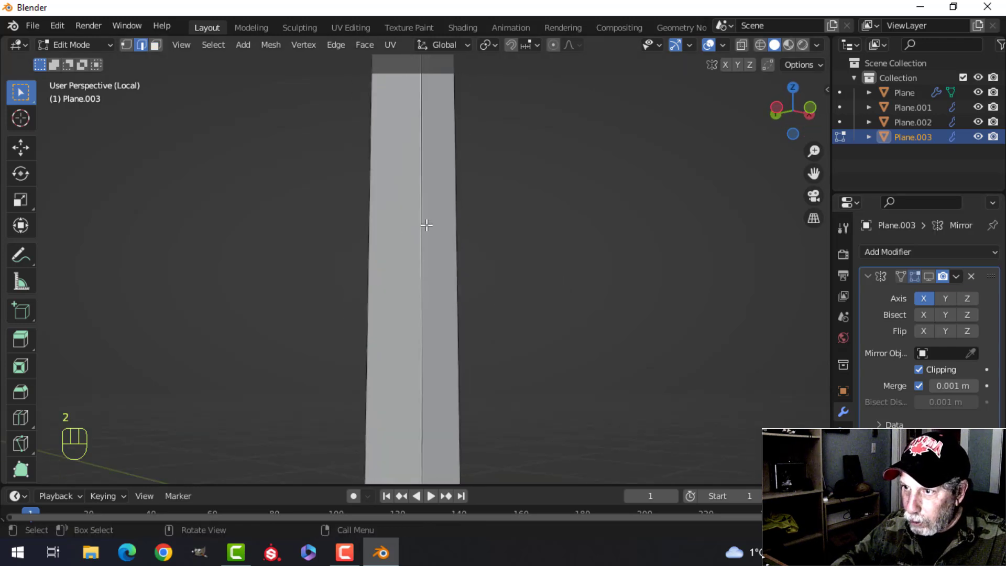
middle_click_drag(471, 182, 507, 306)
key("ctrl+b")
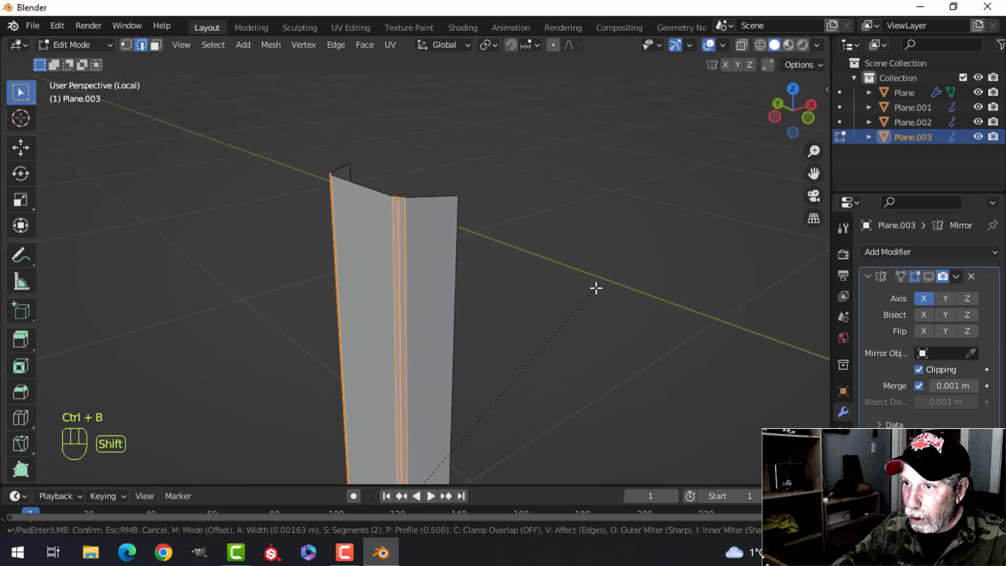
left_click(595, 287)
Leave local view and move the whole slat along Y to the recess end nearest the body's end.
key("Tab")
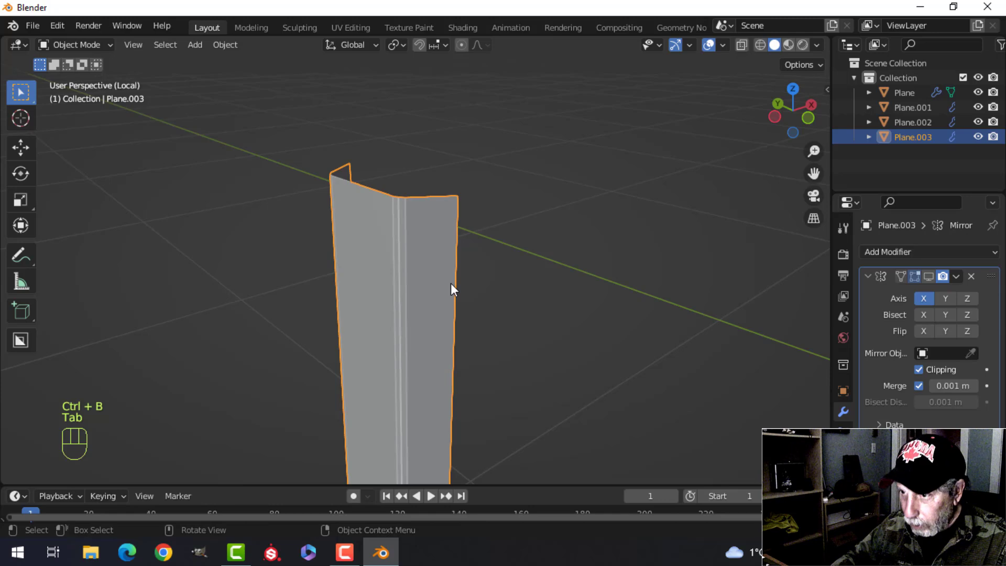
key("KP_Divide")
key("alt+a")
middle_click_drag(464, 241, 481, 229)
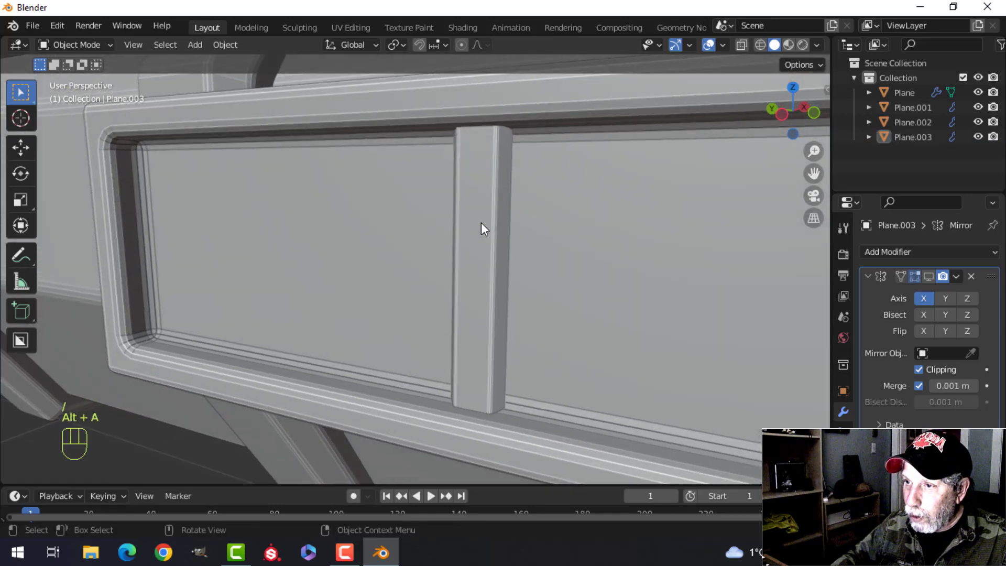
key("Tab")
key("a")
key("ctrl+KP_3")
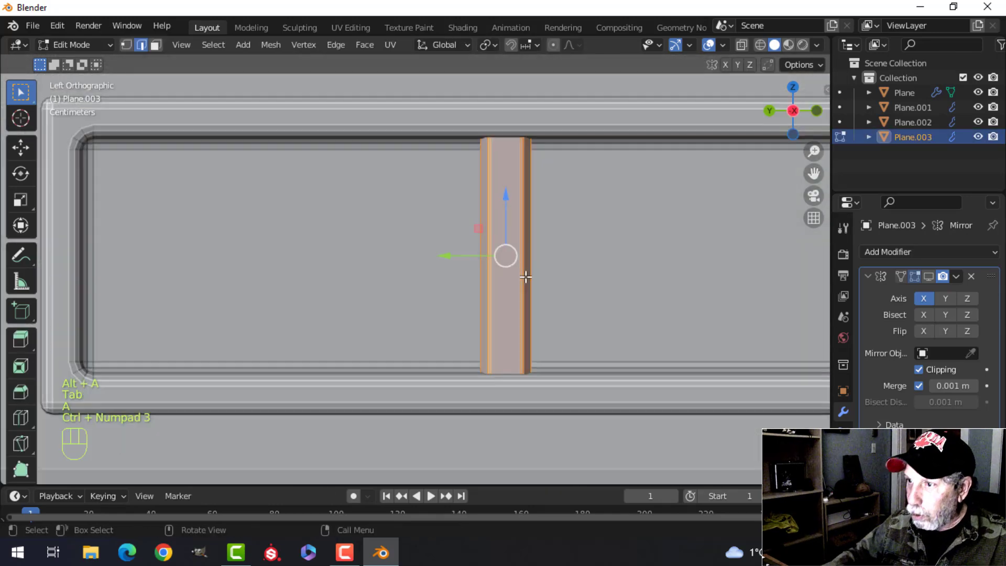
scroll(525, 278, "down", 2)
middle_click_drag(611, 281, 394, 351, "shift")
left_click_drag(286, 326, 498, 322)
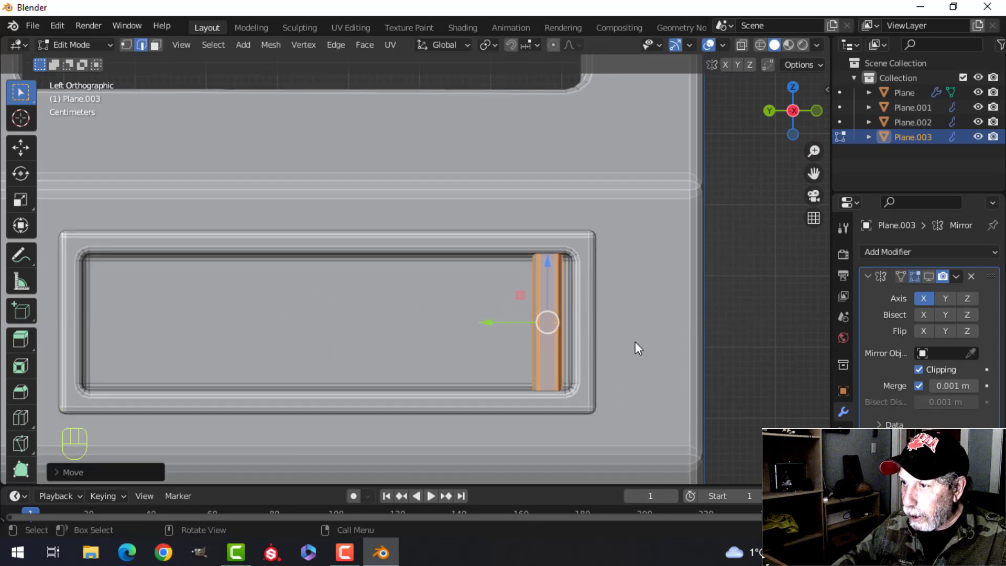
Add an Array modifier to the slat with relative offset factors of 0 in X and 1.6 in Y.
key("Tab")
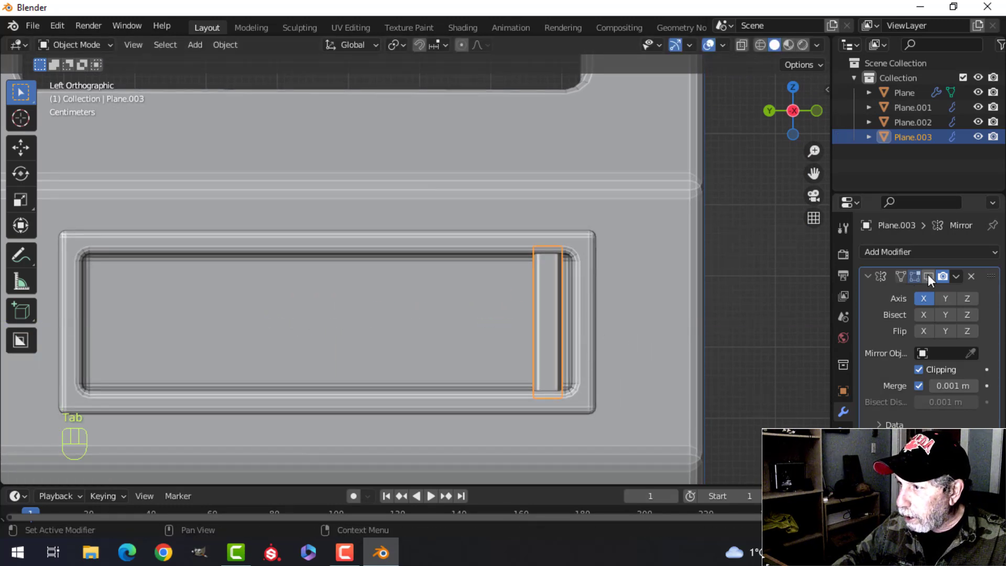
left_click(896, 251)
left_click(715, 292)
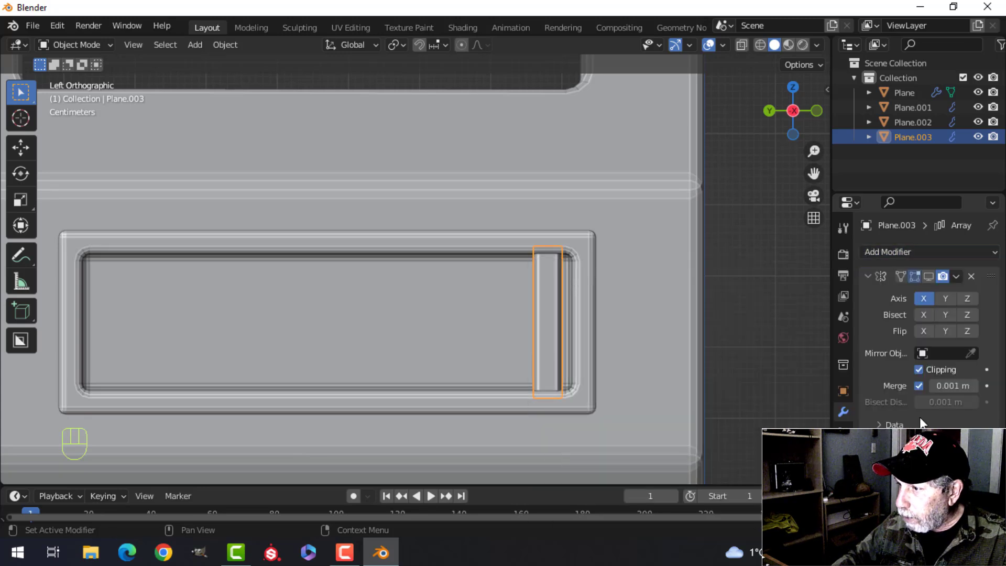
scroll(928, 334, "down", 4)
left_click_drag(945, 425, 912, 426)
double_click(980, 418)
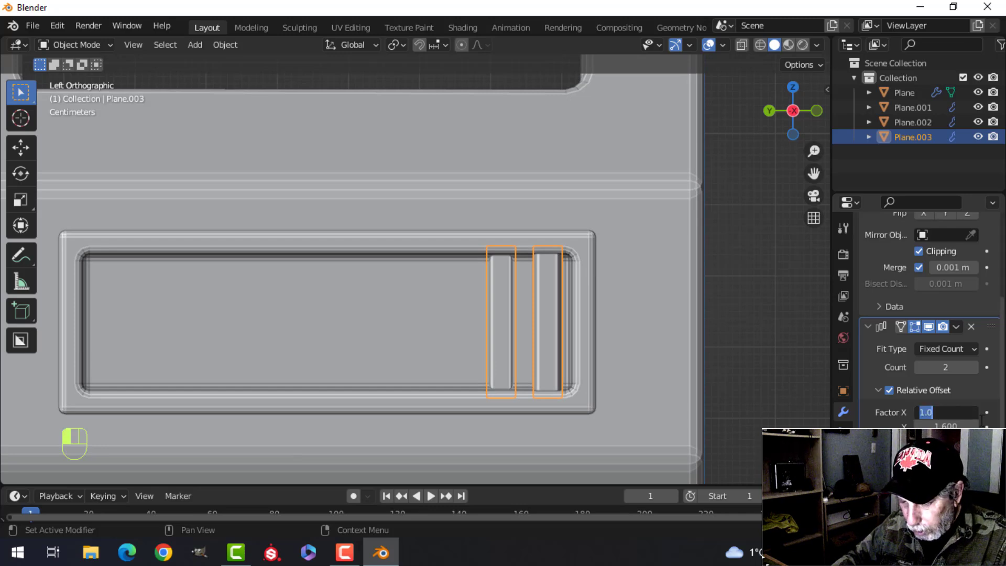
type("0")
key("Return")
Set the array's Y offset factor to 1.26 and its count to 13 so the slats fill the recess.
left_click_drag(966, 426, 981, 425, "shift")
left_click_drag(946, 367, 982, 366, "shift")
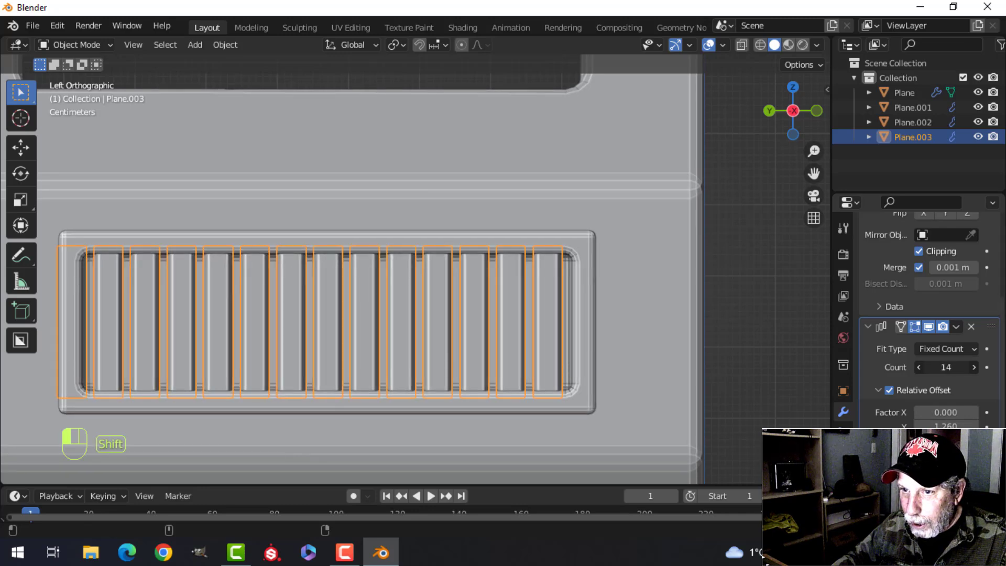
scroll(593, 378, "down", 2)
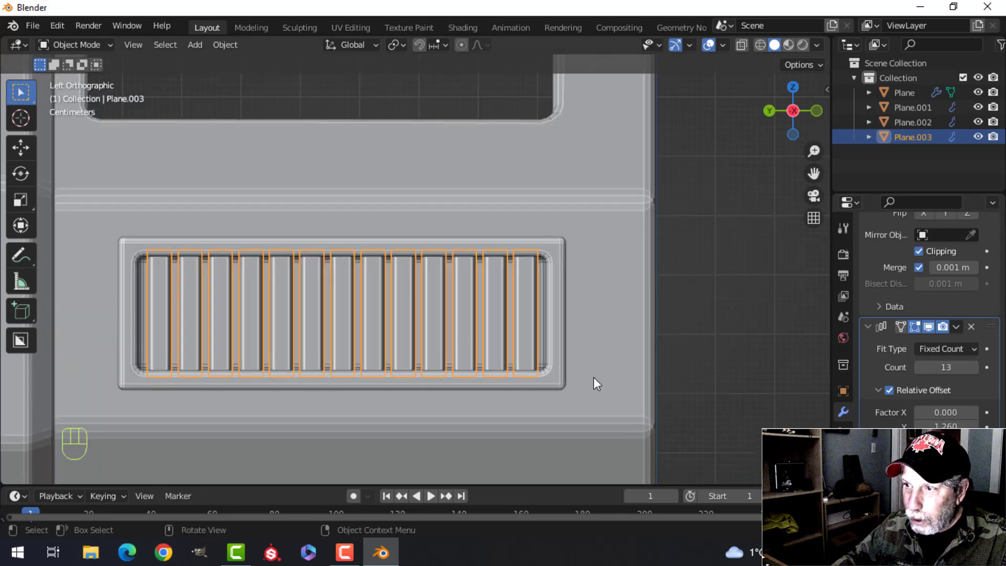
key("alt+a")
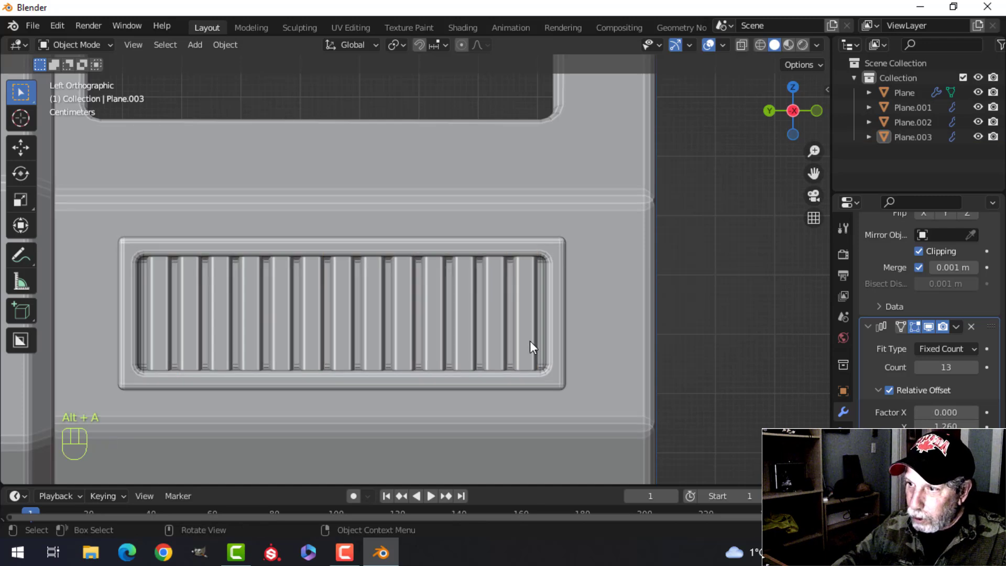
Apply smooth shading to the panel frame around the slats.
middle_click_drag(528, 318, 555, 269)
left_click(556, 267)
right_click(555, 266)
left_click(555, 266)
mouse_move(621, 309)
middle_mouse_down()
mouse_move(558, 295)
mouse_move(542, 328)
mouse_move(636, 289)
mouse_move(595, 325)
mouse_move(635, 311)
mouse_move(461, 347)
mouse_move(409, 327)
mouse_move(523, 307)
mouse_move(515, 273)
mouse_move(520, 300)
mouse_move(506, 312)
middle_mouse_up()
Select the row of slats and apply its Array modifier.
key("alt+a")
scroll(634, 305, "down", 4)
scroll(410, 325, "up", 3)
left_click(506, 312)
middle_click_drag(561, 328, 613, 335)
left_click(955, 329)
left_click(923, 342)
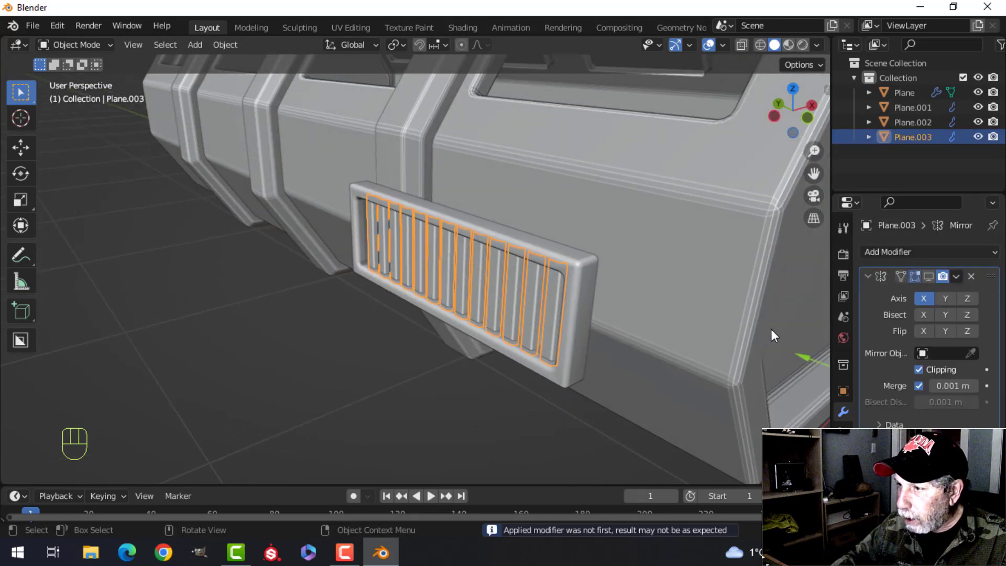
Remove the Mirror modifier from the row of slats.
left_click(971, 276)
key("alt+a")
left_click(554, 298)
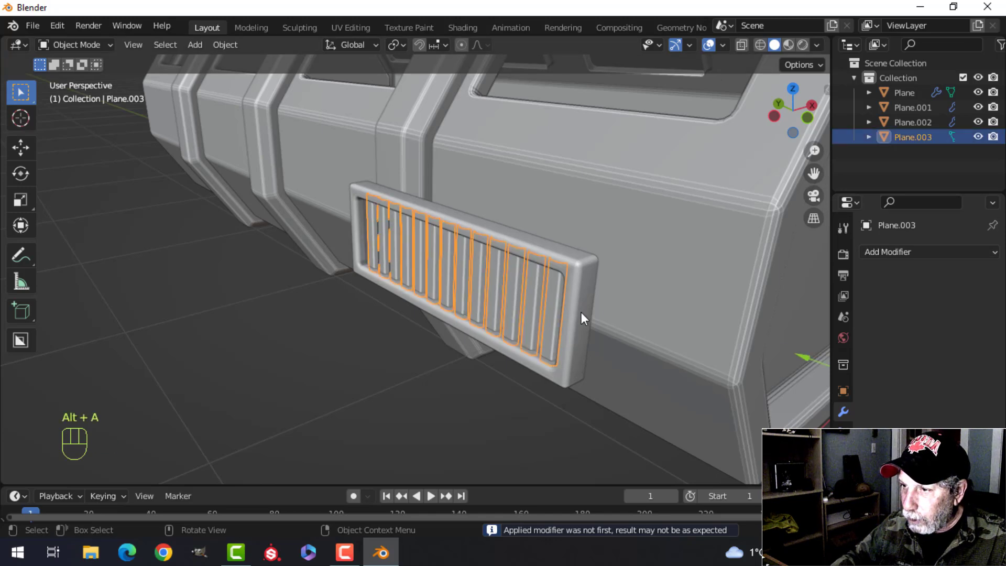
Join the row of slats into the panel frame, keeping the frame as the active object.
middle_click_drag(579, 310, 583, 281)
left_click(583, 283, "shift")
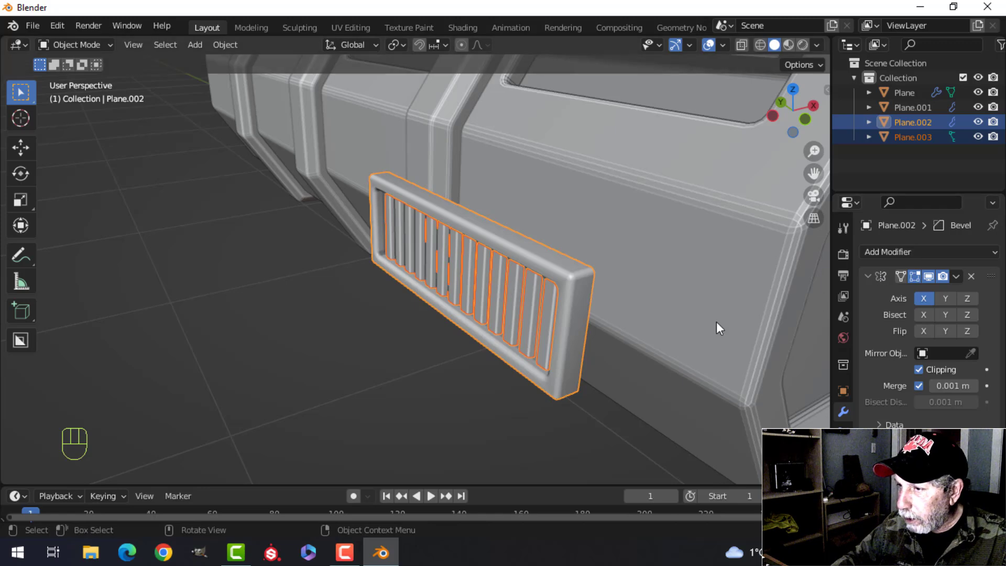
key("alt+a")
middle_click_drag(648, 330, 545, 303)
left_click(546, 303)
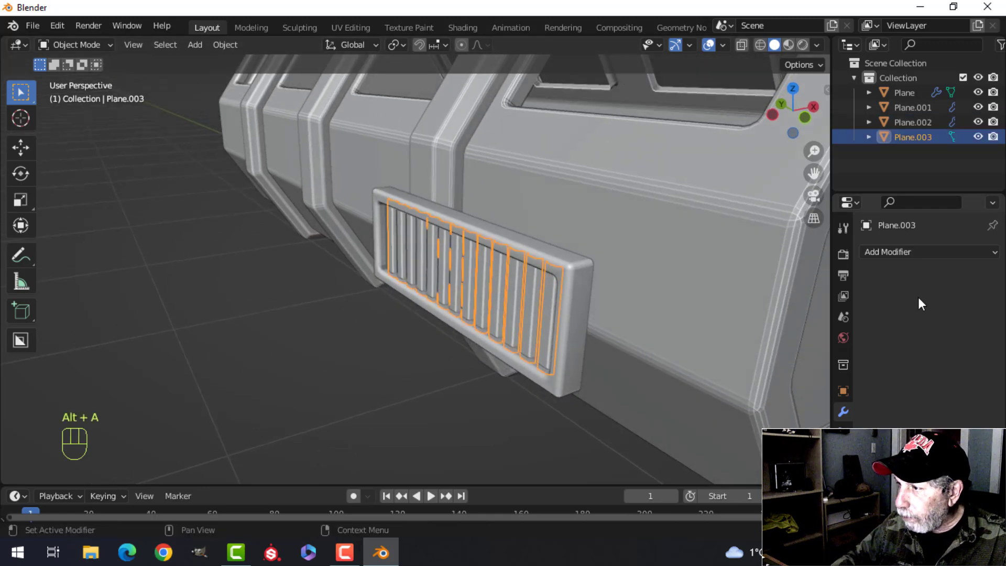
left_click(577, 271, "shift")
key("ctrl+j")
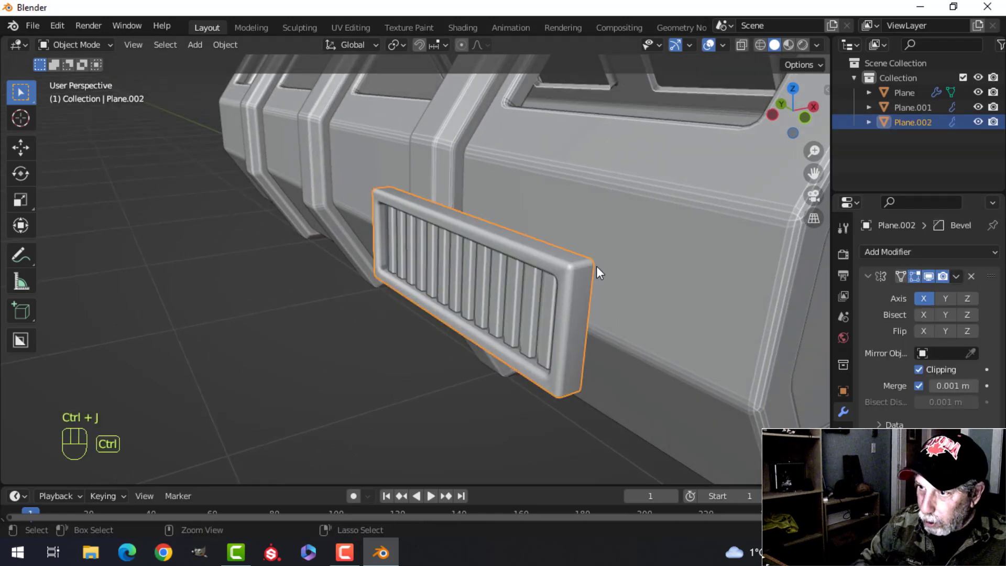
Move all of the vent panel's geometry along X up against the body's side wall.
middle_click_drag(596, 266, 537, 287)
scroll(643, 303, "down", 8)
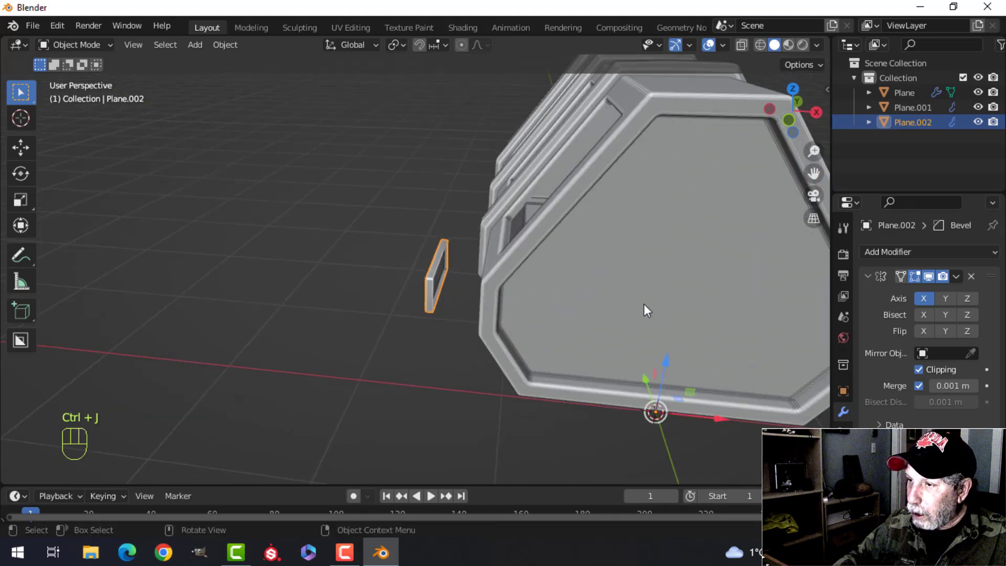
middle_click_drag(631, 299, 561, 280, "shift")
middle_click_drag(561, 280, 618, 307)
scroll(540, 294, "up", 3)
middle_click_drag(527, 291, 592, 269, "shift")
middle_click_drag(592, 270, 482, 293)
scroll(627, 256, "up", 4)
scroll(534, 282, "up", 3)
key("Tab")
key("a")
middle_click_drag(676, 377, 512, 359)
left_click_drag(501, 319, 595, 314)
middle_click_drag(595, 314, 572, 354)
key("Tab")
Shift the vent panel slightly along Y in the left view to align it beneath the end window.
key("alt+a")
left_click(608, 320)
key("ctrl+KP_3")
scroll(579, 365, "down", 3)
scroll(558, 351, "down", 1)
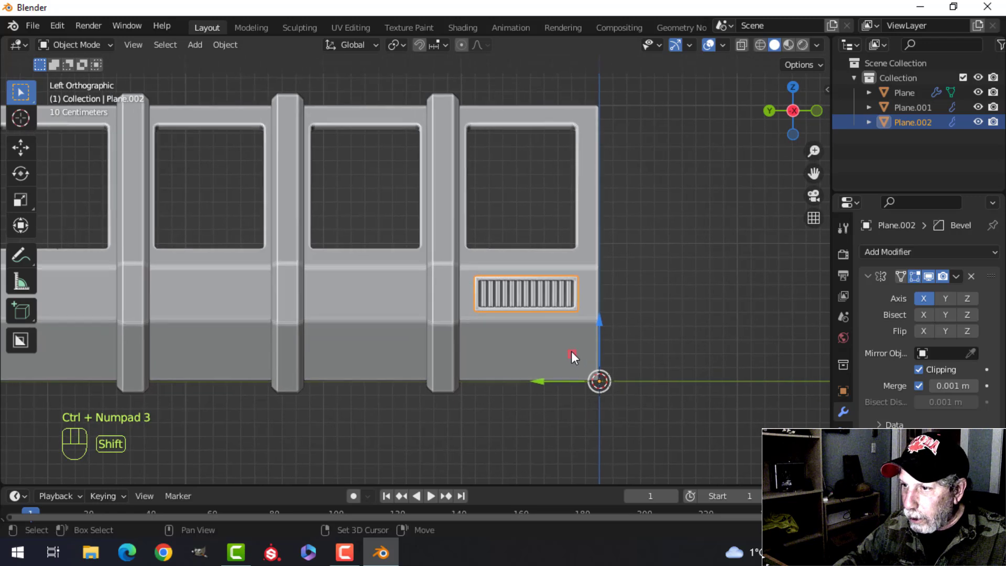
key("g")
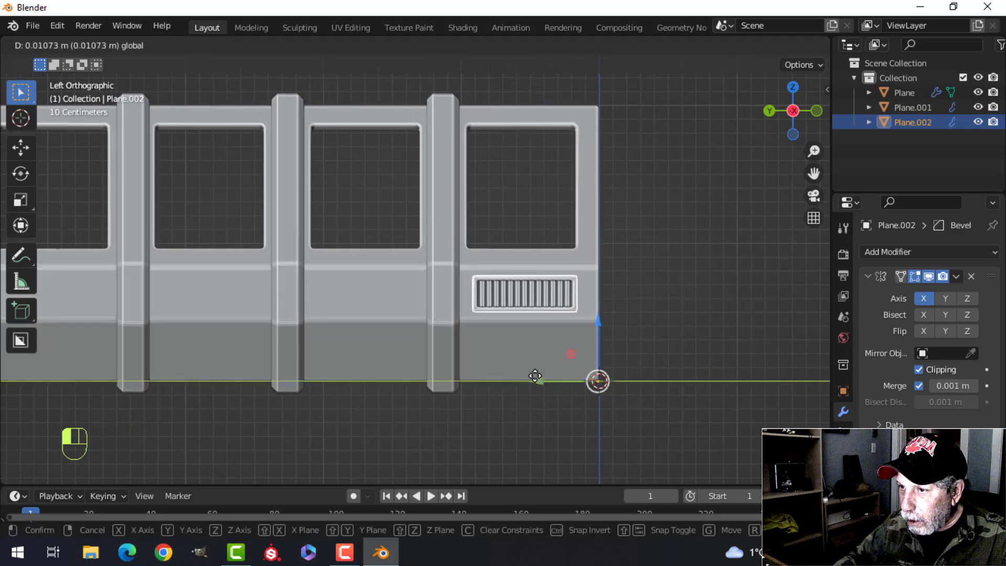
left_click(563, 367)
Duplicate the vent panel's geometry along Y into the second bay, beneath the neighbouring window.
key("Tab")
scroll(531, 330, "down", 2)
middle_click_drag(531, 331, 604, 347, "shift")
key("shift+d")
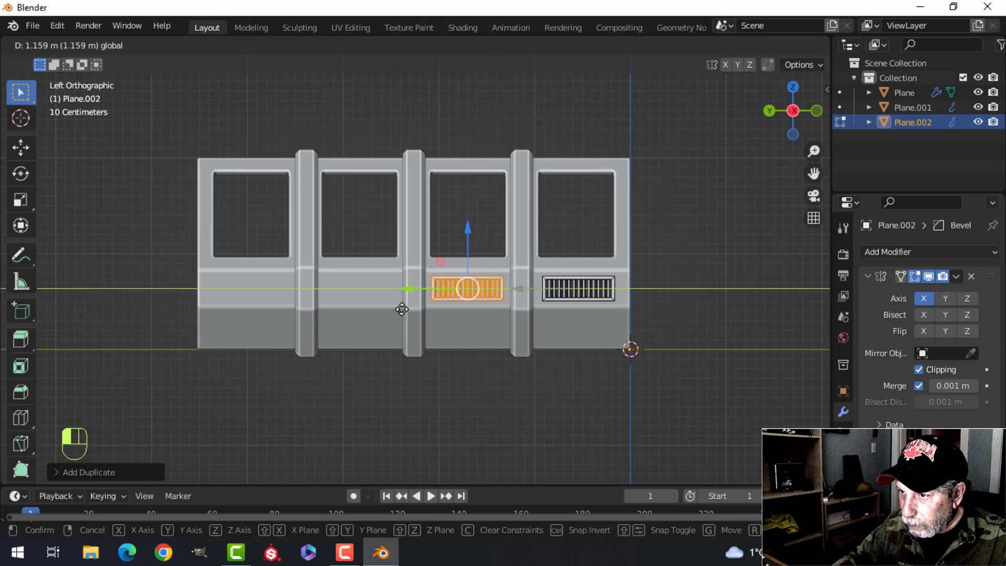
left_click(402, 309)
Duplicate the vent panel again along Y to sit beneath the third window.
scroll(556, 333, "up", 4)
middle_click_drag(631, 332, 646, 342, "shift")
key("shift+d")
left_click_drag(458, 313, 270, 308)
left_click(271, 308)
Place a last copy of the vent panel along Y beneath the fourth window and leave Edit Mode.
middle_click_drag(270, 308, 433, 330, "shift")
key("shift+d")
left_click_drag(440, 323, 244, 323)
left_click(247, 321)
key("Tab")
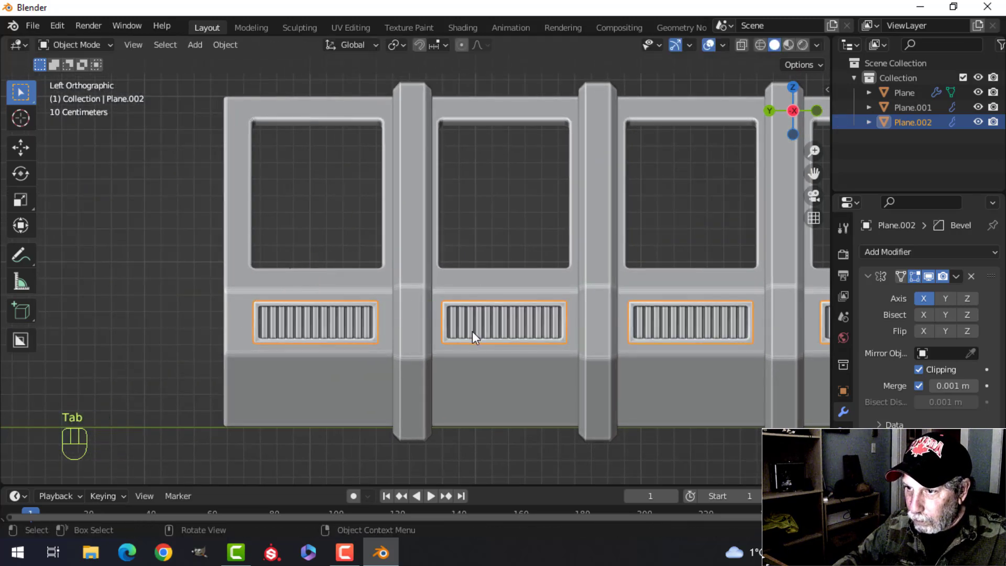
key("alt+a")
Snap the 3D cursor to the body's lower slanted side face in the end bay.
scroll(639, 332, "down", 4)
middle_click_drag(650, 326, 407, 349)
left_click(407, 342)
key("Tab")
left_click(371, 330)
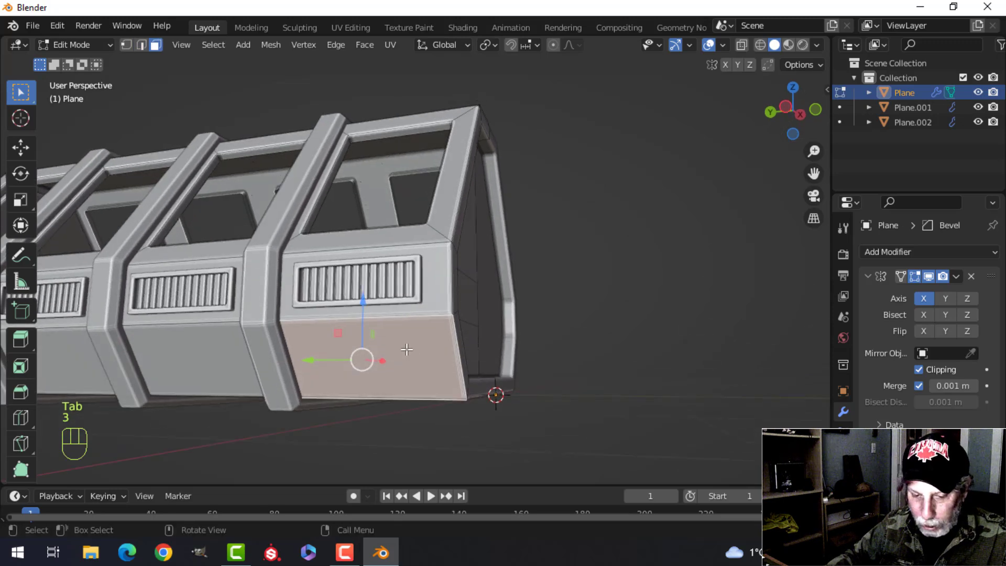
key("shift+s")
left_click(511, 435)
Add a new plane mesh at the 3D cursor in Object Mode.
key("Tab")
middle_click_drag(461, 379, 491, 378)
key("shift+a")
mouse_move(473, 237)
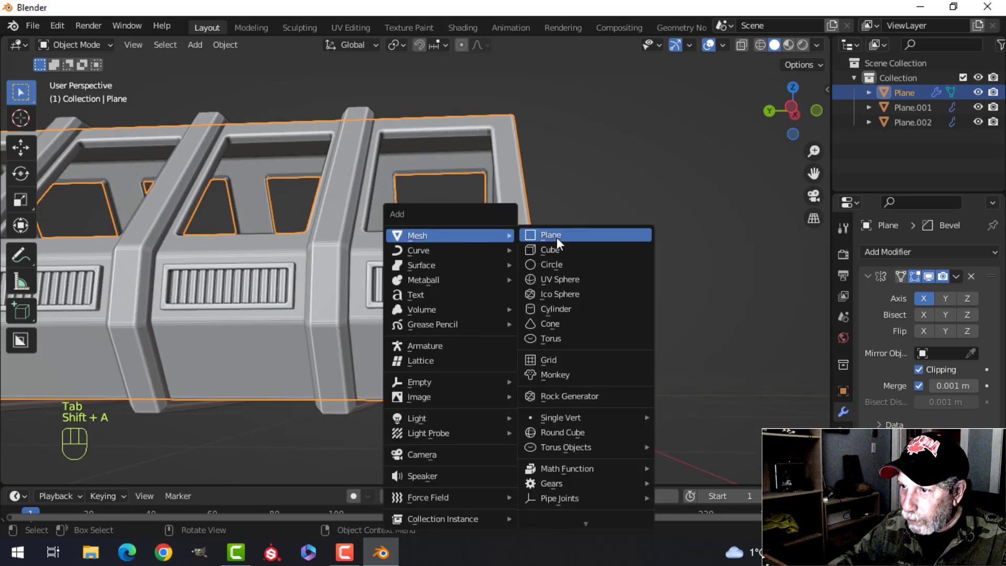
left_click(556, 237)
key("ctrl+KP_3")
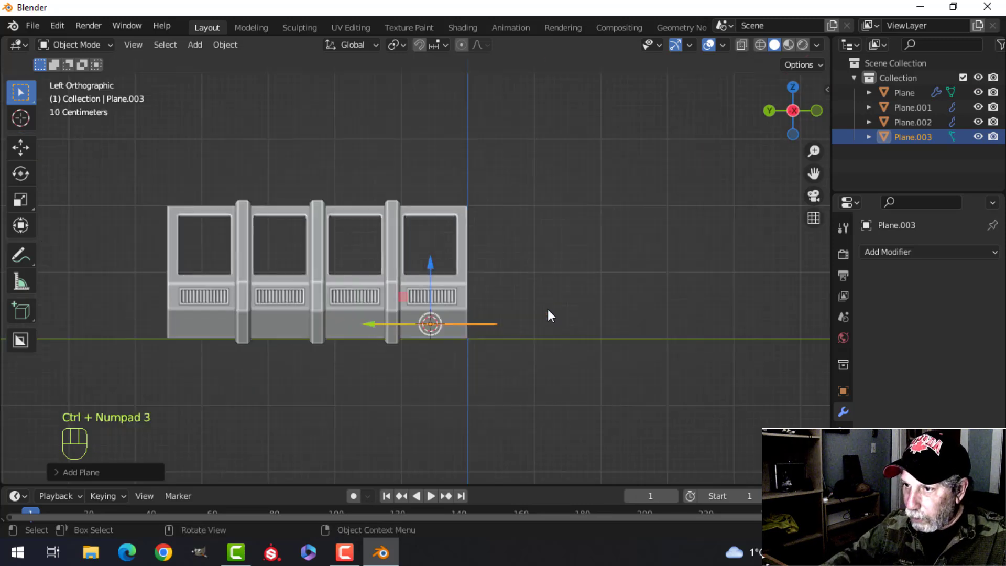
Rotate the plane 90 degrees about Y and move it outward along X, clear of the body's side.
key("Tab")
scroll(602, 322, "up", 3)
type("ry90")
left_click(656, 321)
middle_click_drag(655, 321, 395, 341)
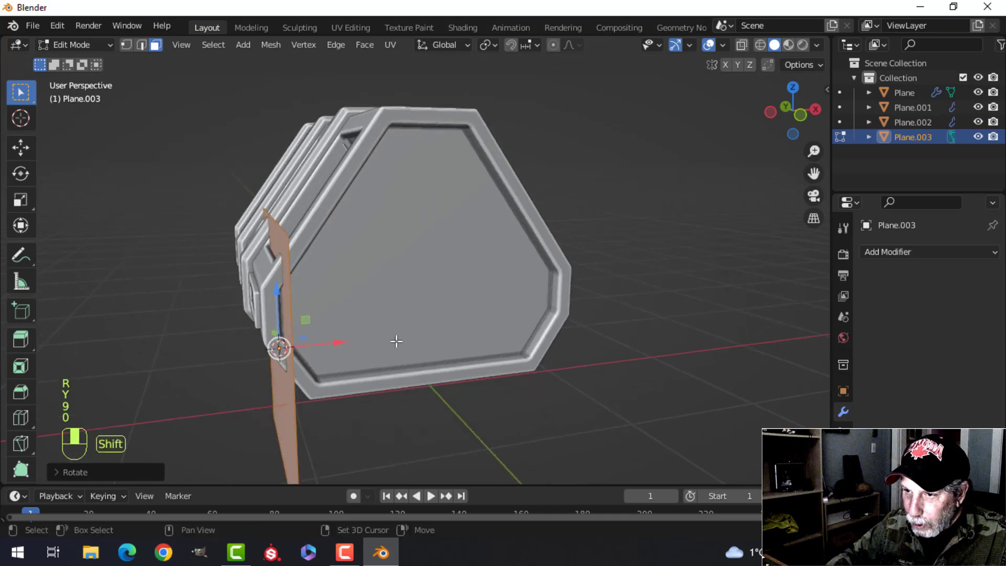
left_click_drag(336, 341, 313, 352)
key("ctrl+KP_3")
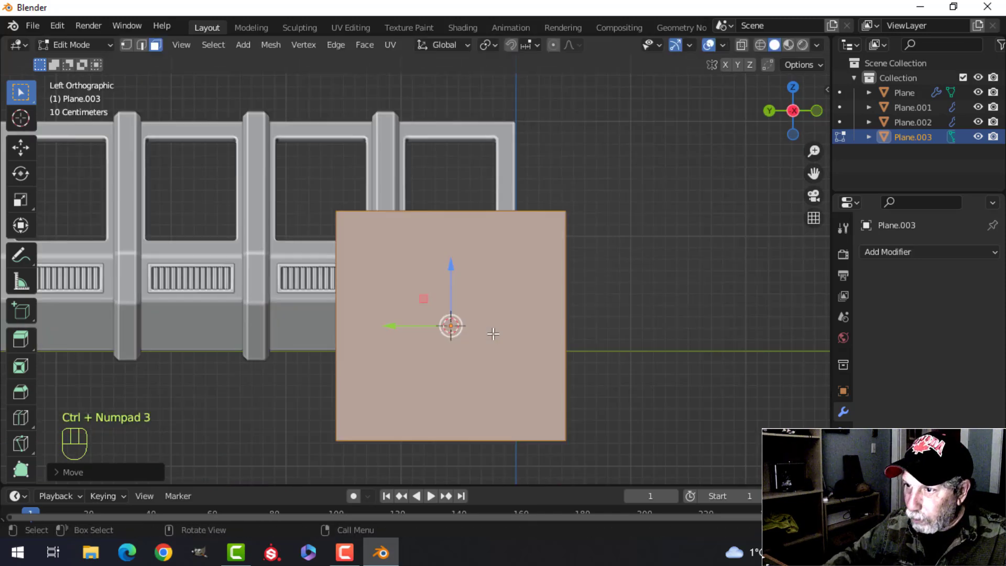
Scale the plane down to fit the lower side face, and narrow it along Y into a thin upright strip.
key("s")
left_click(474, 345)
scroll(484, 300, "up", 4)
scroll(483, 300, "up", 2)
key("s")
key("y")
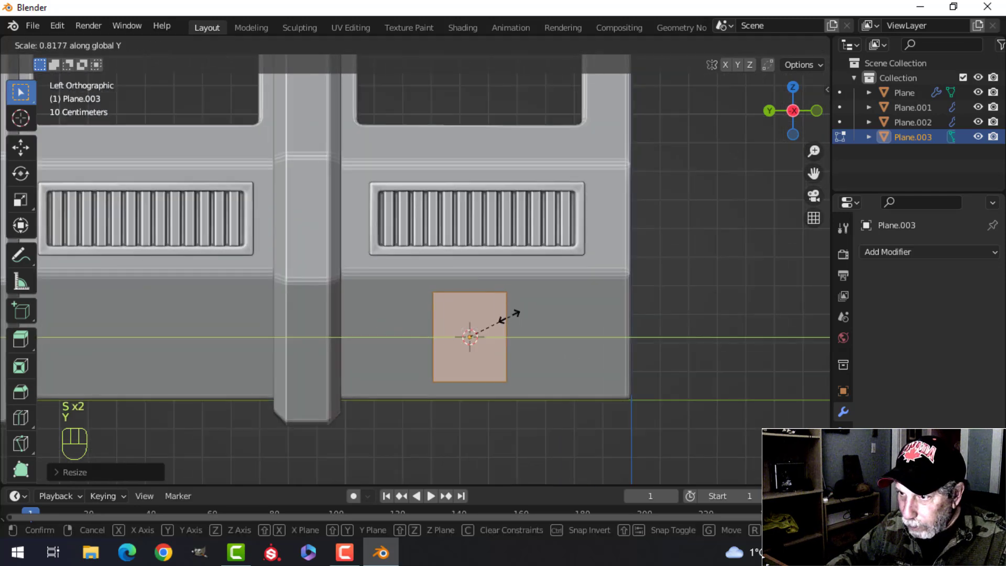
left_click(464, 323)
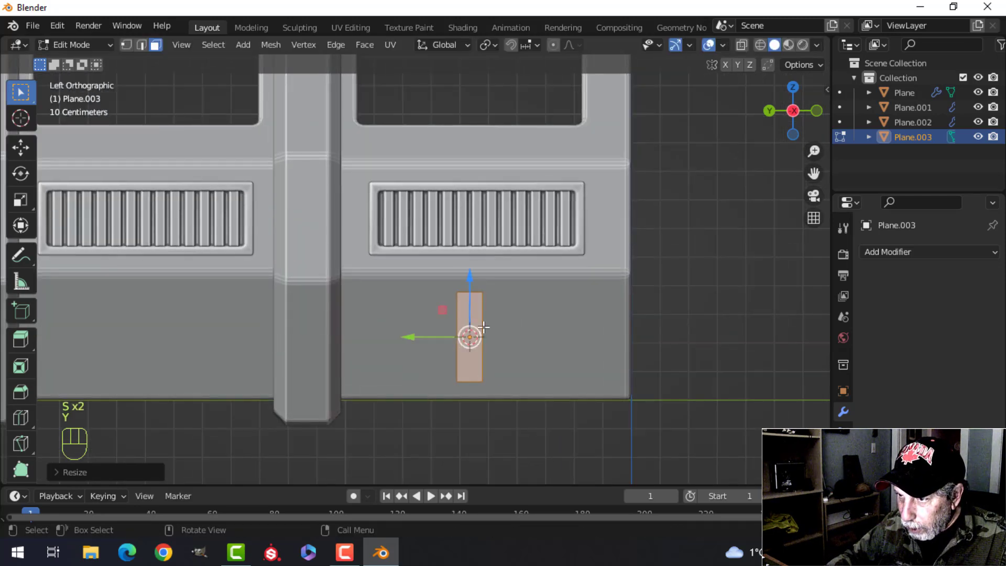
key("s")
key("y")
left_click(584, 341)
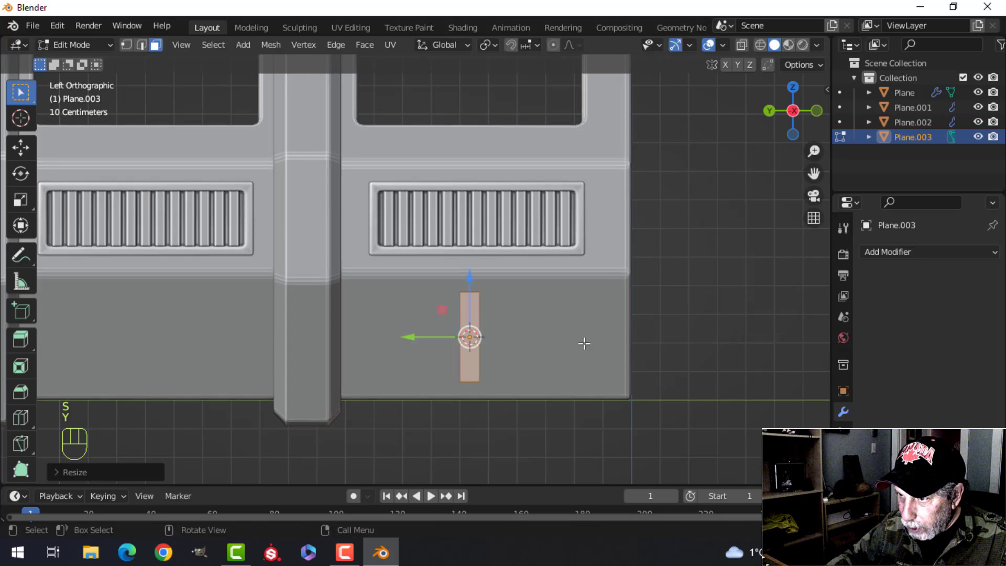
Stretch the strip slightly along Z and narrow it a little more along Y.
scroll(582, 342, "down", 1)
mouse_move(582, 342)
middle_mouse_down()
mouse_move(543, 355)
mouse_move(610, 332)
mouse_move(579, 338)
middle_mouse_up()
key("s")
key("z")
left_click(625, 349)
key("s")
key("y")
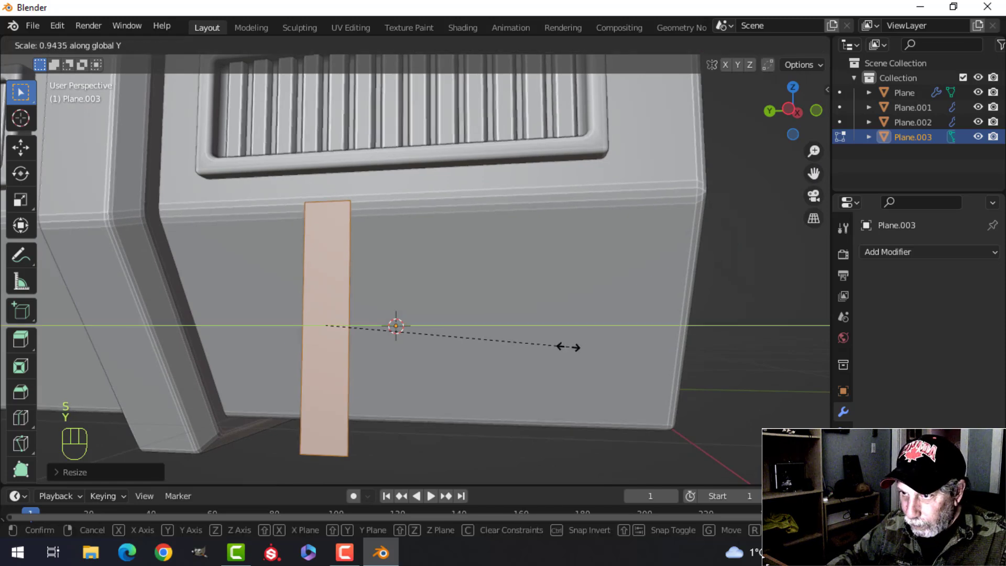
left_click(568, 346)
Extrude the strip along X in the front view to turn it into a thin bar.
middle_click_drag(507, 319, 491, 322)
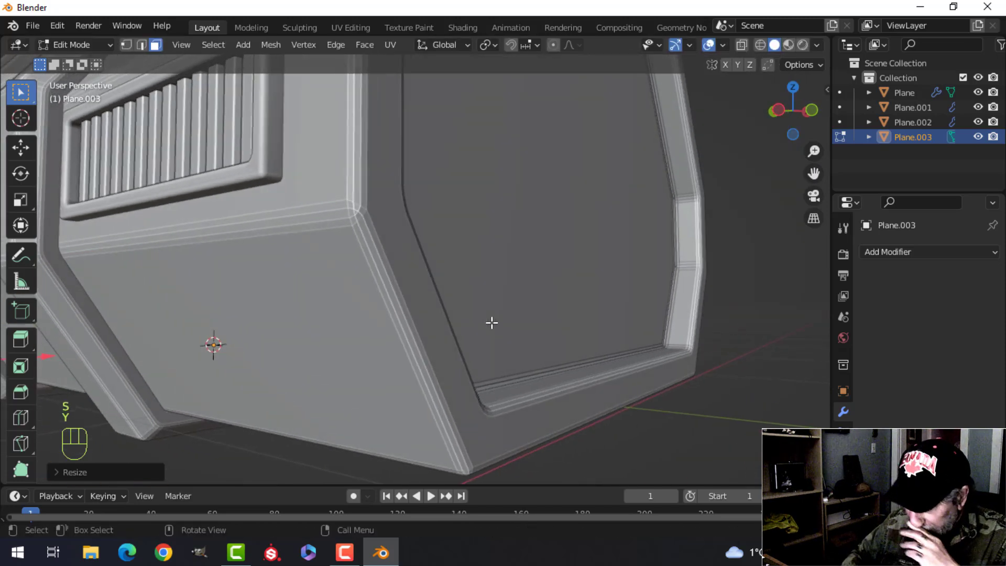
key("KP_1")
scroll(234, 375, "down", 4)
middle_click_drag(209, 367, 355, 393, "shift")
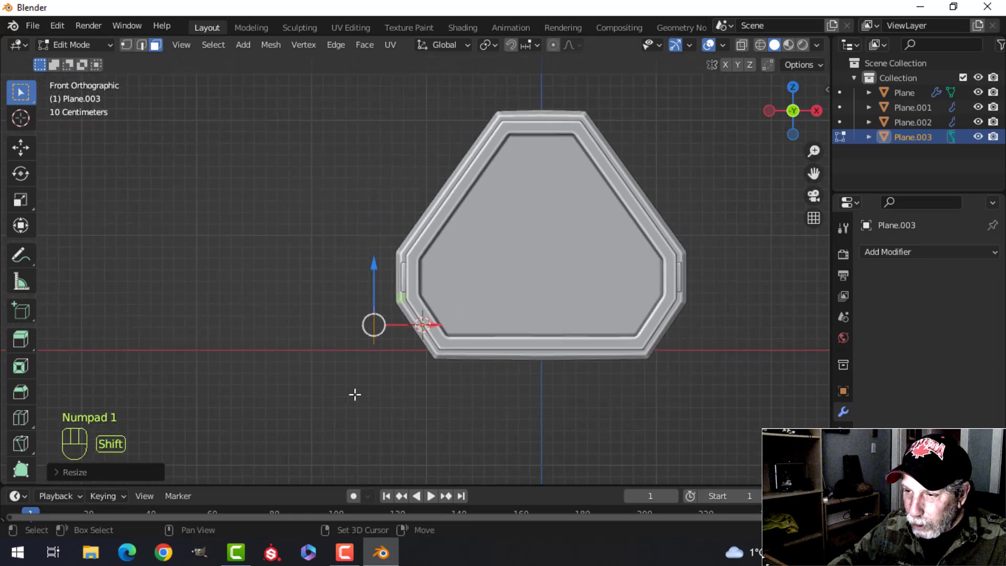
scroll(358, 380, "up", 4)
scroll(361, 367, "up", 2)
middle_click_drag(446, 347, 473, 282, "shift")
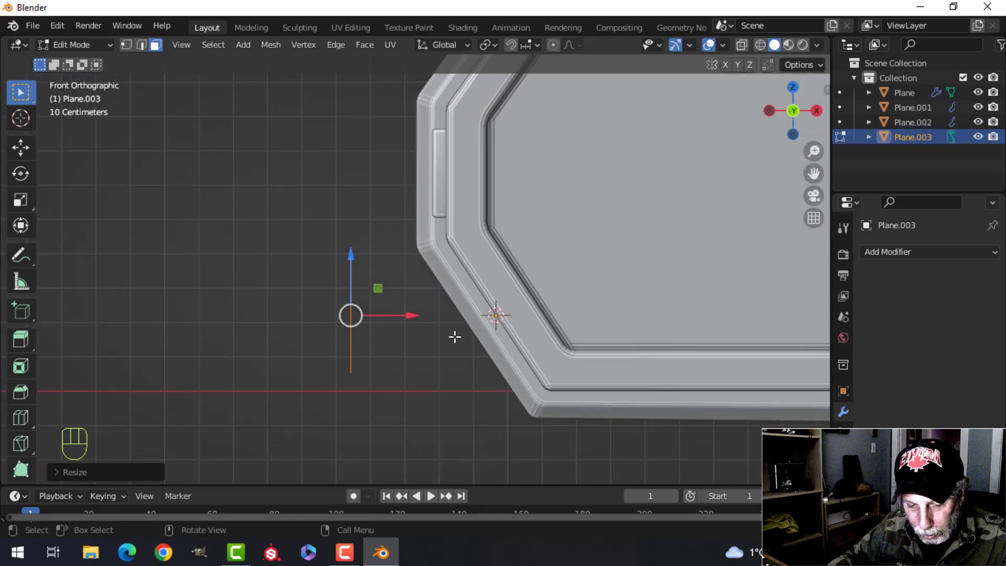
left_click_drag(409, 315, 420, 315)
key("x")
left_click(419, 316)
Lengthen the whole bar along Z and move it down and closer to the body's lower slanted side.
key("a")
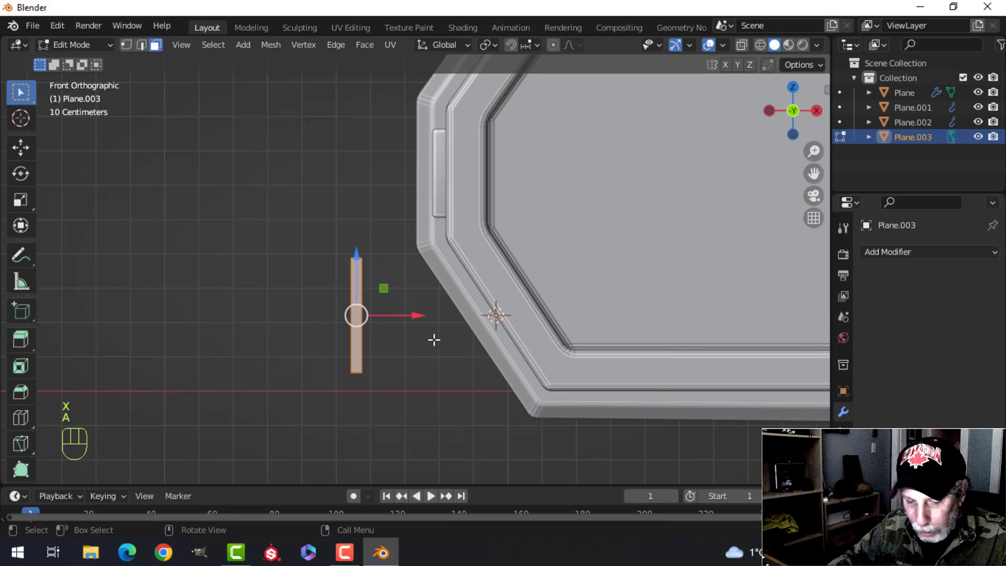
key("s")
key("z")
left_click(443, 345)
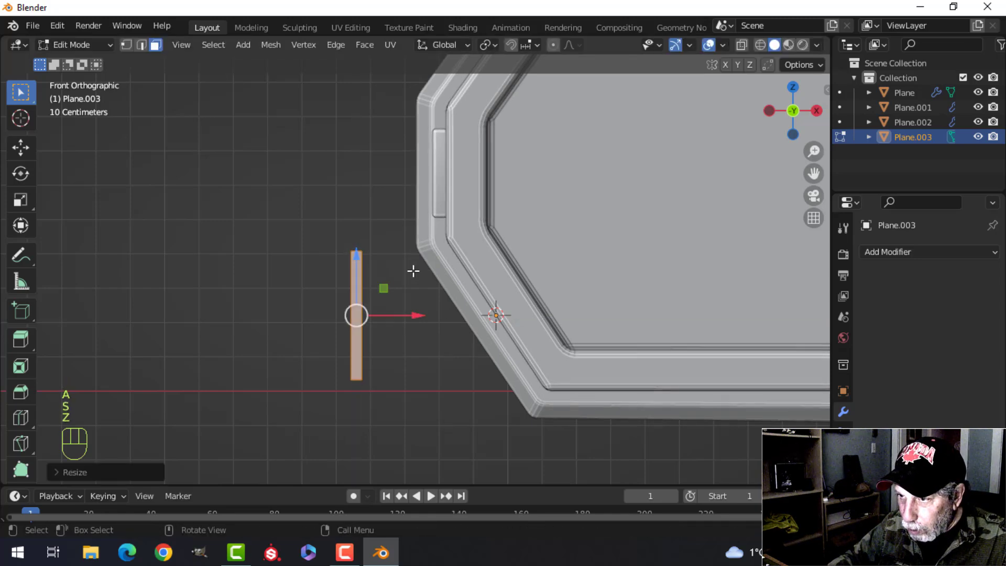
key("g")
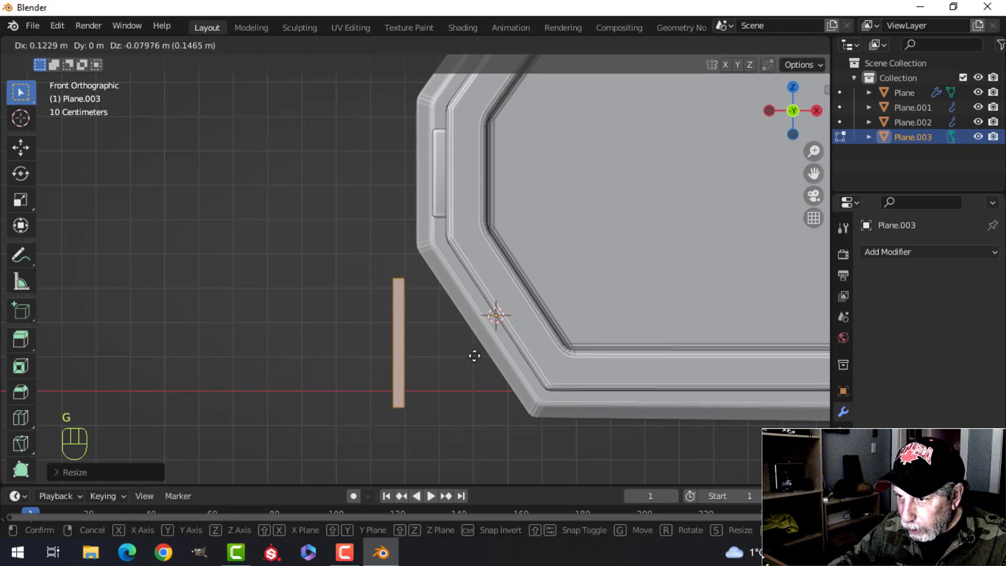
left_click(499, 362)
middle_click_drag(498, 360, 533, 312)
key("s")
key("z")
left_click(533, 325)
Add a centred horizontal loop cut to the bar and bevel it wide so two loops lie near the ends.
key("ctrl+r")
left_click(498, 324)
right_click(498, 323)
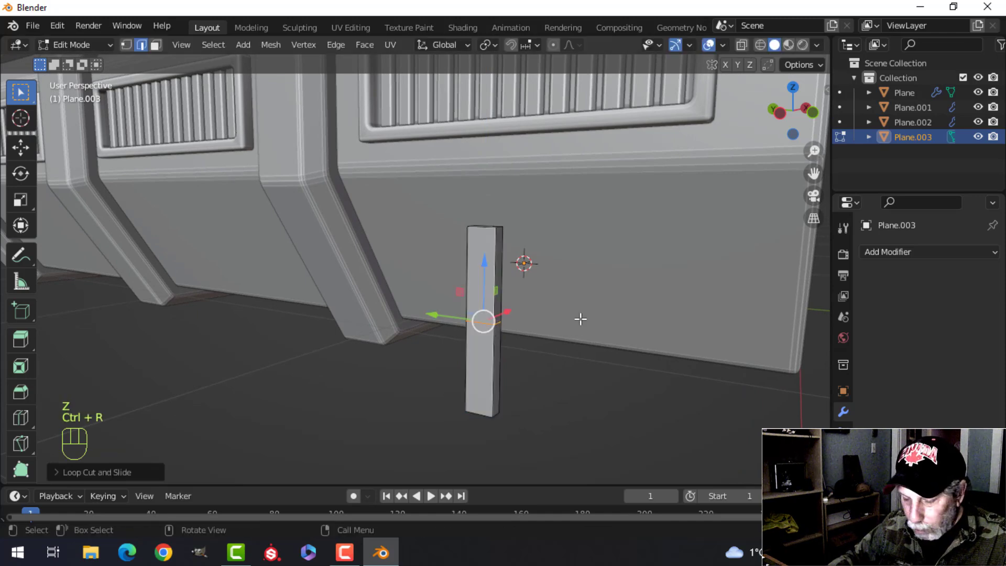
key("ctrl+b")
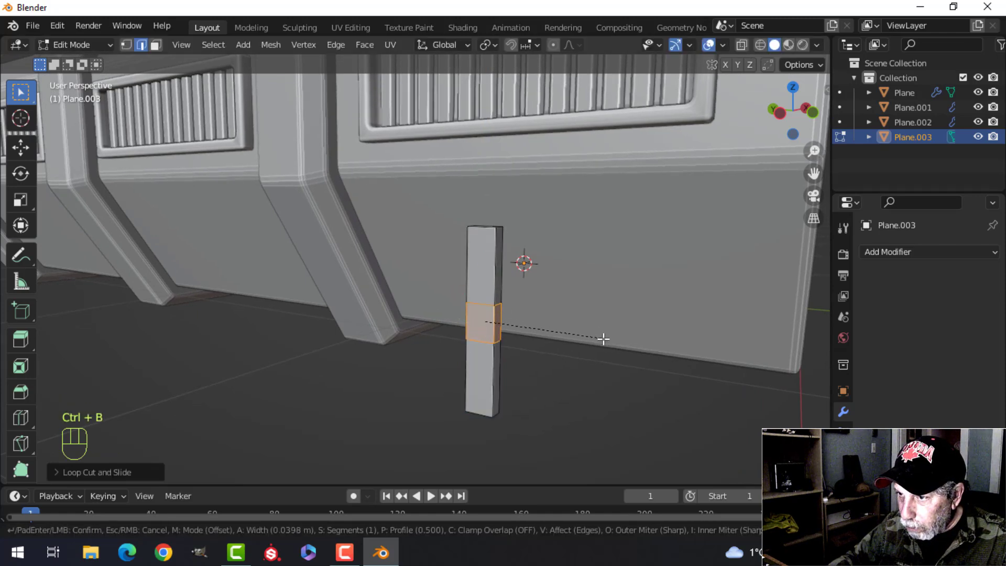
left_click(647, 371)
Move the bar's outer top and bottom edges inward along X to slope both ends.
key("alt+a")
middle_click_drag(557, 298, 529, 283)
scroll(500, 265, "up", 2)
scroll(559, 330, "down", 2)
middle_click_drag(529, 359, 472, 267, "shift")
scroll(472, 267, "up", 3)
left_click(393, 378, "shift")
middle_click_drag(531, 277, 456, 350)
scroll(460, 301, "down", 2)
left_click_drag(407, 294, 415, 288)
Bevel the two long edge runs bordering the bar's outer face, including its sloped ends.
key("Tab")
middle_click_drag(395, 309, 422, 310)
key("Tab")
scroll(421, 298, "up", 3)
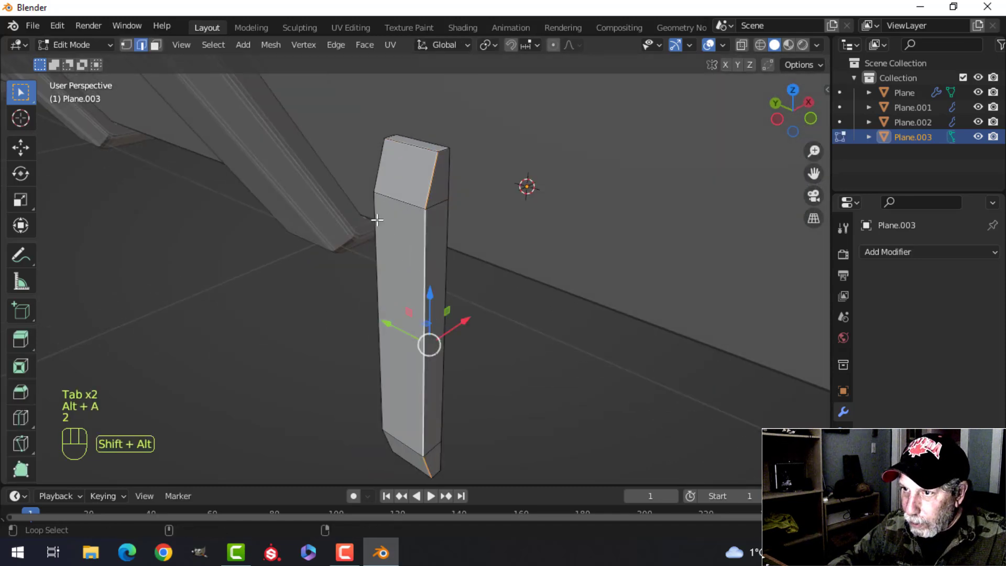
middle_click_drag(494, 266, 485, 268)
key("ctrl+b")
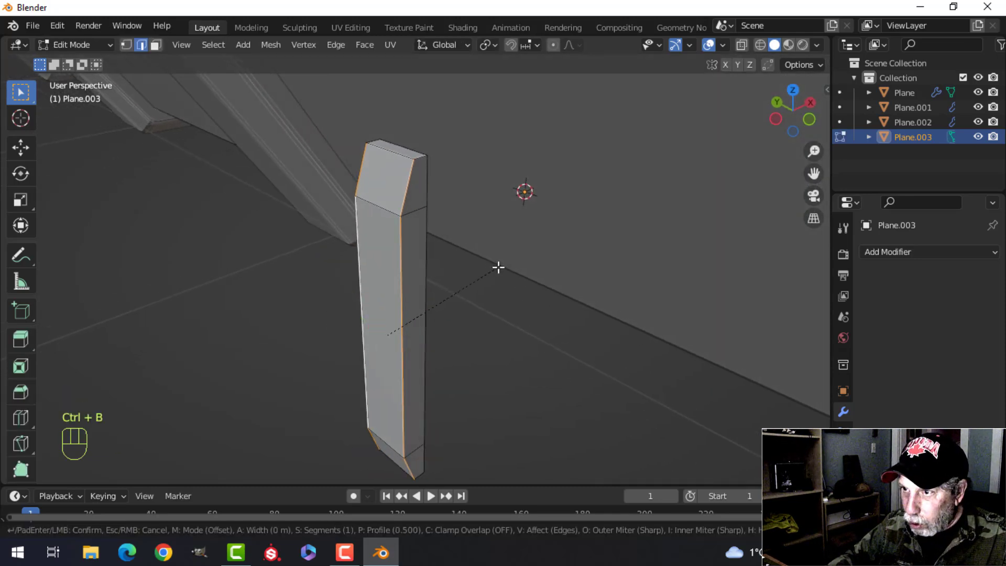
left_click(558, 260)
Bevel the two cross loops where the bar's sloped ends begin, using two segments.
key("alt+a")
left_click(388, 211, "alt+shift")
middle_click_drag(387, 212, 422, 373)
left_click(396, 413, "alt+shift")
middle_click_drag(489, 270, 489, 355, "shift")
scroll(489, 354, "up", 3)
middle_click_drag(475, 286, 491, 340, "shift")
key("ctrl+b")
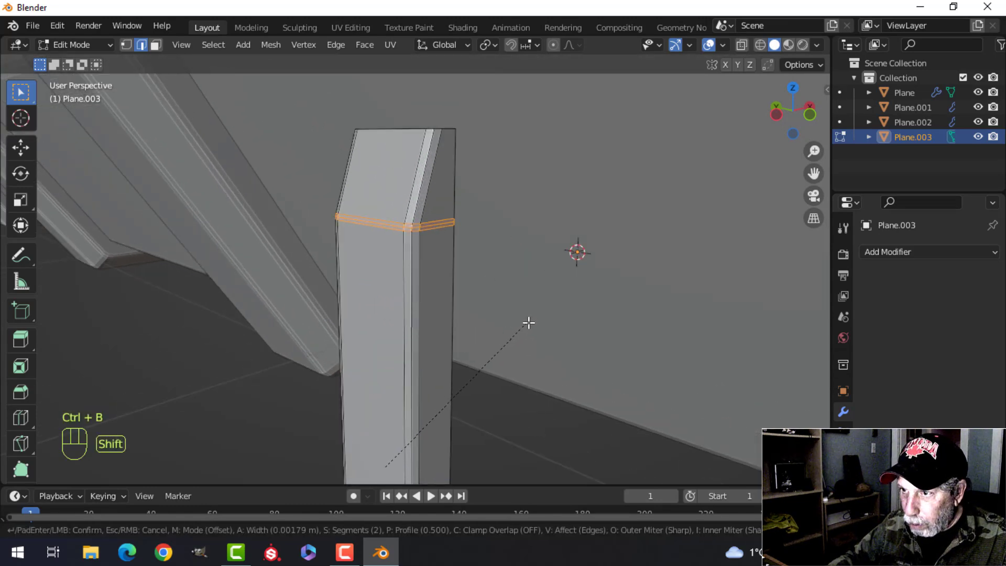
left_click(535, 308)
Bevel the rim edges at the bar's top and bottom ends with two segments.
key("alt+a")
middle_click_drag(532, 307, 436, 268)
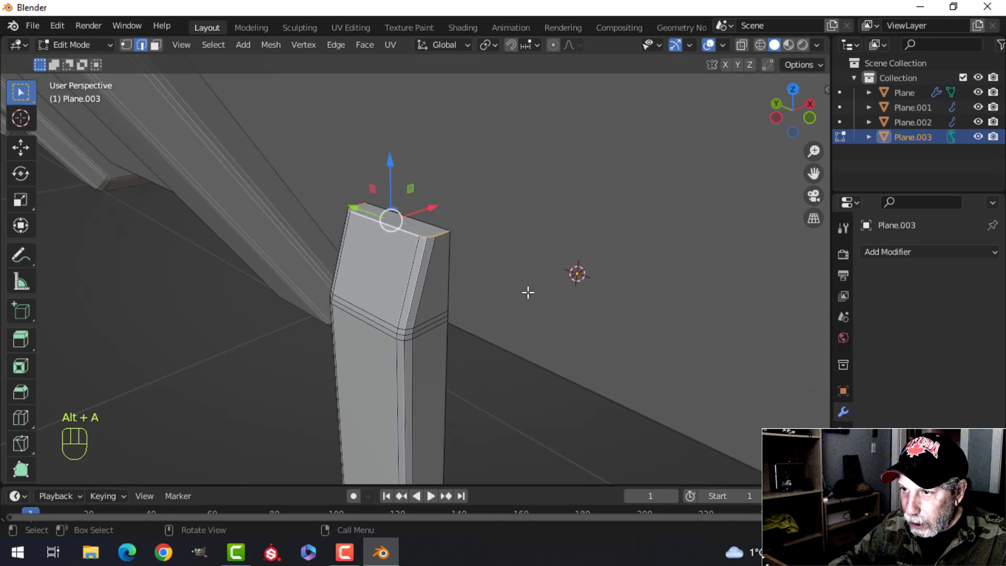
middle_click_drag(514, 321, 413, 296)
left_click(379, 313, "alt+shift")
middle_click_drag(461, 320, 485, 391)
middle_click_drag(451, 215, 566, 314, "shift")
key("ctrl+b")
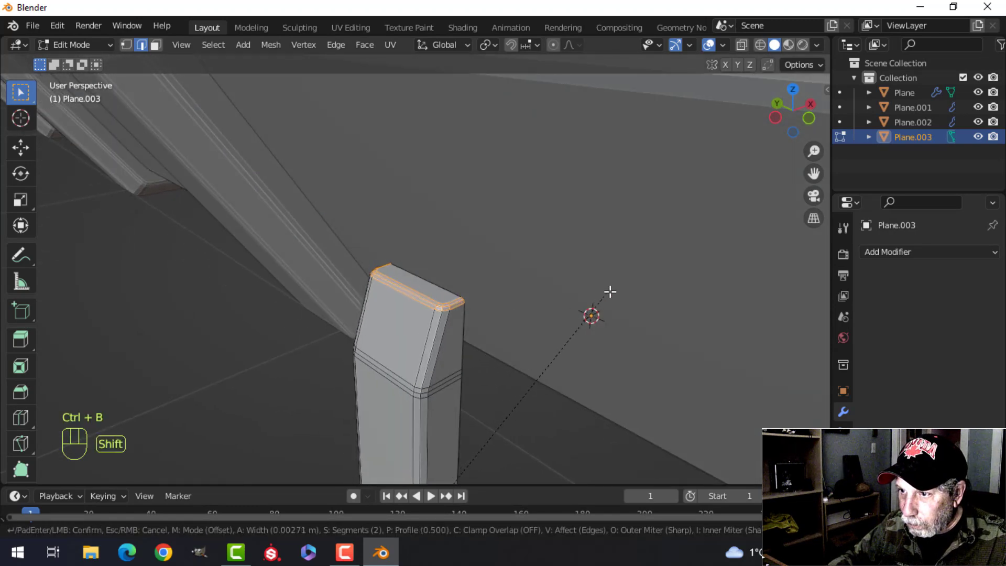
left_click(610, 290)
Add an Array modifier to the bar with relative offset factors of 0 on X and 1.560 on Y.
middle_click_drag(614, 287, 440, 319)
key("Tab")
key("alt+a")
left_click(440, 317)
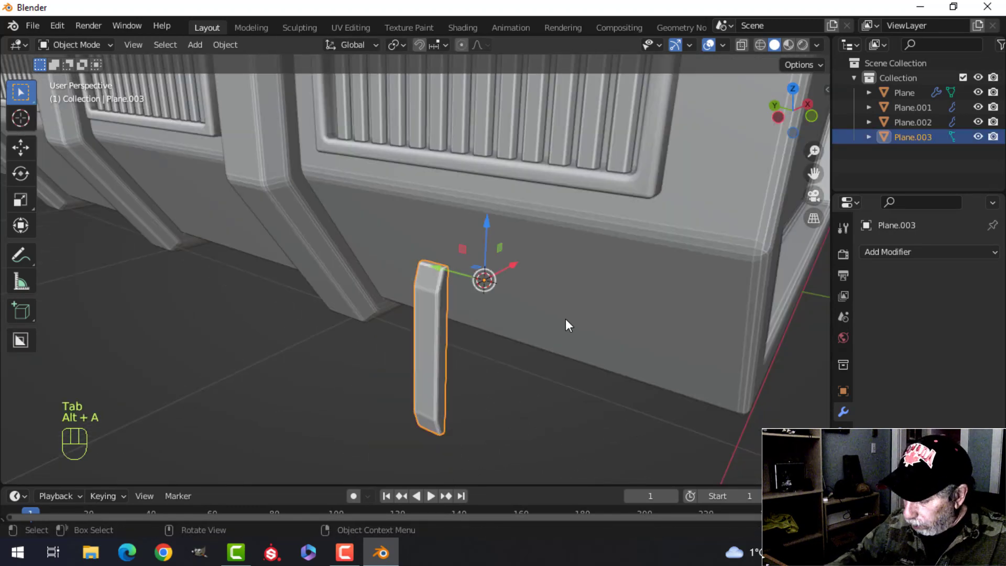
key("ctrl+KP_3")
scroll(563, 324, "down", 2)
middle_click_drag(561, 333, 500, 354, "shift")
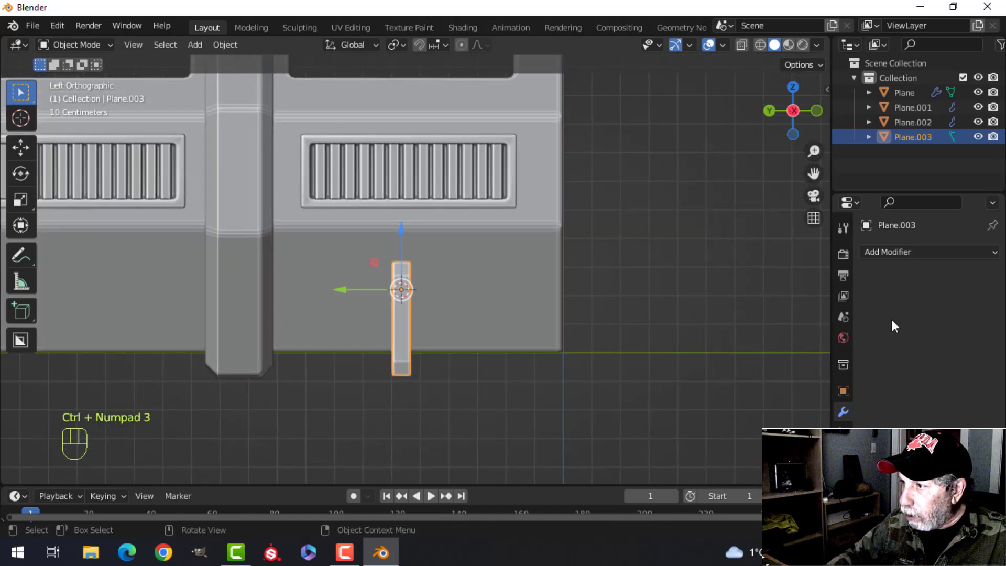
left_click(887, 251)
left_click(694, 288)
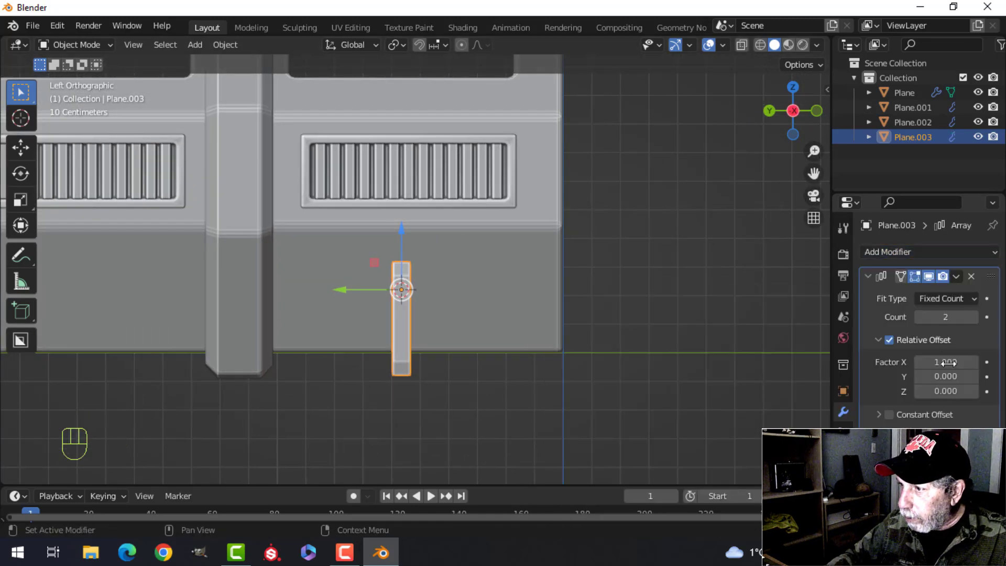
mouse_move(945, 376)
left_mouse_down("shift")
mouse_move(934, 376)
mouse_move(958, 376)
left_mouse_up("shift")
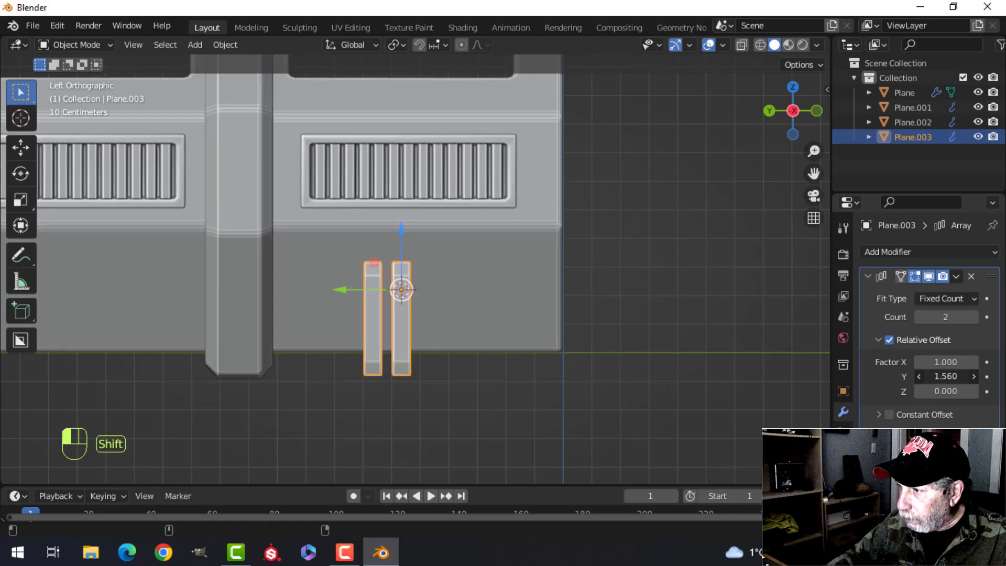
key("Return")
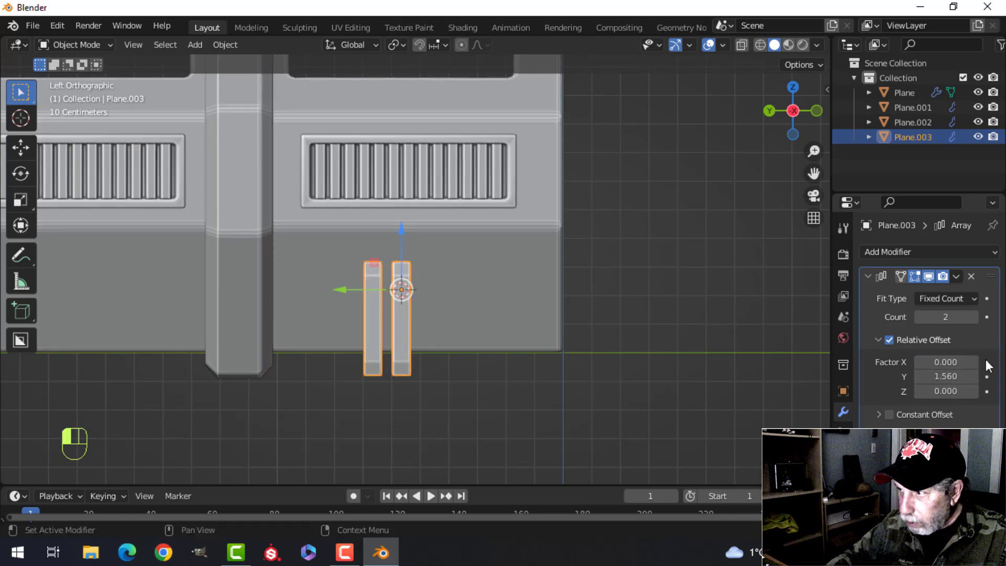
Set the array count to 6 and move the row of bars along Y toward the body's near end.
left_click_drag(972, 316, 983, 317)
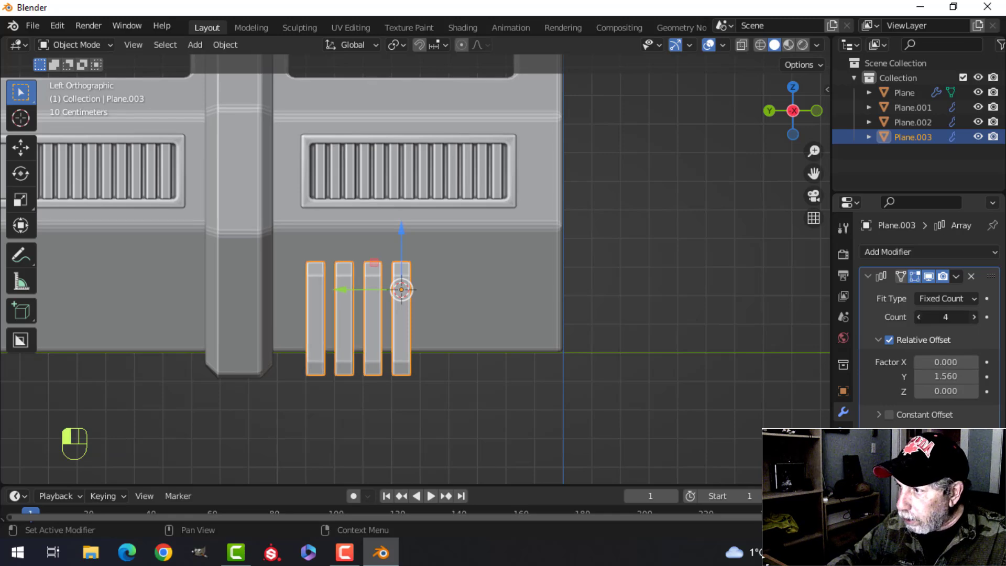
left_click(973, 317)
left_click(973, 317)
left_click_drag(337, 287, 417, 287)
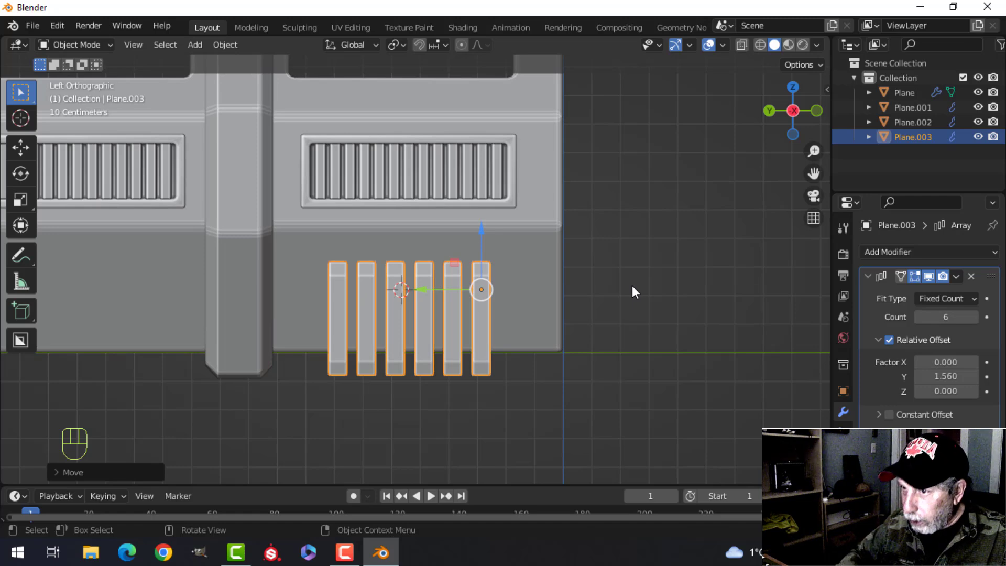
Rotate the whole bar mesh in front view to match the body's sloped lower side and place it just outside that face.
key("KP_1")
middle_click_drag(632, 285, 472, 291, "shift")
key("Tab")
key("a")
scroll(429, 315, "up", 2)
key("r")
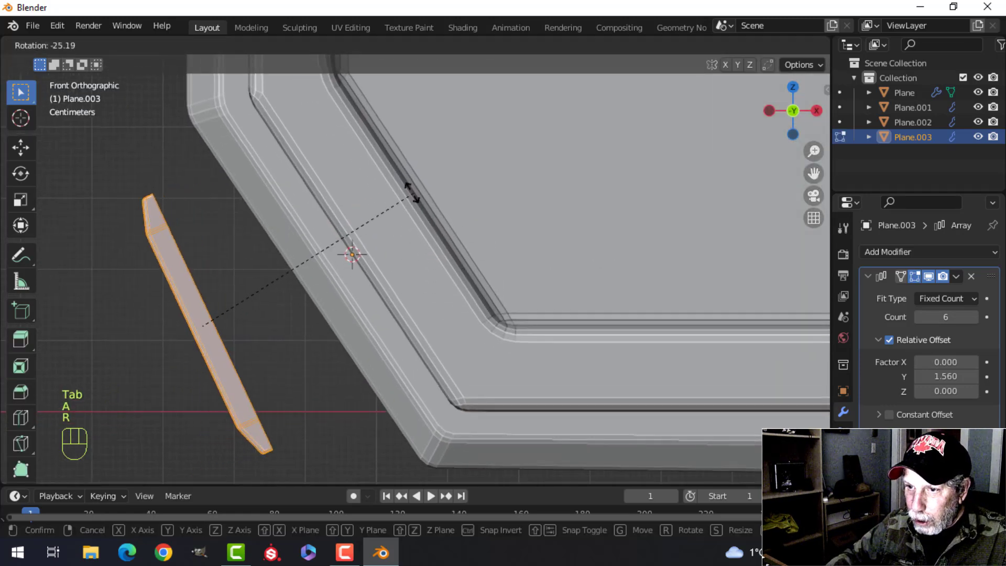
left_click(417, 193)
key("g")
left_click(479, 138)
key("r")
left_click(477, 118)
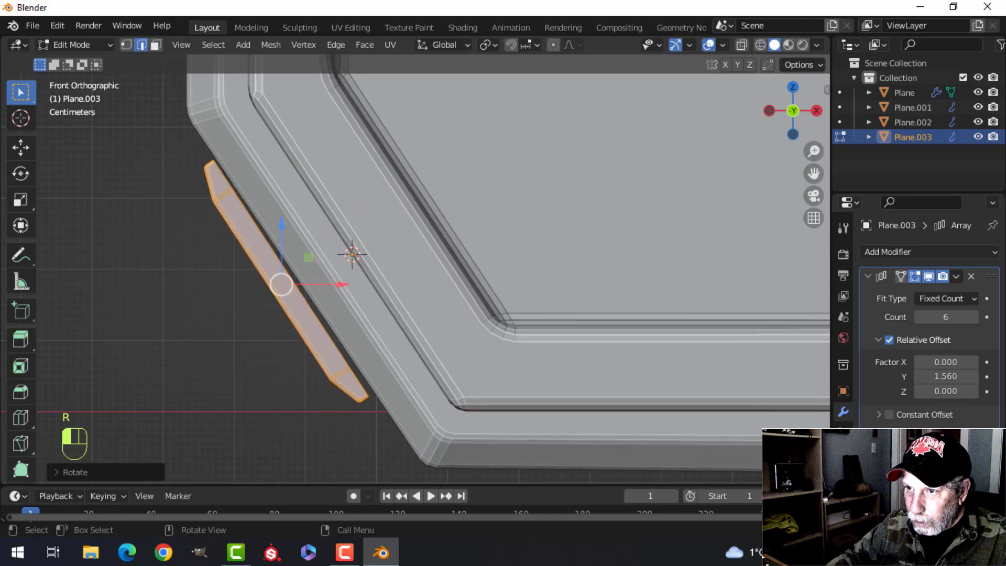
Move the tilted bar inward in front view so its back sinks into the sloped lower side, checking it in wireframe.
middle_click_drag(340, 234, 339, 263, "shift")
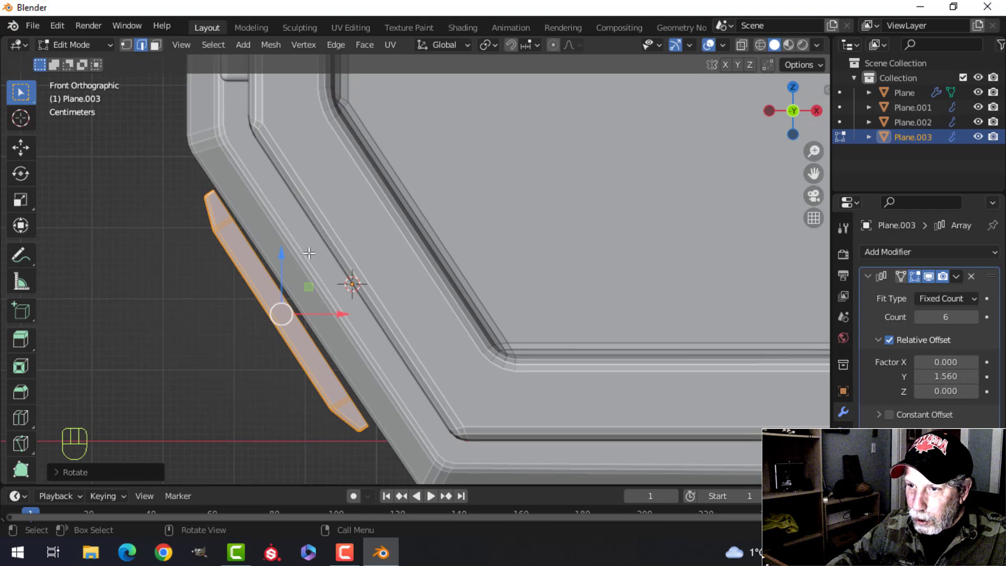
key("g")
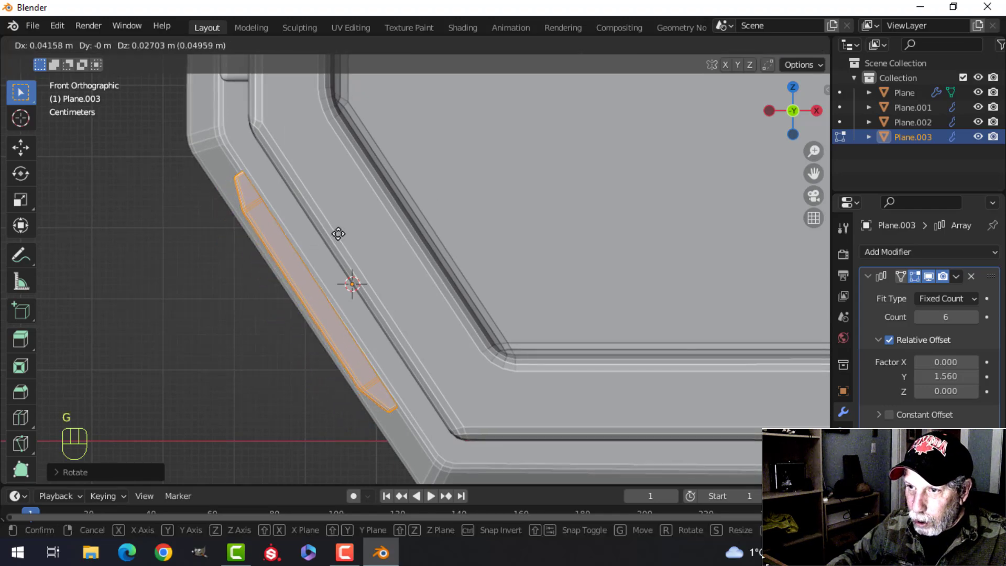
left_click(340, 232)
middle_click_drag(340, 233, 458, 300)
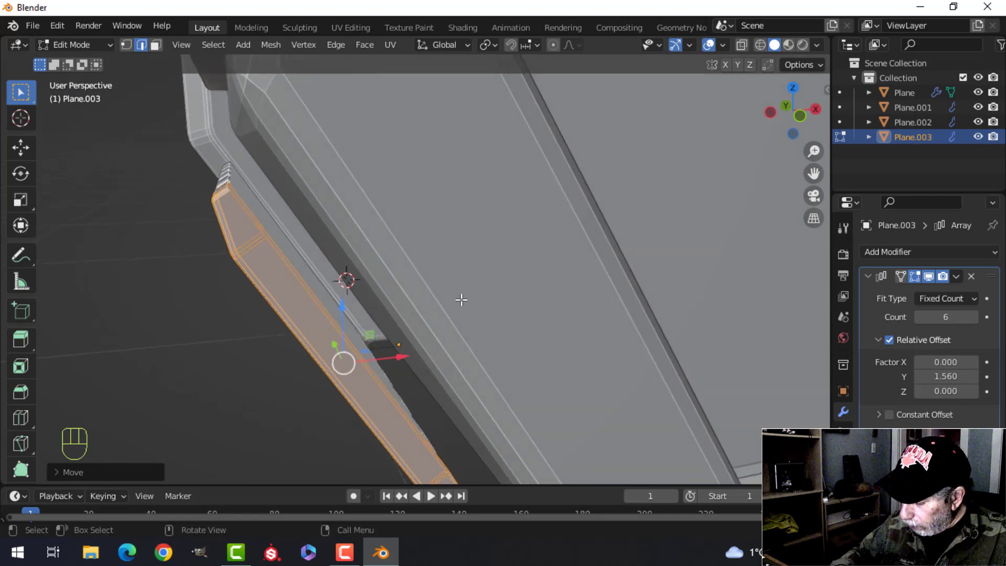
key("KP_1")
key("z")
left_click(400, 269)
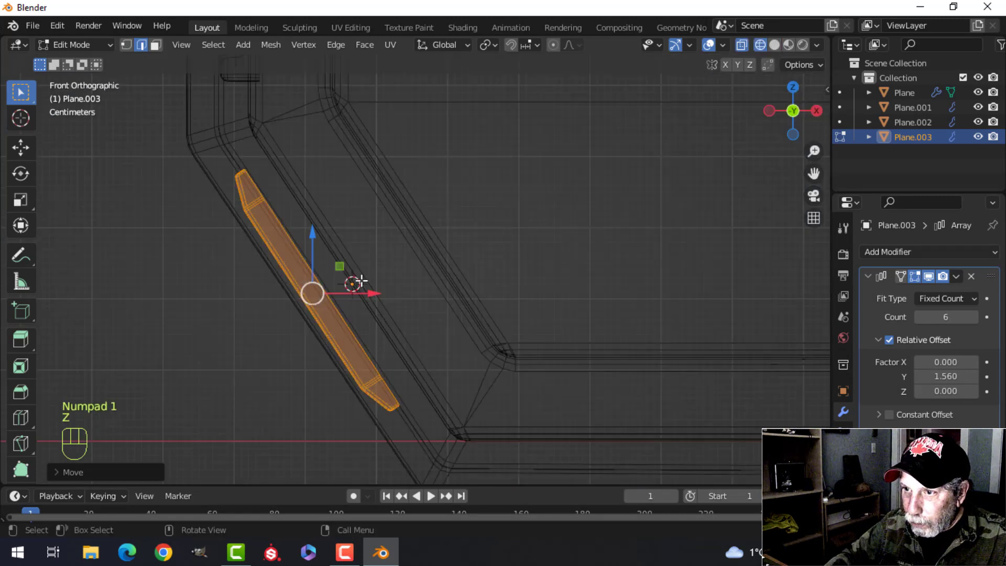
middle_click_drag(400, 269, 353, 281, "shift")
key("g")
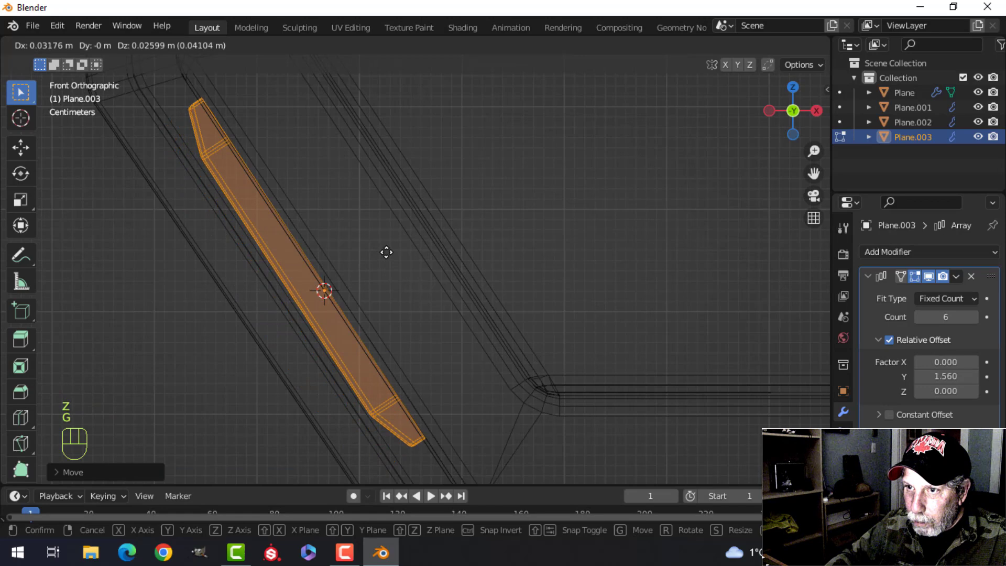
left_click(388, 251)
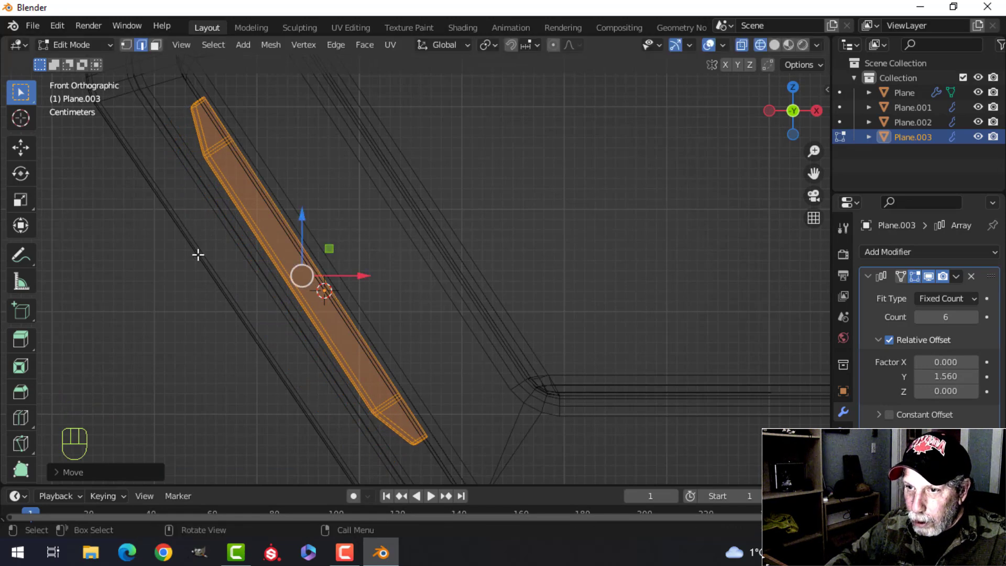
key("z")
left_click(387, 265)
Raise the array count to 8 and shift the row along Y to centre it beneath the end bay's vent panel.
middle_click_drag(388, 264, 160, 208)
middle_click_drag(437, 250, 527, 262)
key("Tab")
key("alt+a")
left_click(524, 262)
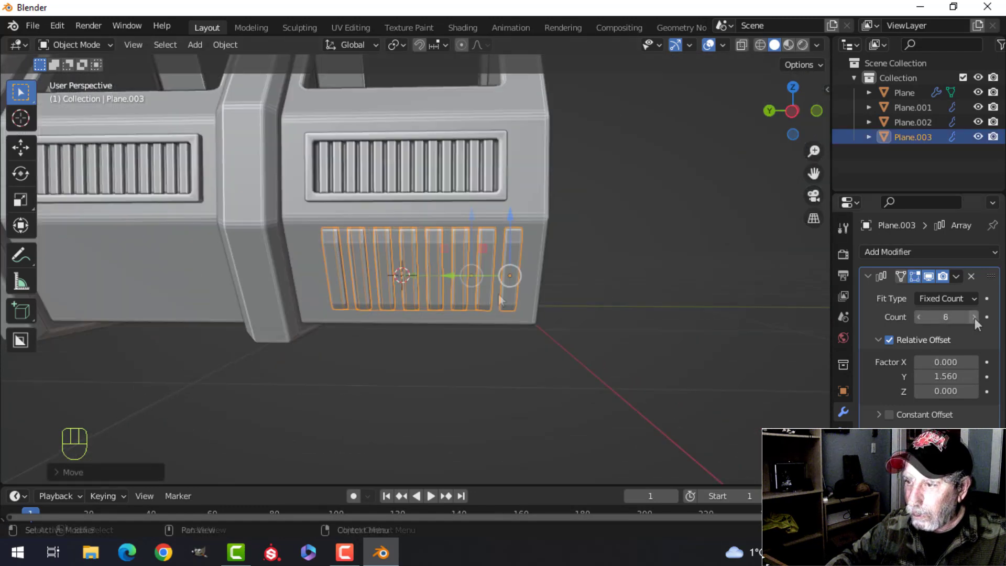
scroll(472, 302, "down", 1)
left_click_drag(432, 272, 418, 269)
scroll(149, 285, "down", 1)
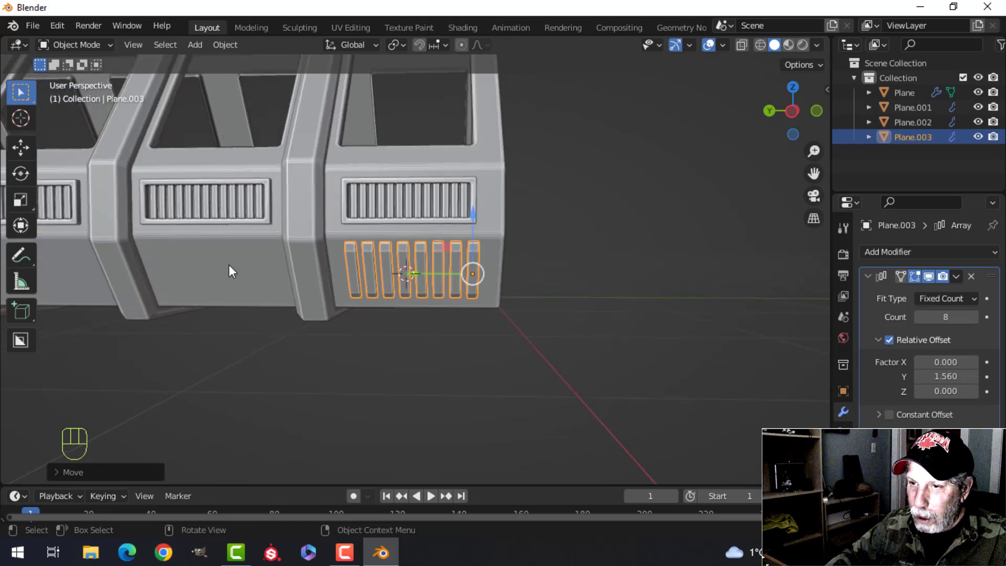
Select the bar's whole mesh and correct its normals so they face outward.
key("alt+a")
left_click(419, 278)
key("Tab")
key("ctrl+KP_3")
key("a")
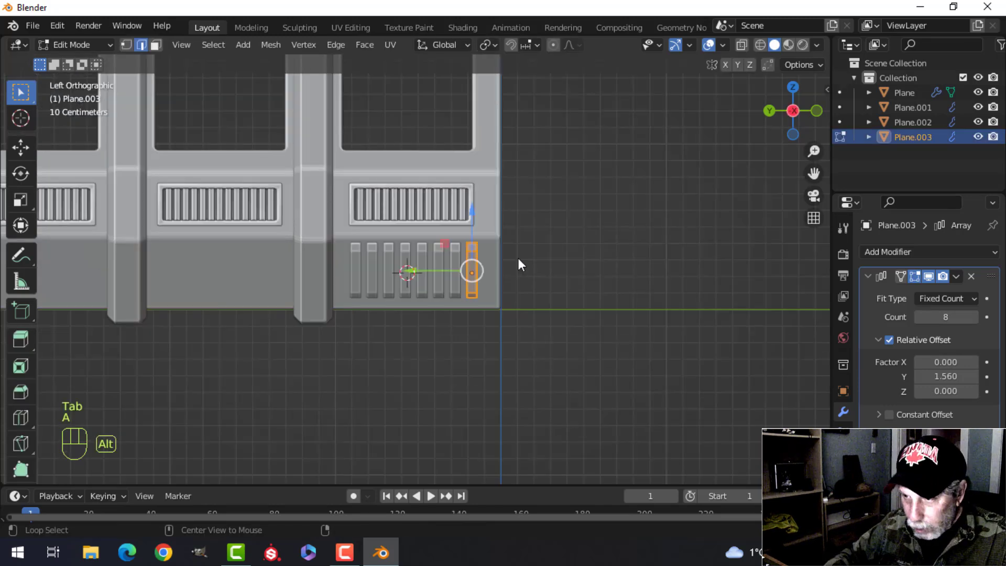
key("alt+n")
left_click(510, 273)
key("Tab")
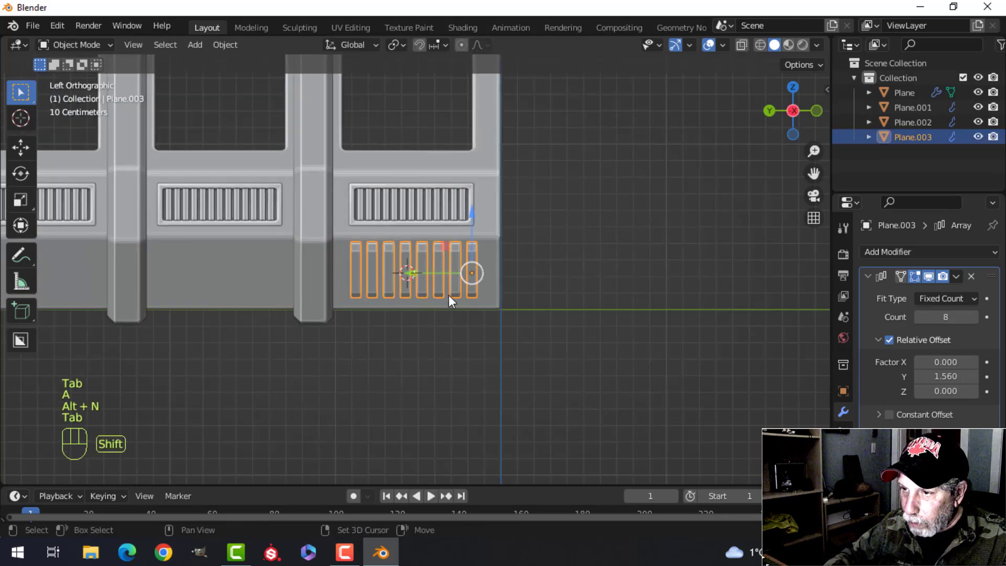
Apply the Array modifier on the row of lower side bars.
middle_click_drag(443, 295, 519, 286, "shift")
key("Tab")
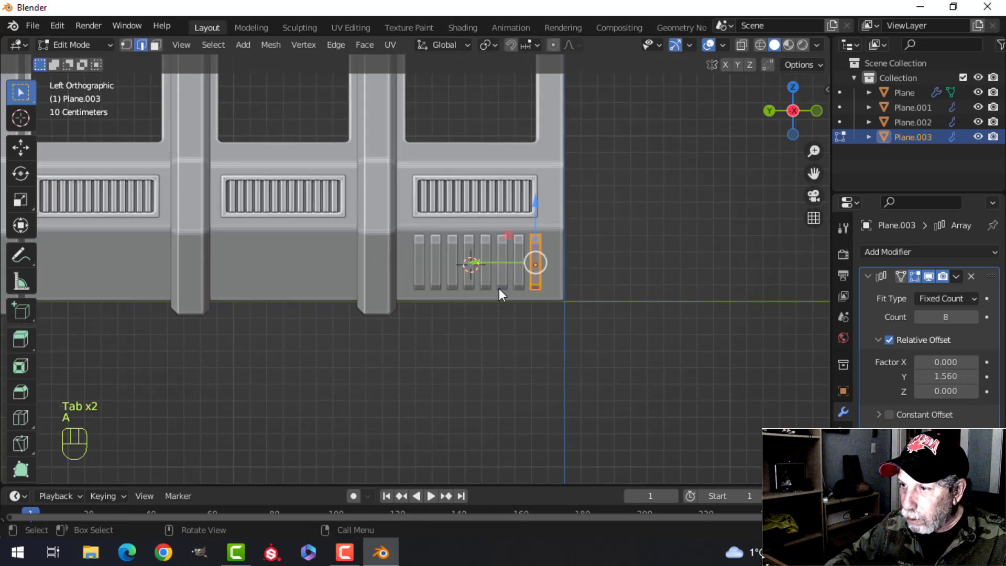
key("Tab")
left_click(954, 279)
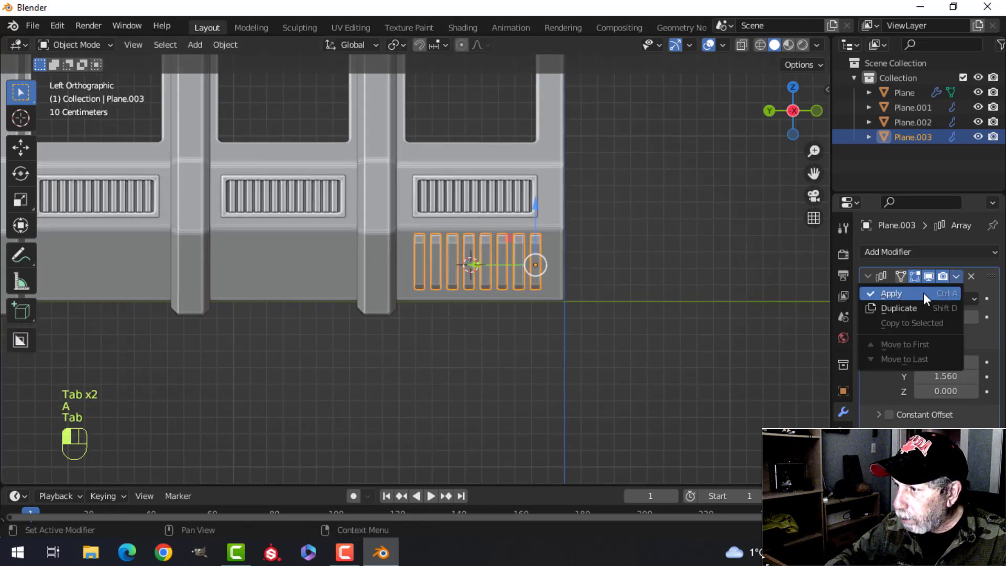
left_click(924, 292)
Duplicate the eight bars and move the copy about 1.16 m along Y into the second bay.
key("Tab")
scroll(560, 304, "down", 1)
middle_click_drag(527, 315, 614, 330, "shift")
key("shift+d")
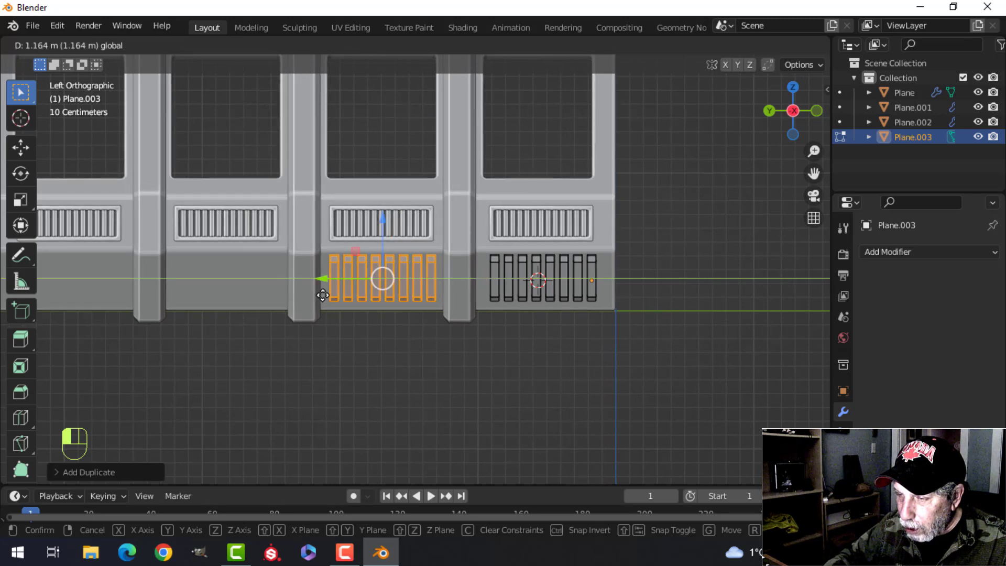
left_click(322, 295)
Duplicate the bar set twice more along Y, placing the copies beneath the vent panels of the third and fourth bays.
middle_click_drag(418, 344, 511, 342, "shift")
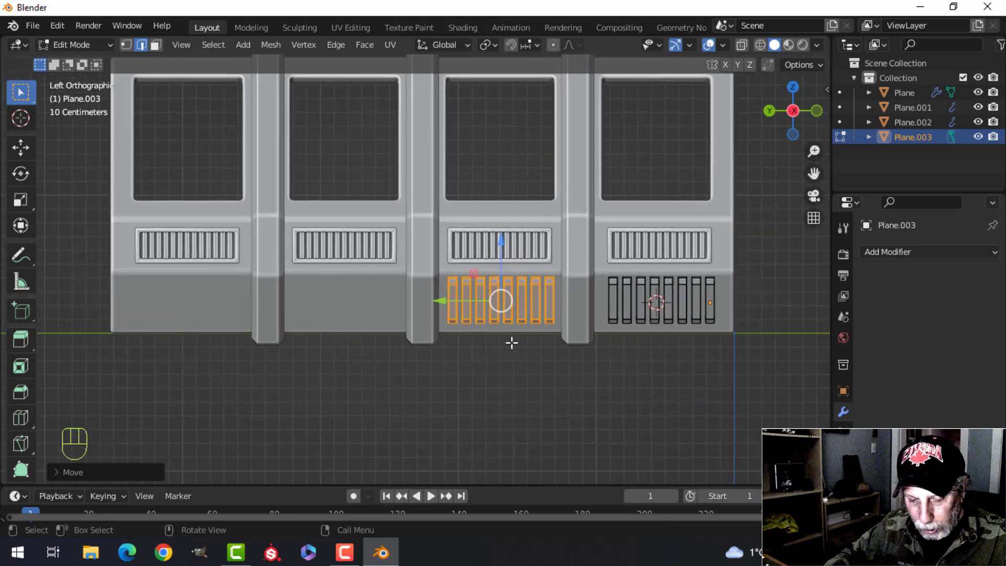
key("shift+d")
key("shift+d")
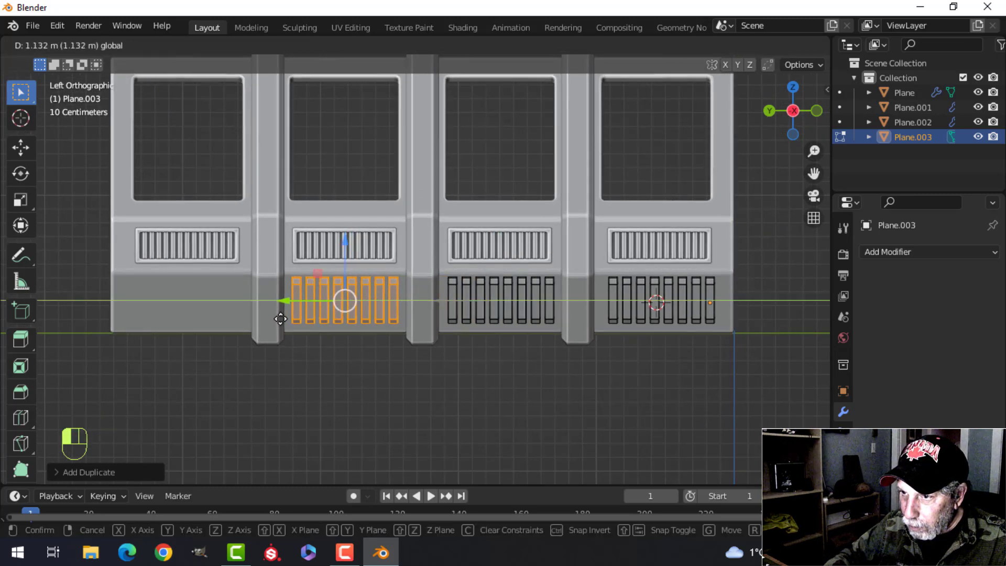
left_click(280, 318)
middle_click_drag(281, 318, 453, 344, "shift")
key("shift+d")
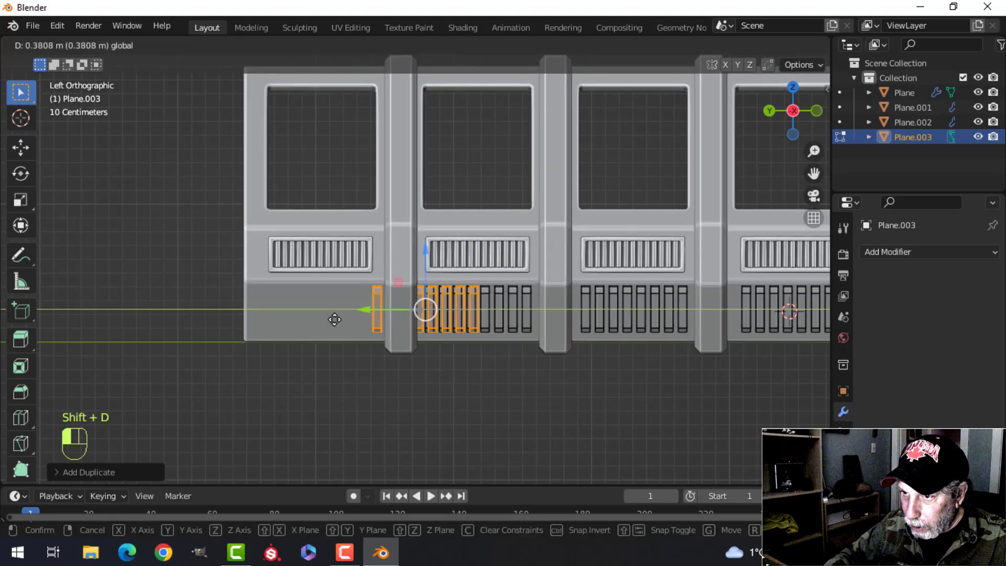
left_click(241, 320)
Select all the bars, switch the transform orientation to Normal and nudge them slightly along their normal axes.
key("a")
scroll(595, 337, "down", 1)
middle_click_drag(595, 337, 488, 91)
left_click(448, 48)
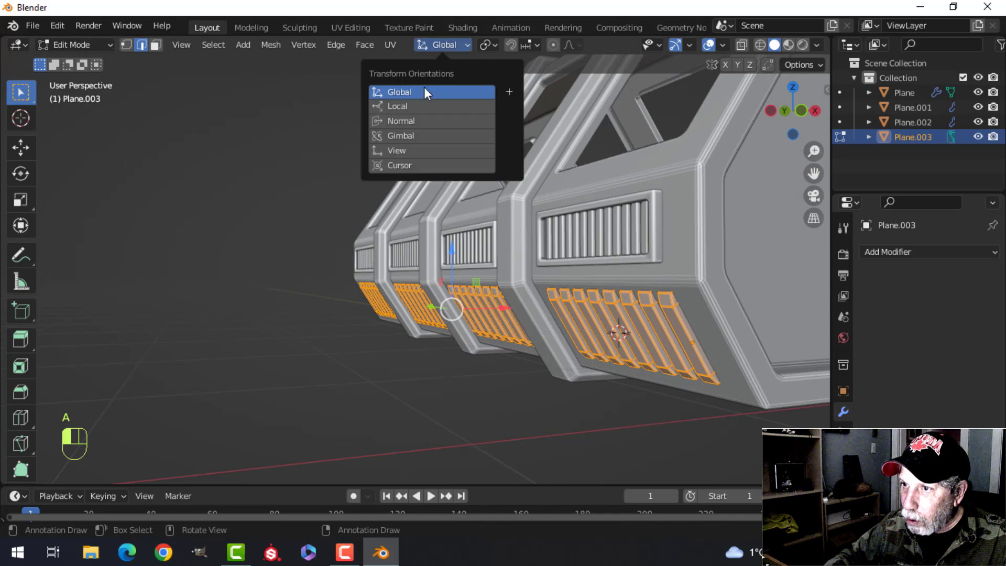
left_click(412, 120)
middle_click_drag(544, 193, 389, 236, "shift")
left_click_drag(334, 222, 333, 228)
key("Tab")
scroll(366, 251, "down", 4)
key("alt+a")
Turn on the Face Orientation overlay and correct the main body's normals so all its outer faces point outward.
middle_click_drag(369, 256, 477, 231)
scroll(533, 261, "up", 3)
middle_click_drag(476, 231, 467, 283, "shift")
scroll(465, 269, "down", 4)
left_click(722, 46)
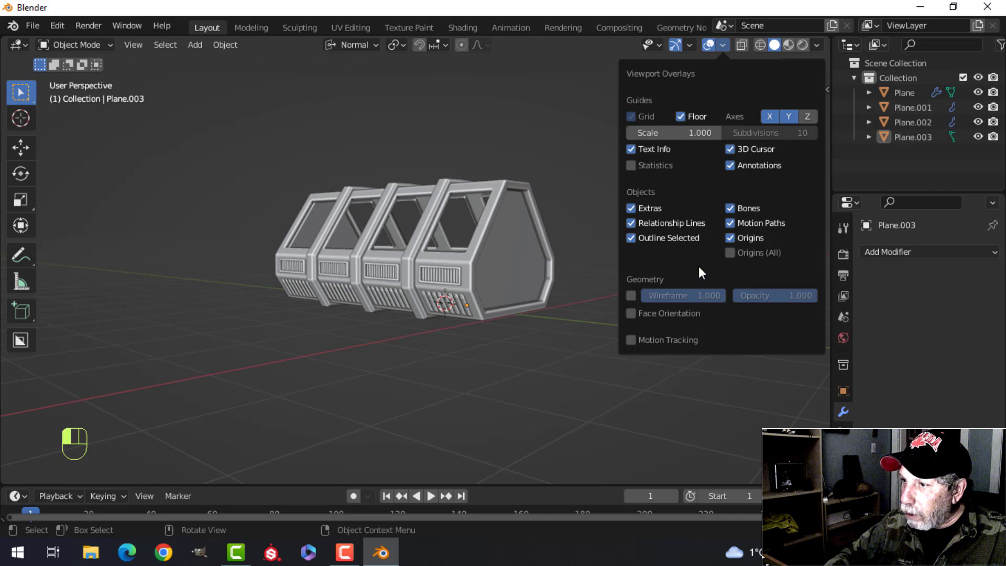
left_click(690, 311)
left_click(486, 224)
key("Tab")
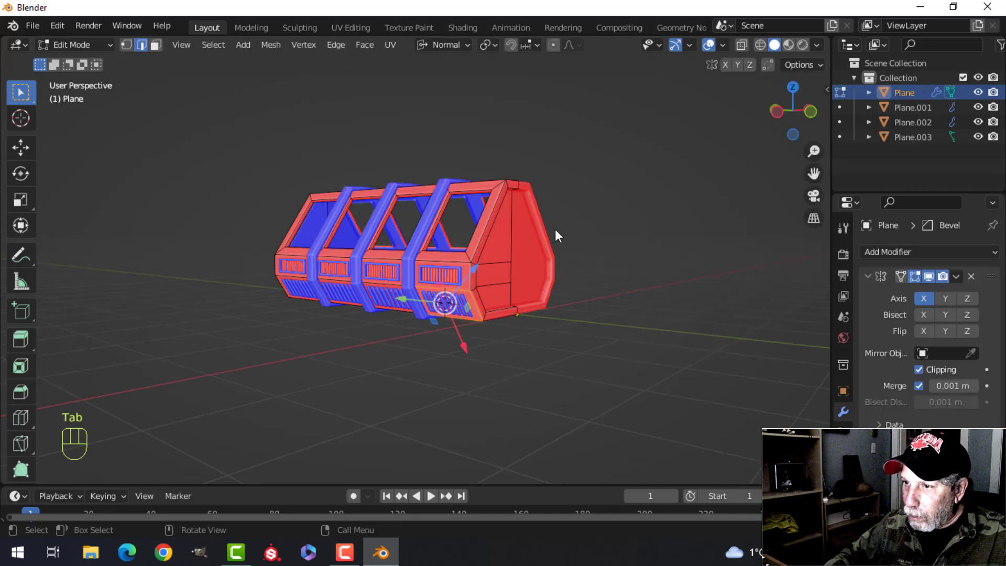
key("a")
key("alt+n")
left_click(556, 230)
key("Tab")
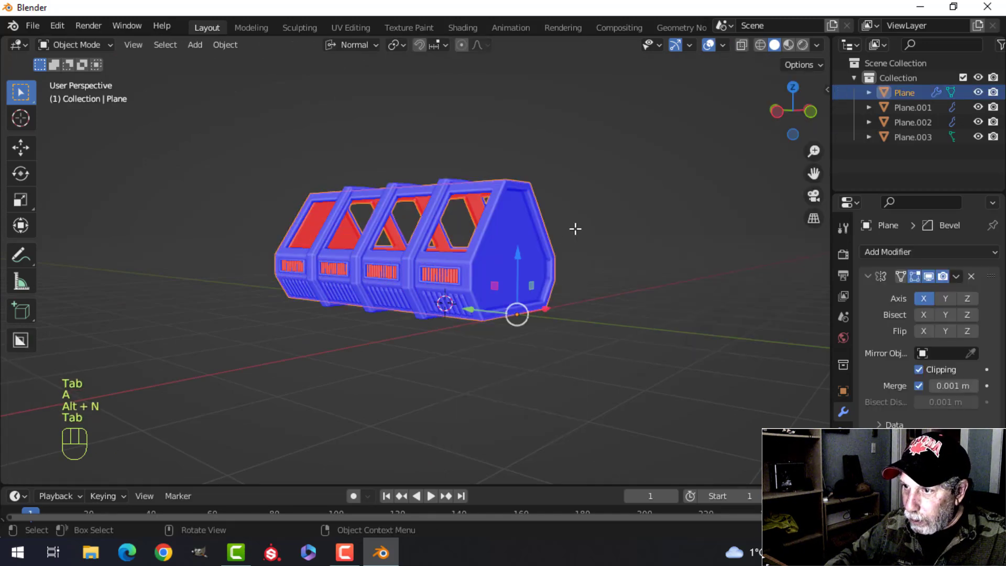
Select the vent panels' whole mesh and correct its normals so the slats and frames face outward.
key("alt+a")
scroll(511, 283, "up", 4)
left_click(534, 284)
key("Tab")
key("a")
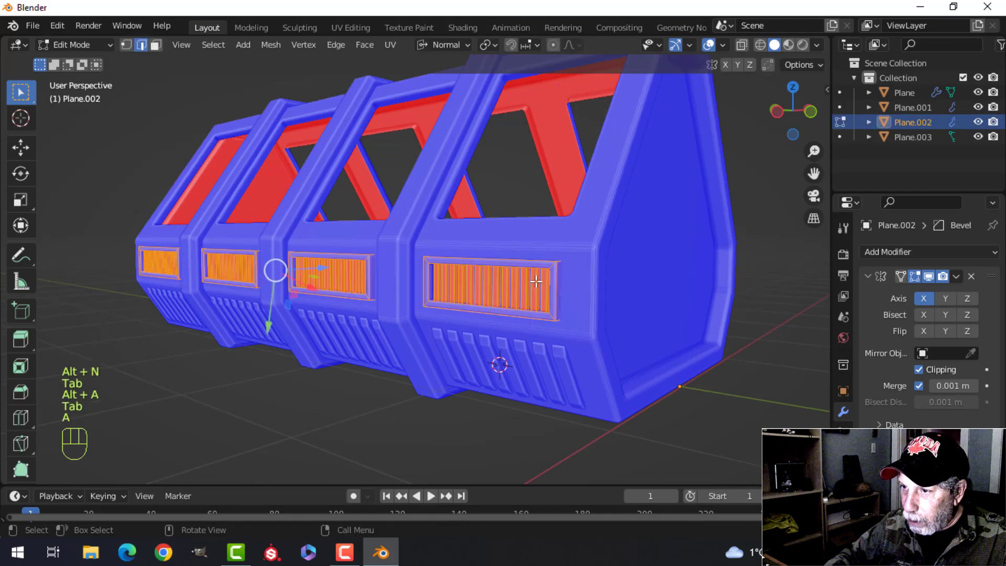
key("alt+n")
left_click(534, 278)
key("Tab")
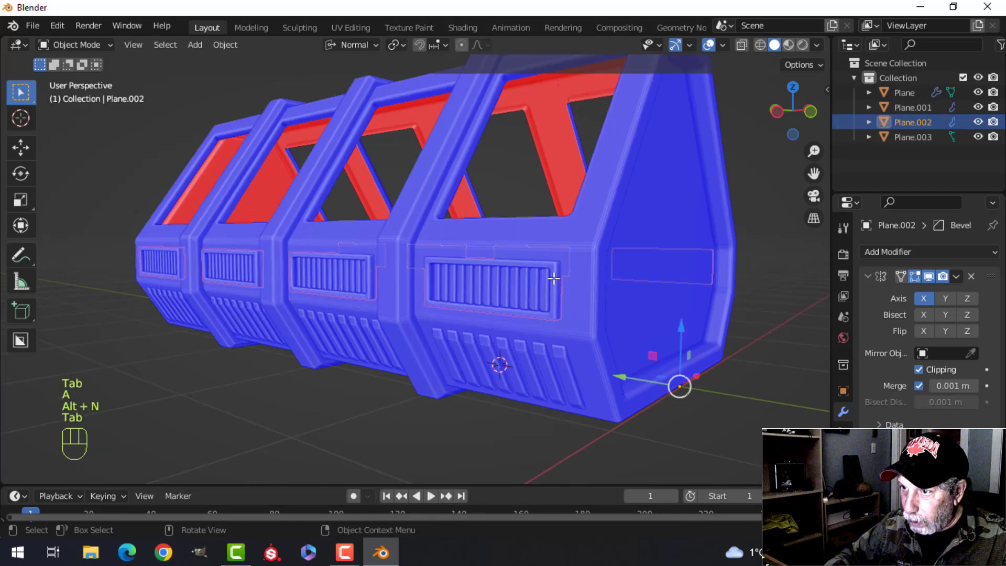
Turn off the Face Orientation overlay and set the transform orientation back to Global.
key("alt+a")
scroll(535, 265, "down", 5)
left_click(723, 46)
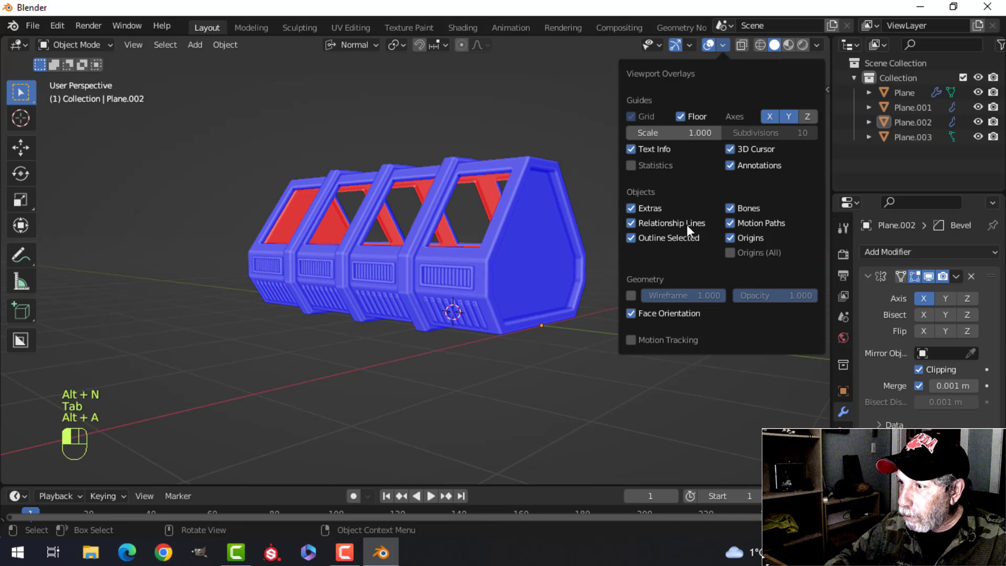
left_click(673, 313)
left_click(369, 45)
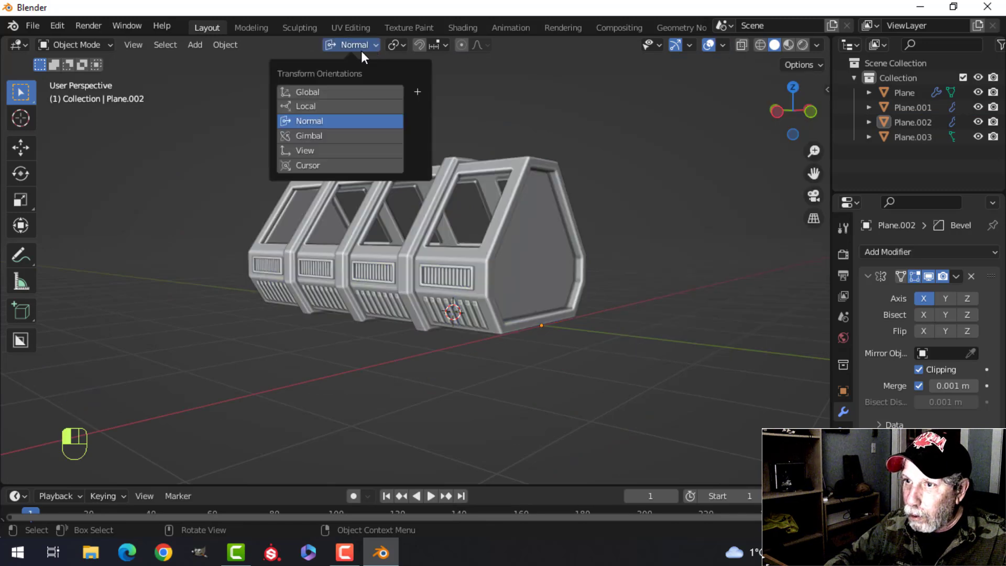
left_click(326, 92)
Snap the 3D cursor to the main body's top centre edge on the end segment.
middle_click_drag(640, 238, 608, 260)
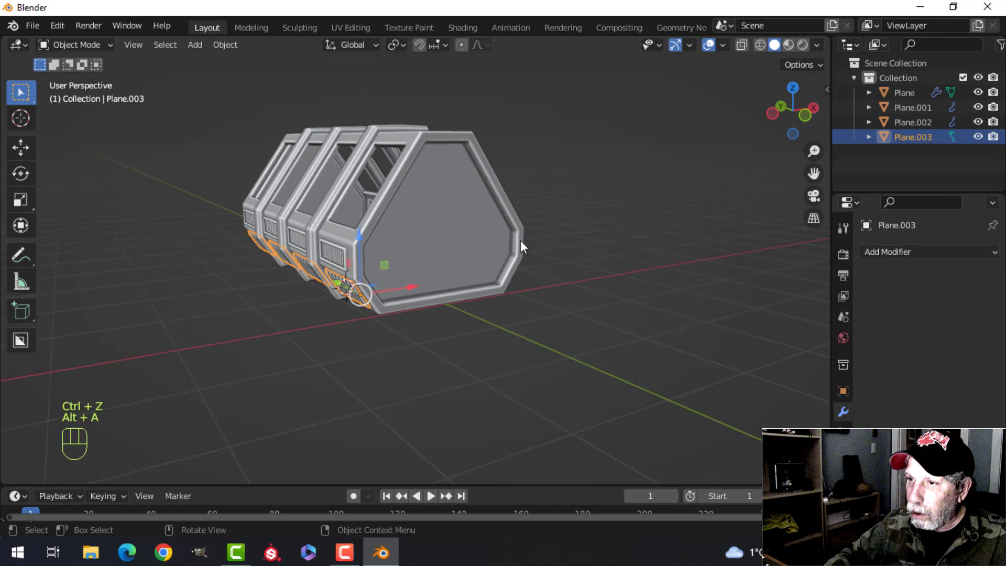
middle_click_drag(520, 240, 392, 259)
left_click(367, 241)
key("Tab")
scroll(362, 265, "up", 3)
key("alt+a")
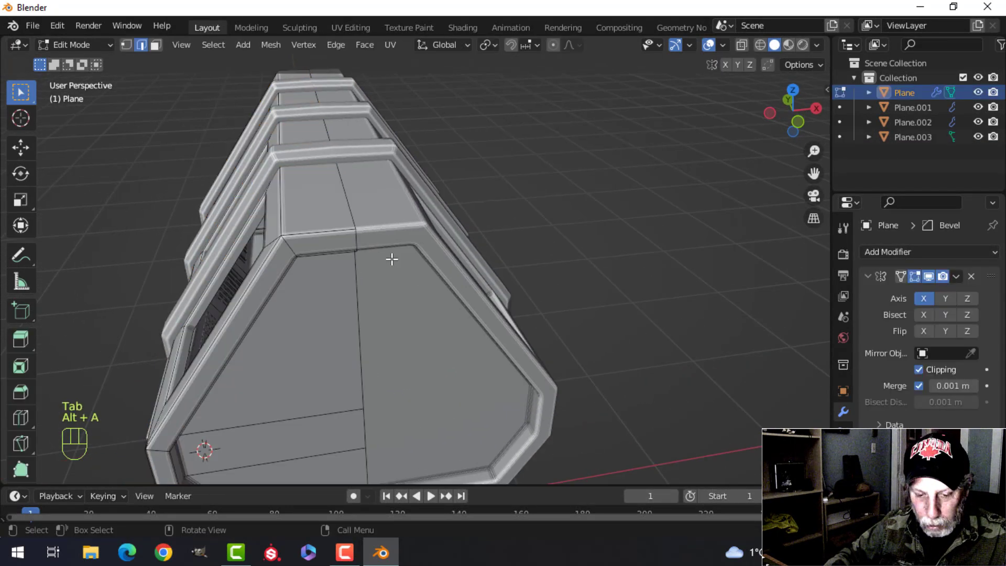
key("shift+s")
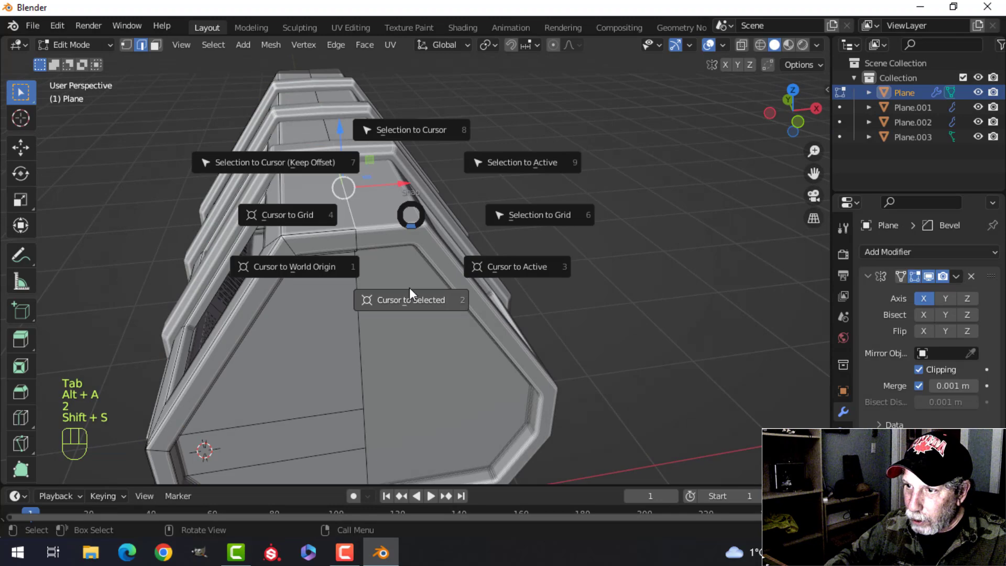
left_click(406, 304)
key("Tab")
scroll(435, 294, "down", 4)
key("alt+a")
middle_click_drag(393, 298, 474, 280)
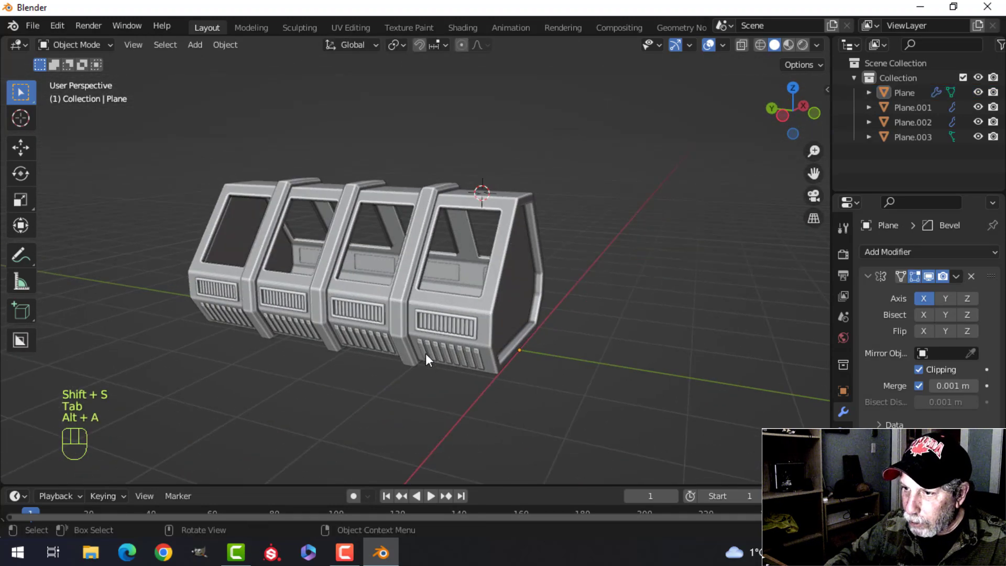
Set the lower side bars' origin to the 3D cursor and add a Mirror modifier to them.
left_click(426, 355)
left_click(225, 44)
mouse_move(284, 77)
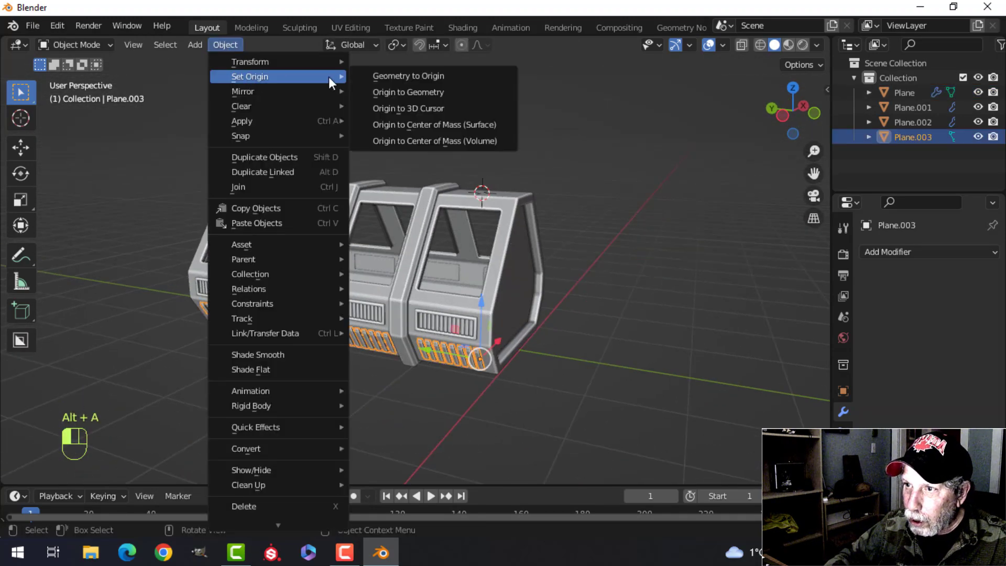
left_click(401, 110)
left_click(877, 249)
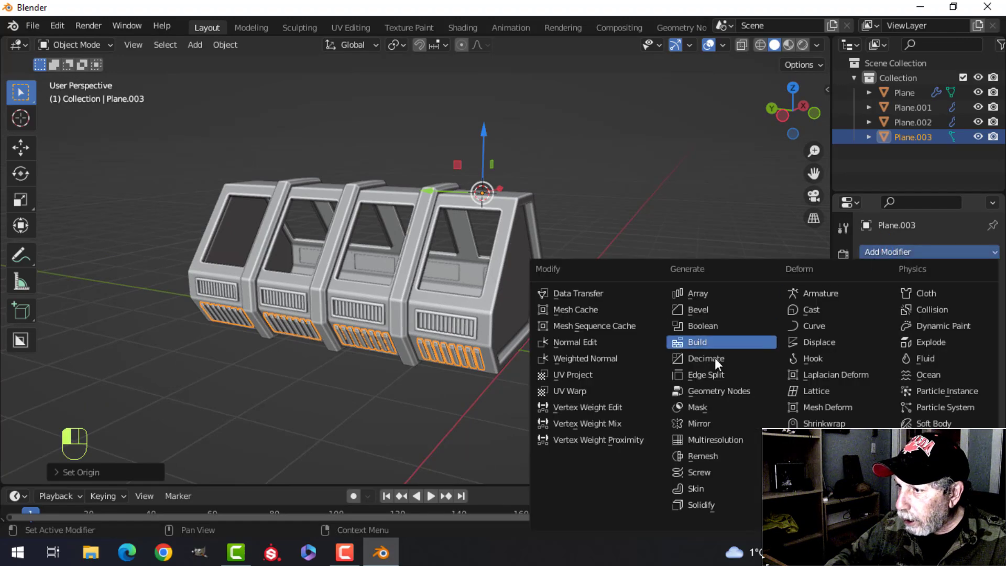
left_click(705, 417)
key("alt+a")
middle_click_drag(635, 249, 599, 285)
middle_click_drag(473, 270, 513, 241)
scroll(545, 252, "up", 3)
left_click(404, 149)
key("Tab")
middle_click_drag(464, 184, 432, 195)
key("alt+a")
middle_click_drag(292, 218, 352, 203, "shift")
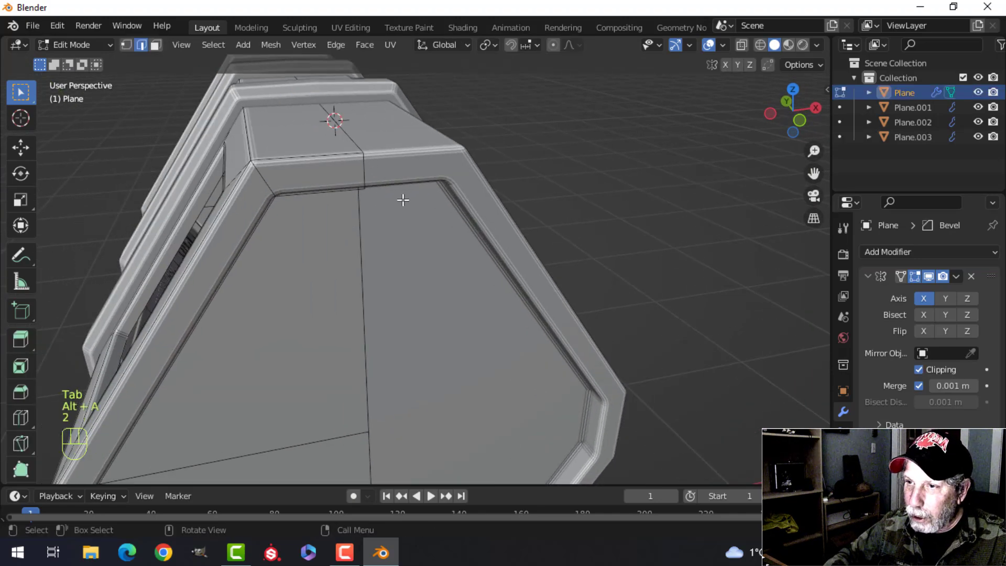
scroll(403, 200, "down", 3)
key("Tab")
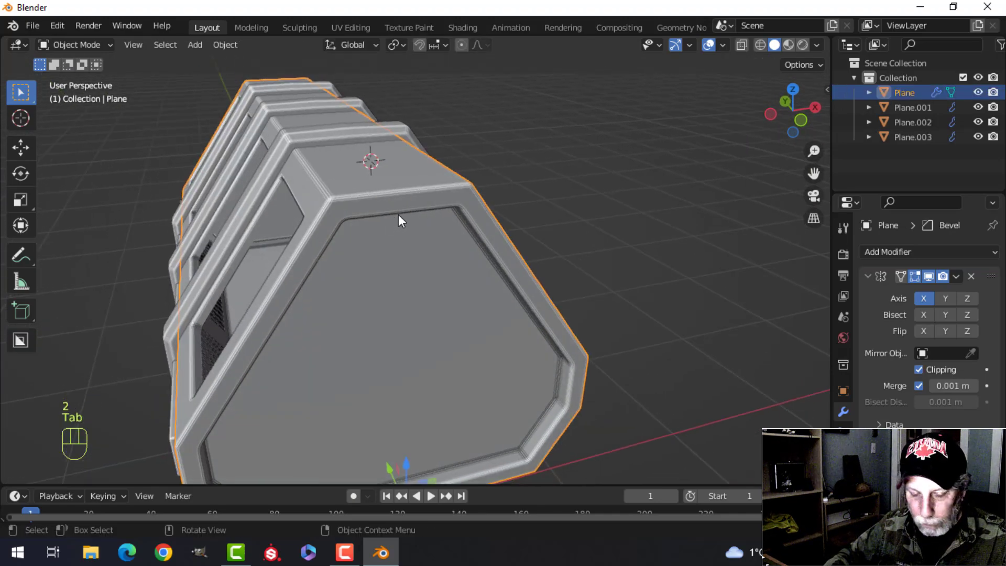
Add a plane at the 3D cursor, scale it down to about the roof's width and rotate it 90° about X.
key("shift+a")
left_click(461, 211)
scroll(560, 219, "down", 3)
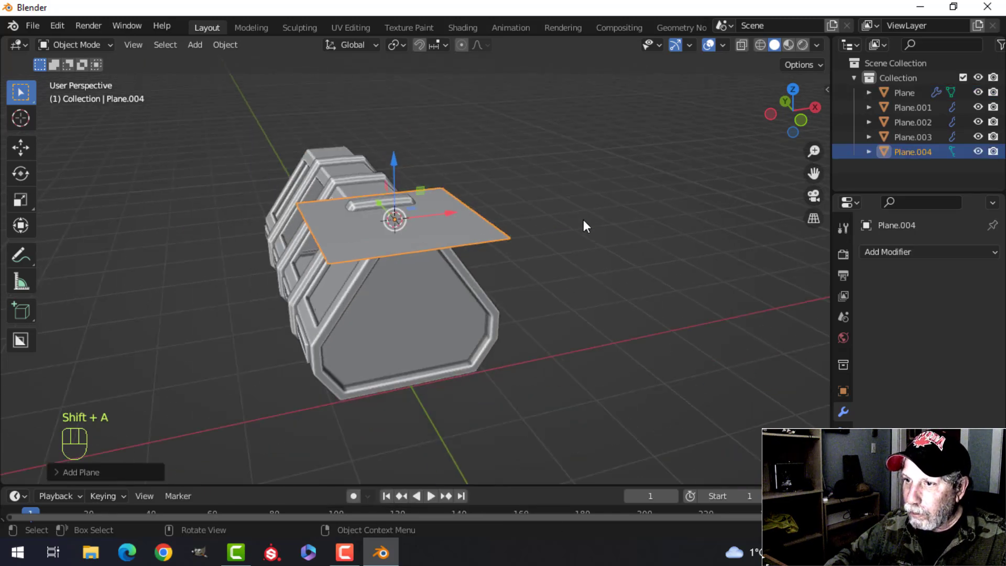
key("Tab")
key("s")
left_click(479, 223)
key("r")
key("x")
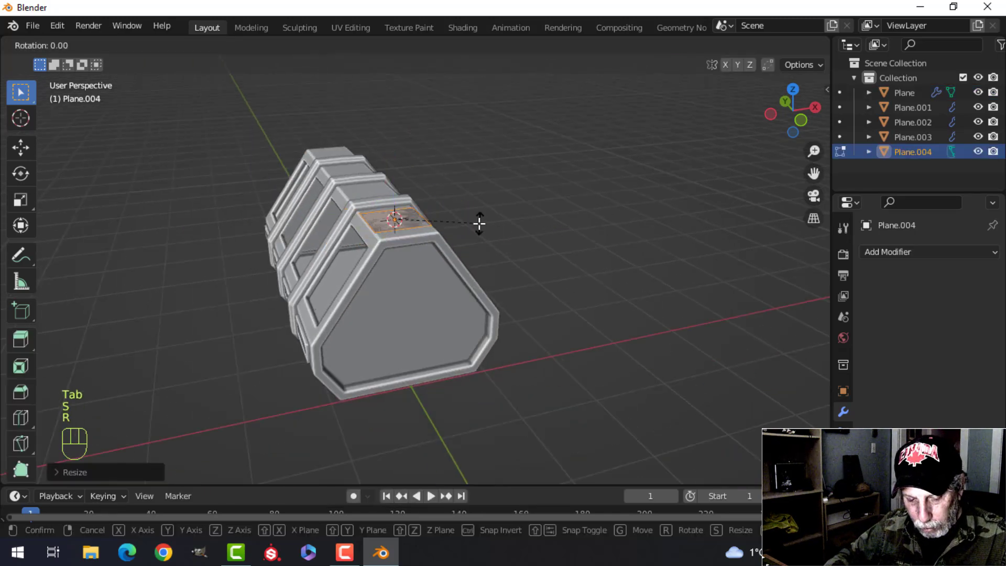
key("9")
key("0")
left_click(455, 233)
middle_click_drag(455, 233, 499, 226)
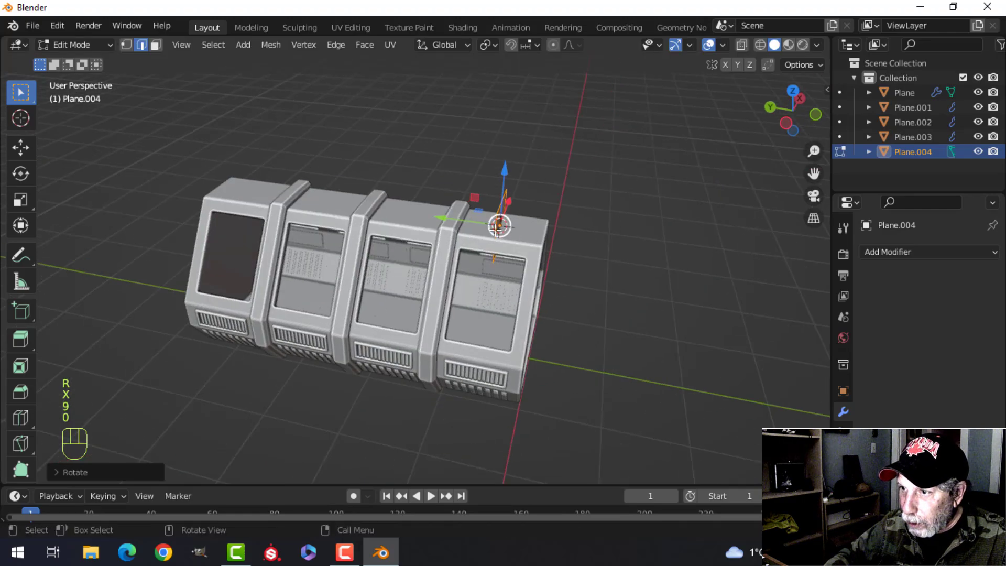
Move the plane out in front of the end cap, shrink it and lower it over the frame's upper strip.
key("g")
left_click(624, 236)
middle_click_drag(624, 236, 545, 229)
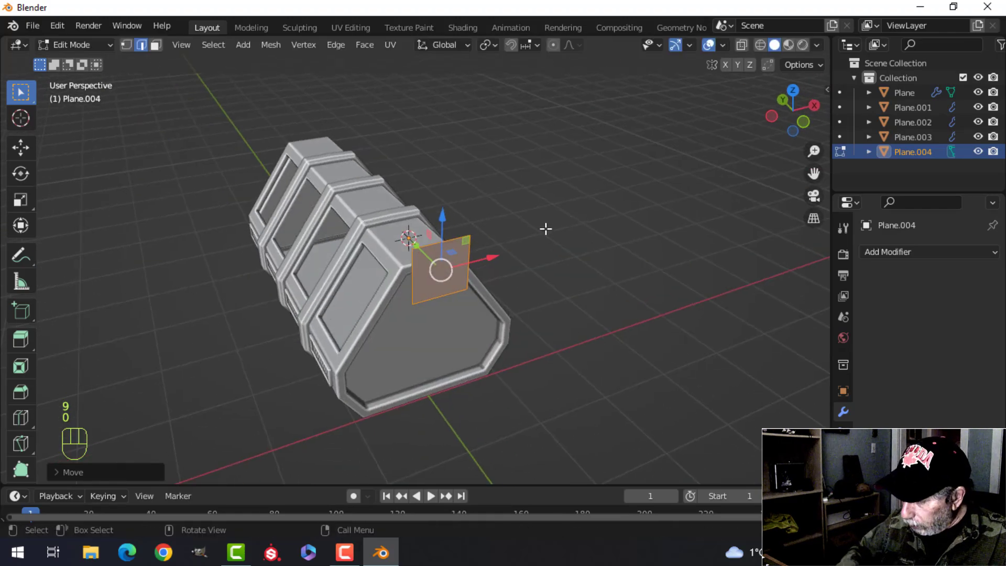
key("KP_1")
scroll(545, 229, "up", 5)
middle_click_drag(450, 167, 498, 286, "shift")
middle_click_drag(387, 218, 440, 287, "shift")
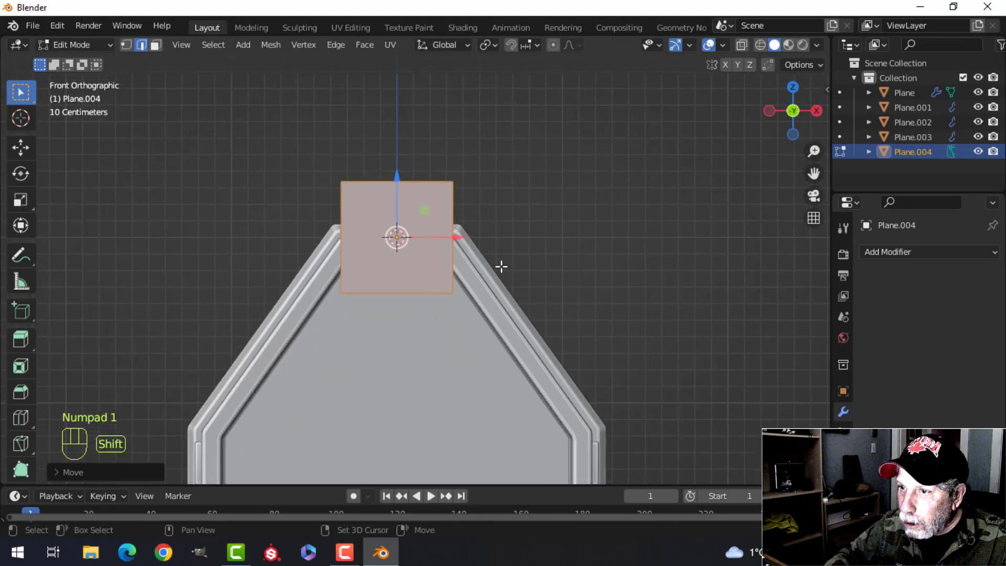
key("s")
left_click(488, 258)
scroll(445, 262, "up", 2)
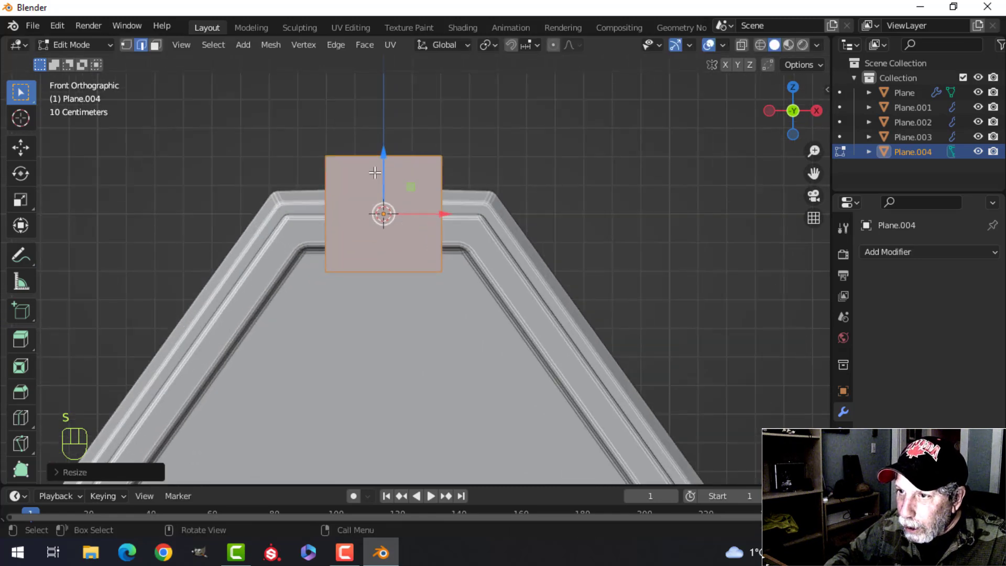
left_click_drag(386, 158, 385, 183)
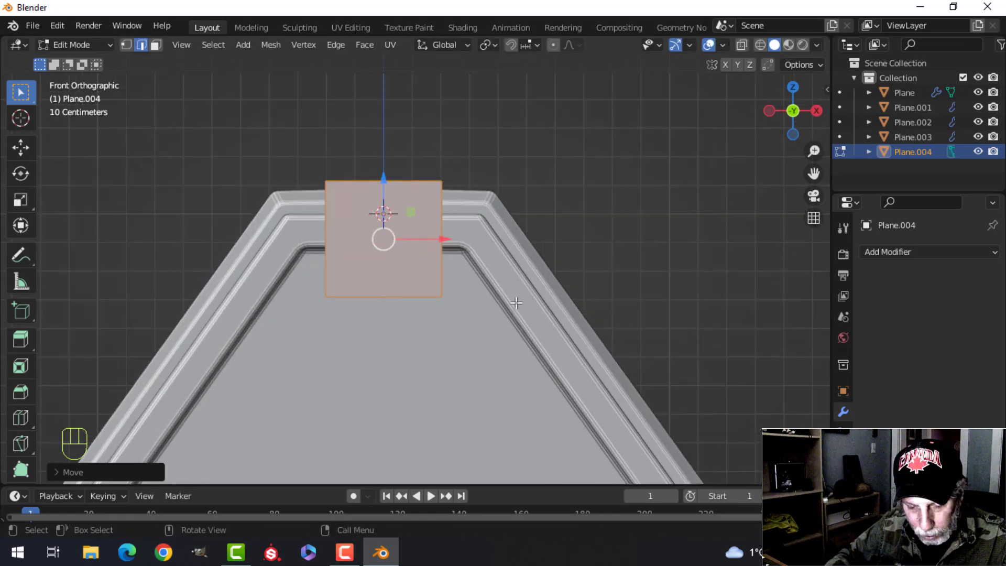
Flatten the plane along Z and resize it into a slim rectangle that fits within the end frame's upper strip.
key("s")
key("z")
left_click(391, 266)
middle_click_drag(391, 267, 494, 260)
scroll(557, 272, "down", 2)
left_click_drag(640, 253, 550, 219)
key("KP_1")
key("s")
left_click(429, 170)
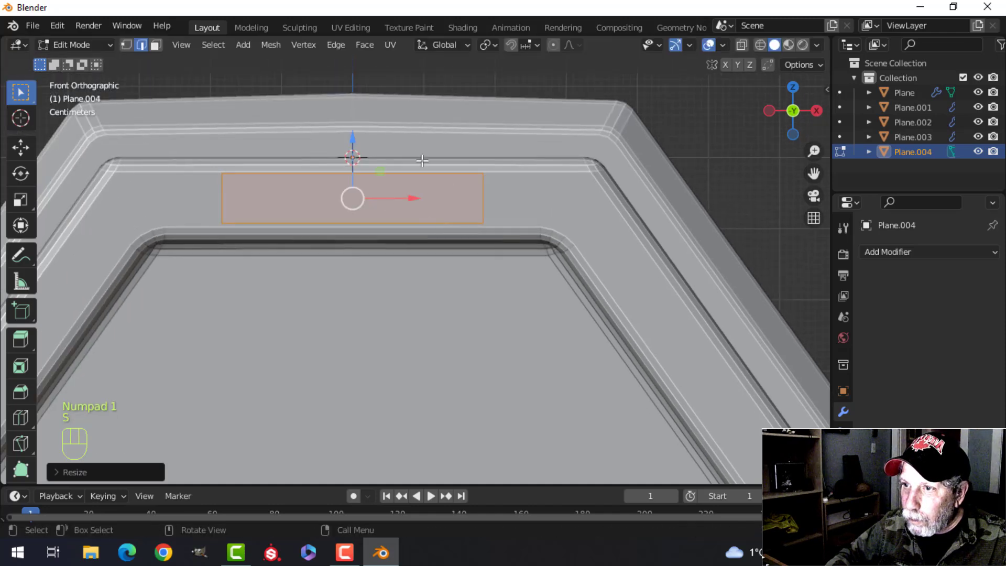
left_click_drag(351, 142, 352, 146)
Extrude the slim rectangle into a thin plate and delete the extruded face at its back.
middle_click_drag(352, 147, 493, 229)
key("e")
left_click(534, 245)
key("x")
left_click(501, 245)
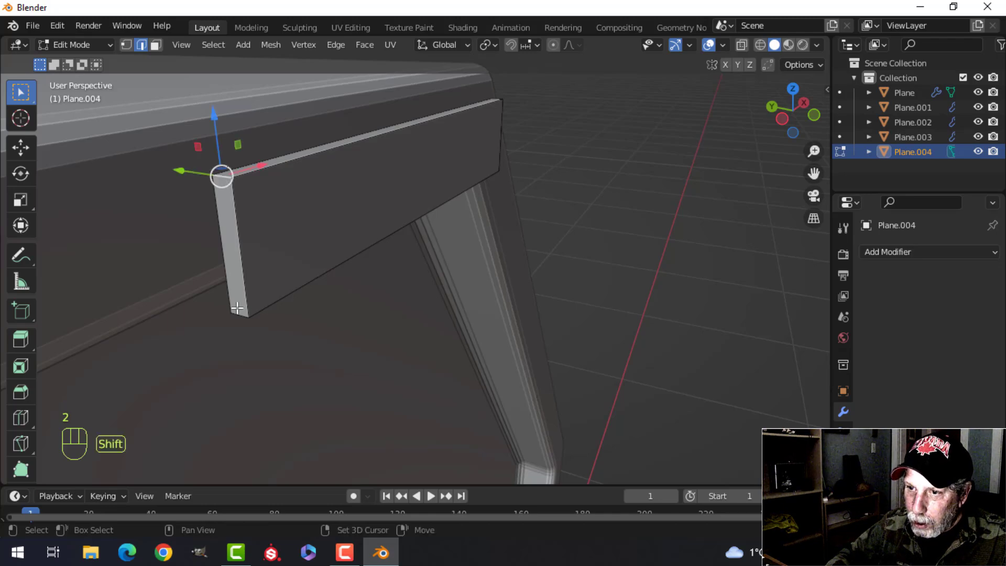
Bevel the plate's short corner edges to round its outline.
middle_click_drag(353, 287, 298, 226)
middle_click_drag(299, 226, 427, 259, "shift")
scroll(313, 233, "up", 2)
key("ctrl+b")
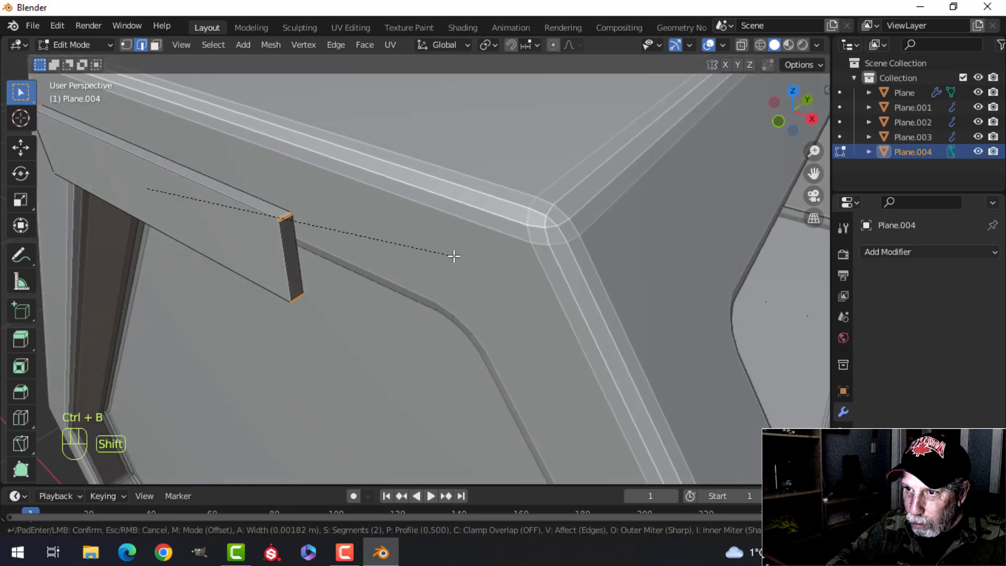
left_click(530, 259)
Bevel the plate's front perimeter edges narrowly with a single segment.
key("alt+a")
key("l")
middle_click_drag(333, 229, 379, 253)
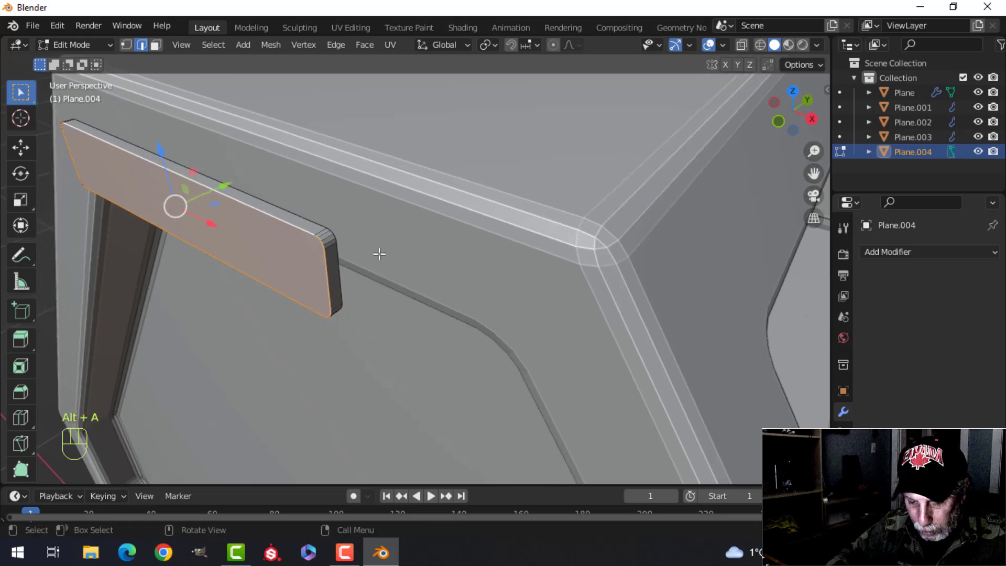
key("ctrl+b")
scroll(400, 251, "down", 2, "shift")
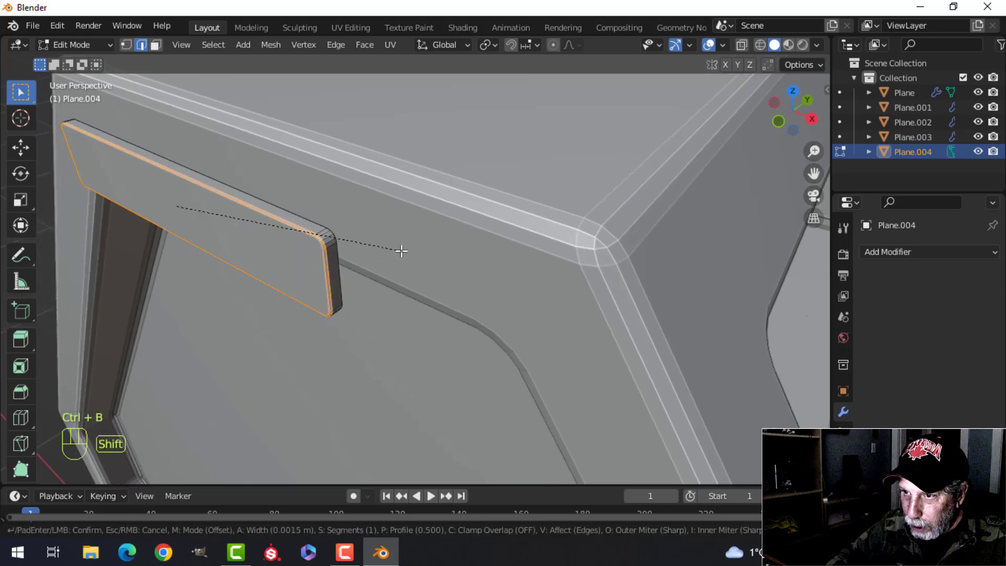
left_click(401, 248)
key("Tab")
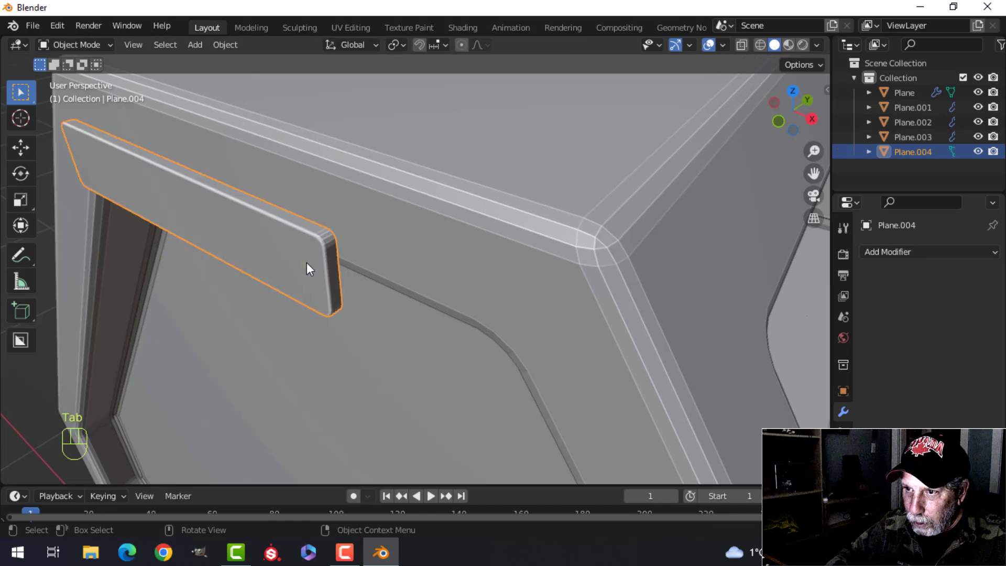
Move the whole plate back so it sits close against the end frame.
middle_click_drag(301, 258, 527, 286)
key("Tab")
key("a")
left_click_drag(466, 266, 382, 246)
key("Tab")
middle_click_drag(385, 247, 454, 257)
key("alt+a")
middle_click_drag(516, 266, 382, 259)
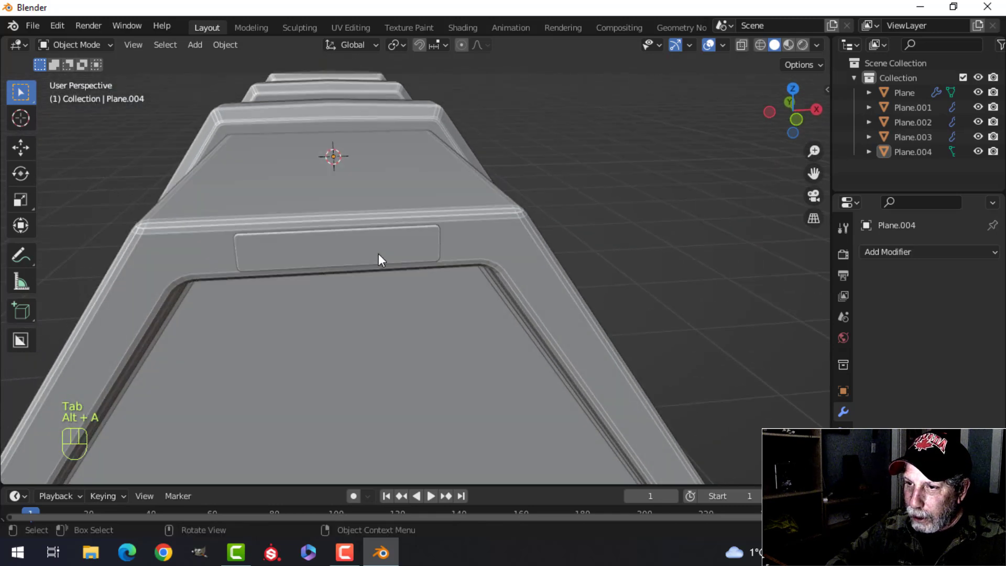
Shorten the plate by moving both of its ends inward along X in the front wireframe view.
left_click(382, 257)
key("KP_1")
key("Tab")
key("alt+a")
key("z")
left_click(346, 240)
key("b")
left_click_drag(171, 155, 251, 261)
left_click_drag(278, 221, 310, 221)
key("alt+a")
key("b")
left_click_drag(395, 159, 469, 269)
left_click_drag(491, 221, 454, 220)
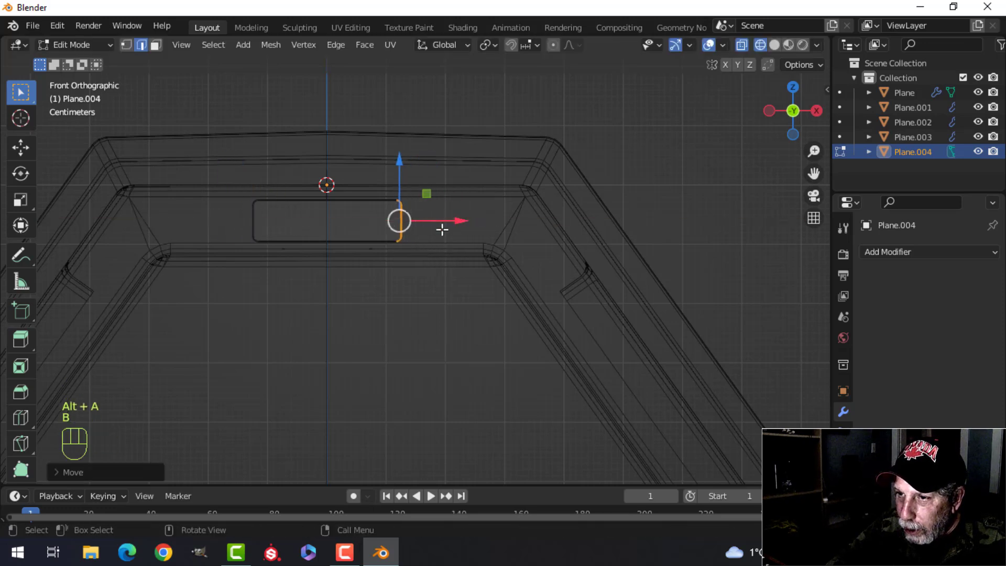
Nudge the whole plate along X to centre it on the frame and return to solid shading.
key("a")
left_click_drag(385, 222, 383, 221)
key("z")
left_click(552, 225)
key("Tab")
key("alt+a")
middle_click_drag(440, 238, 378, 246)
Select the plate's whole mesh and snap the 3D cursor to its centre.
key("Tab")
key("a")
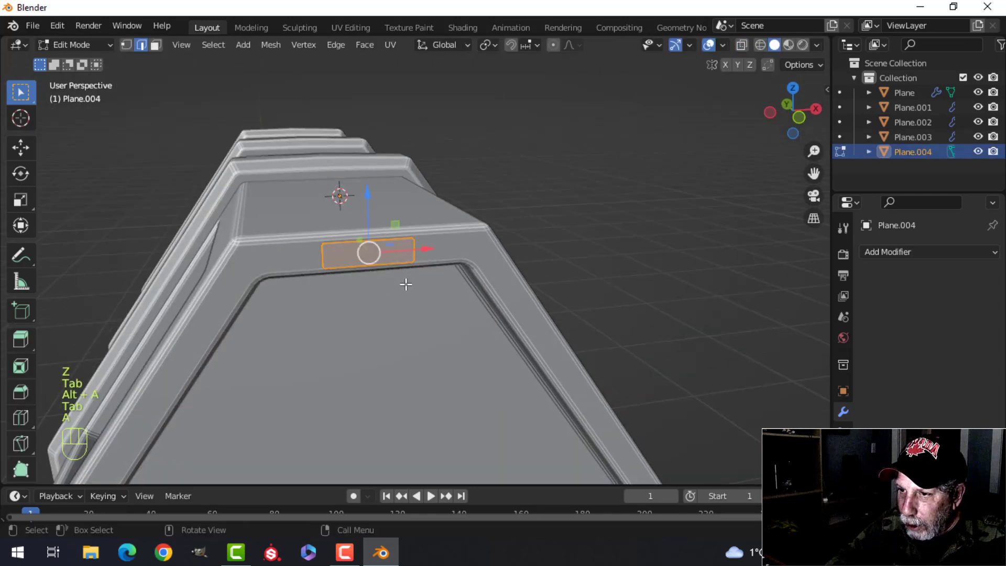
scroll(449, 272, "up", 2)
key("shift+s")
left_click(461, 357)
key("Tab")
middle_click_drag(427, 284, 421, 270)
key("alt+a")
Add a cylinder with 18 vertices at the 3D cursor.
key("shift+a")
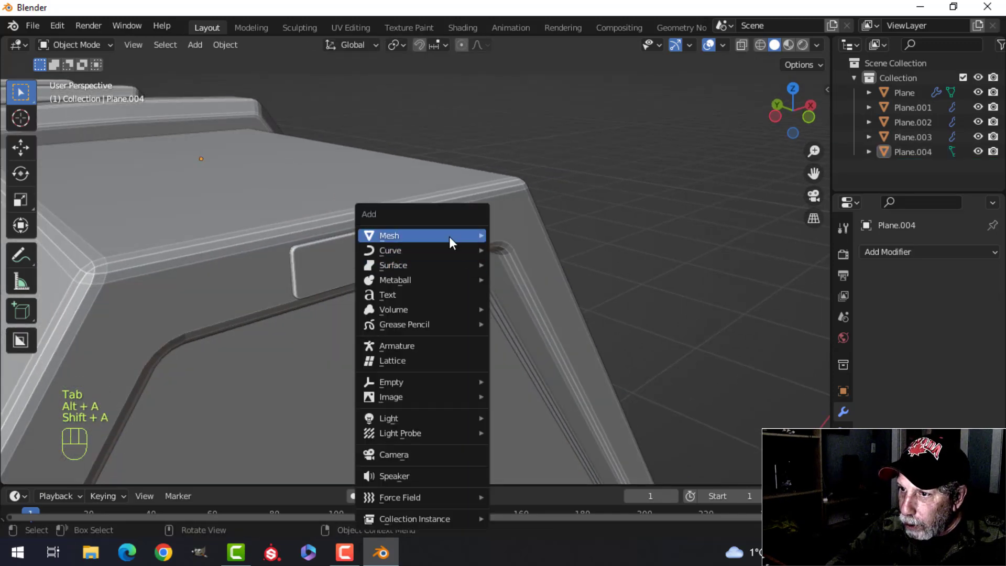
mouse_move(449, 237)
left_click(533, 306)
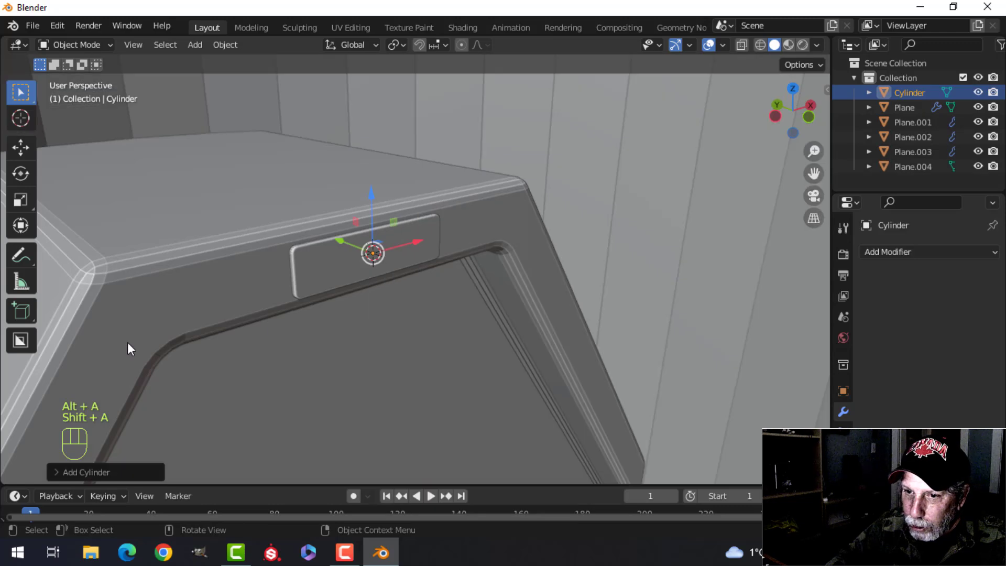
left_click(94, 471)
left_click(168, 294)
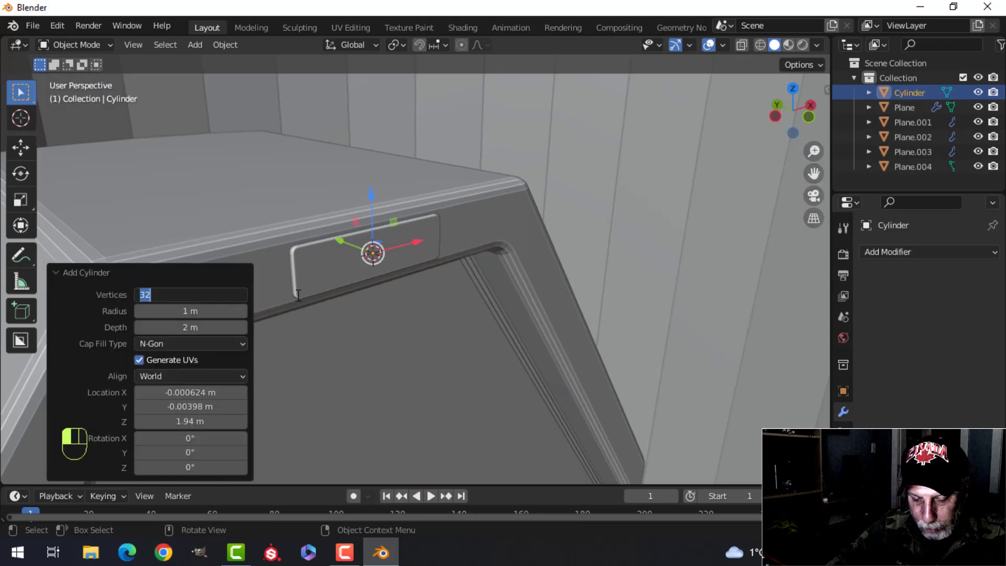
type("12")
key("Return")
scroll(534, 275, "down", 4)
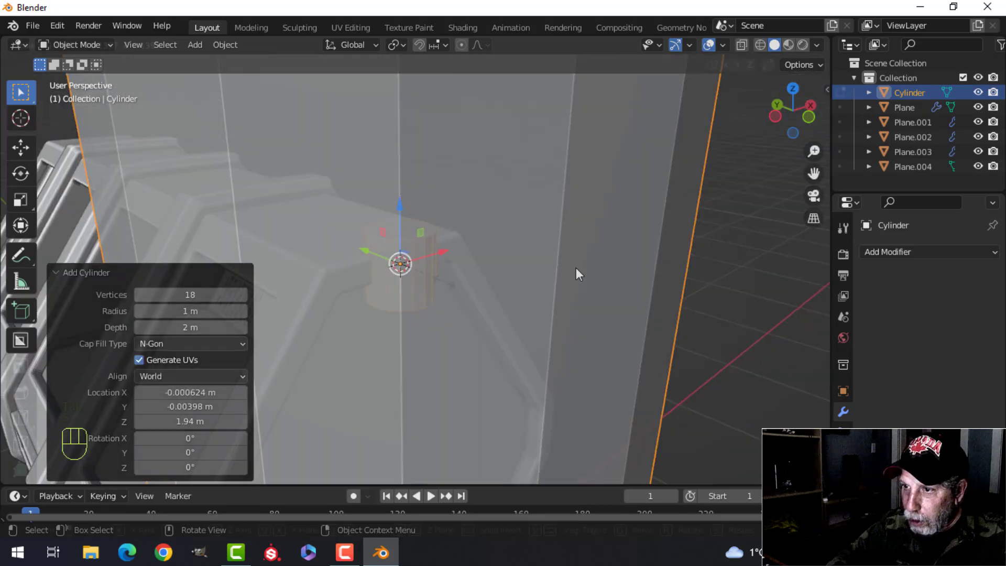
Scale the cylinder's mesh down to roughly the plate's size and rotate it 90° about Y.
key("Tab")
key("s")
left_click(408, 285)
scroll(419, 276, "up", 5)
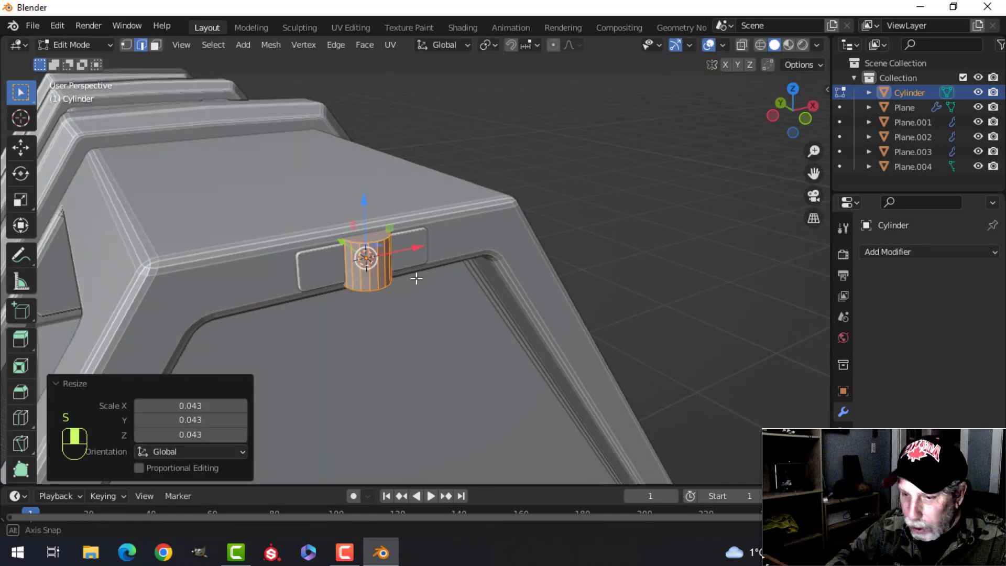
type("ry90")
left_click(419, 276)
Shrink the cylinder within the plate's height and stretch it along X to almost the plate's length.
key("s")
left_click(440, 272)
middle_click_drag(440, 271, 436, 261)
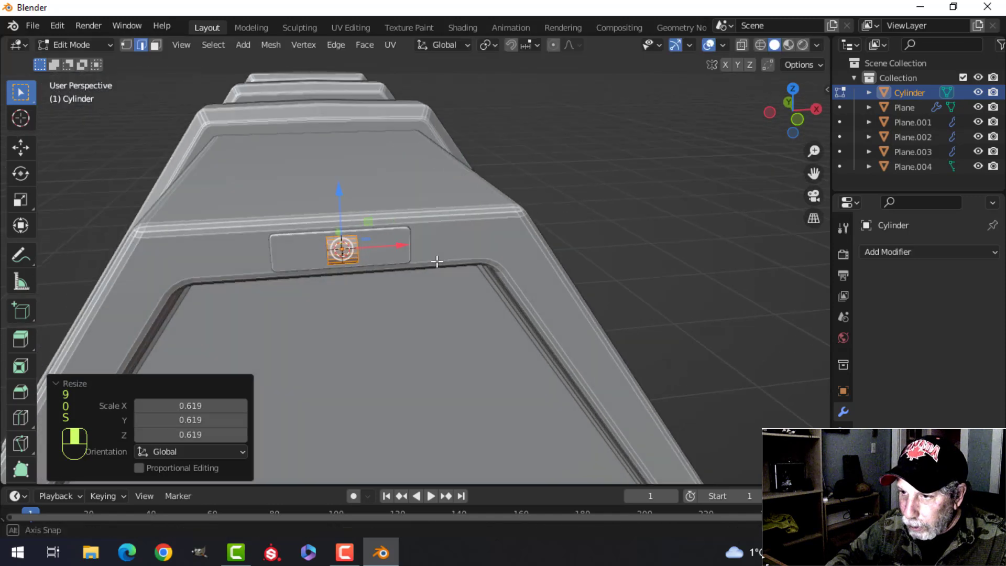
key("s")
key("x")
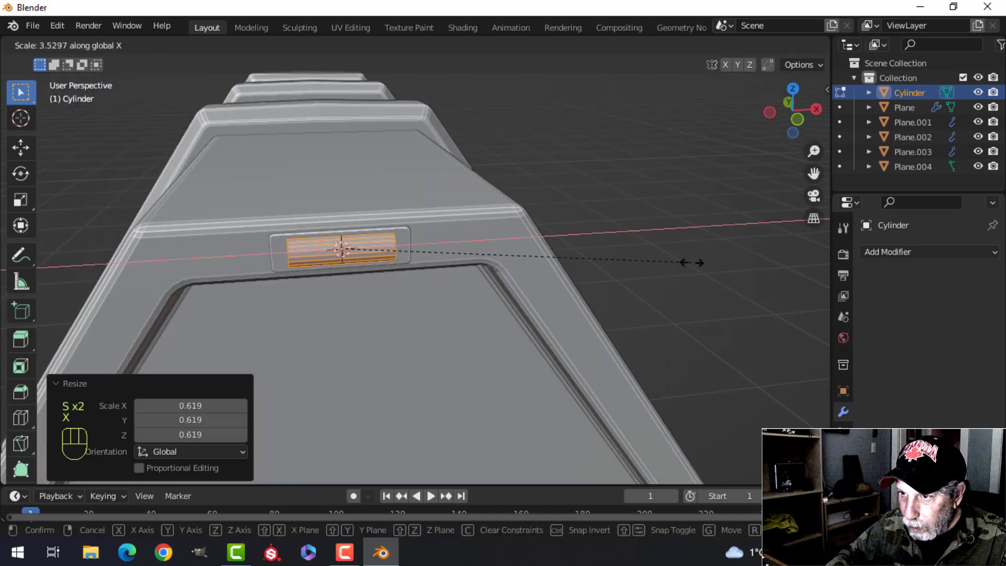
left_click(711, 260)
Move the cylinder along Y clear of the plate in top view and switch to wireframe shading.
middle_click_drag(286, 245, 460, 237)
key("KP_7")
middle_click_drag(353, 280, 377, 242, "shift")
left_click_drag(338, 228, 339, 269)
middle_click_drag(406, 295, 491, 249, "shift")
key("z")
left_click(489, 262)
Delete the cylinder's vertices on the side facing the plate, leaving a half-round shell.
scroll(495, 268, "up", 2)
key("1")
key("alt+a")
key("b")
left_click_drag(269, 214, 547, 268)
key("x")
left_click(517, 270)
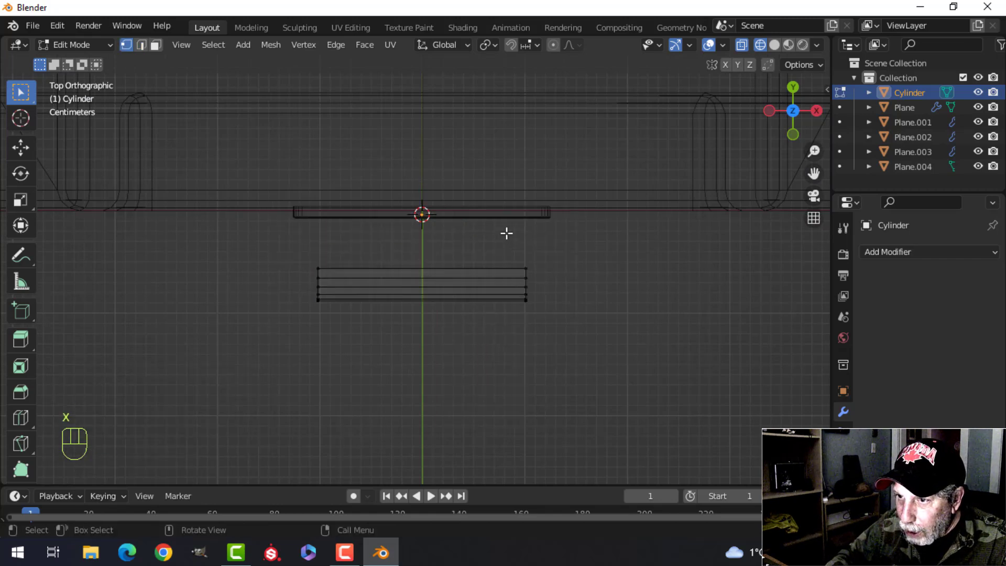
Fill one open half-round end of the shell with a face.
key("a")
middle_click_drag(380, 307, 466, 274)
key("alt+a")
key("2")
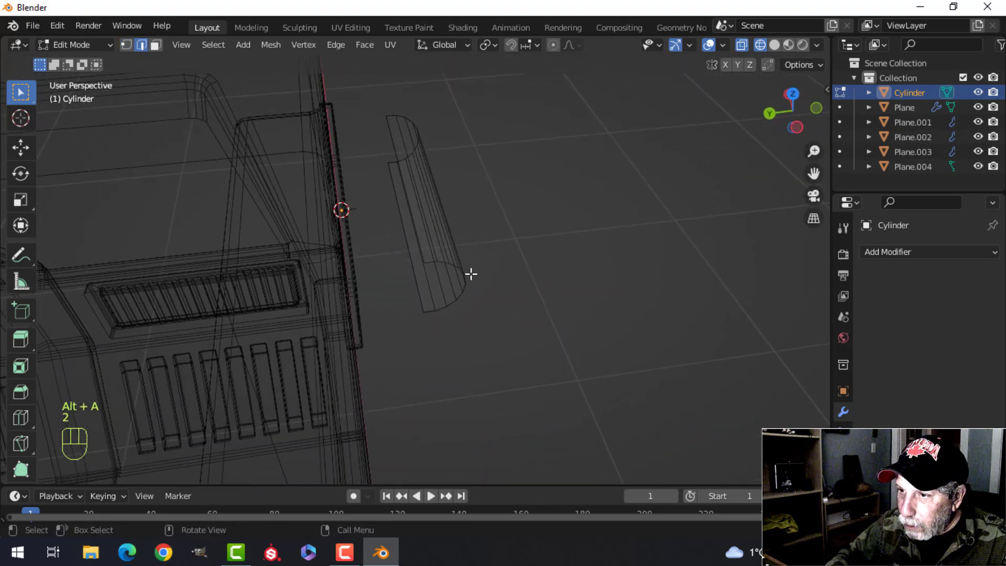
scroll(466, 274, "up", 2)
key("f")
key("g")
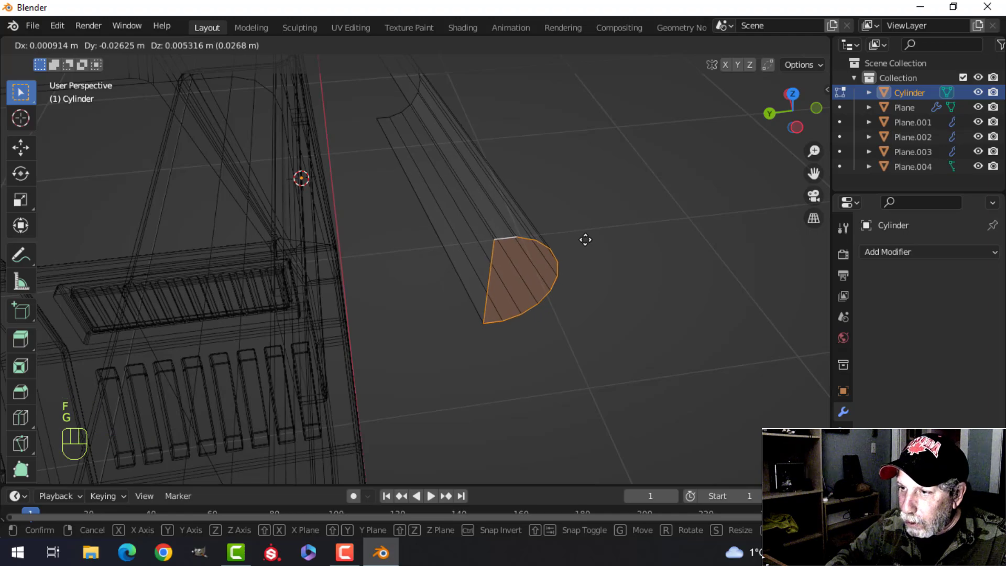
key("Escape")
middle_click_drag(584, 240, 430, 264)
key("alt+a")
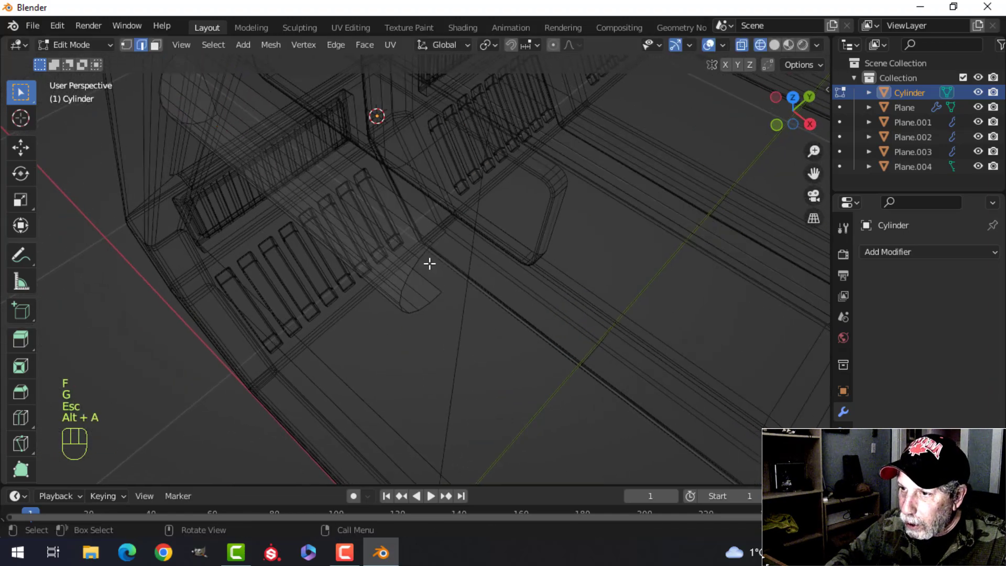
Fill the remaining open half-round end of the shell with a face and switch to solid shading.
key("f")
key("alt+a")
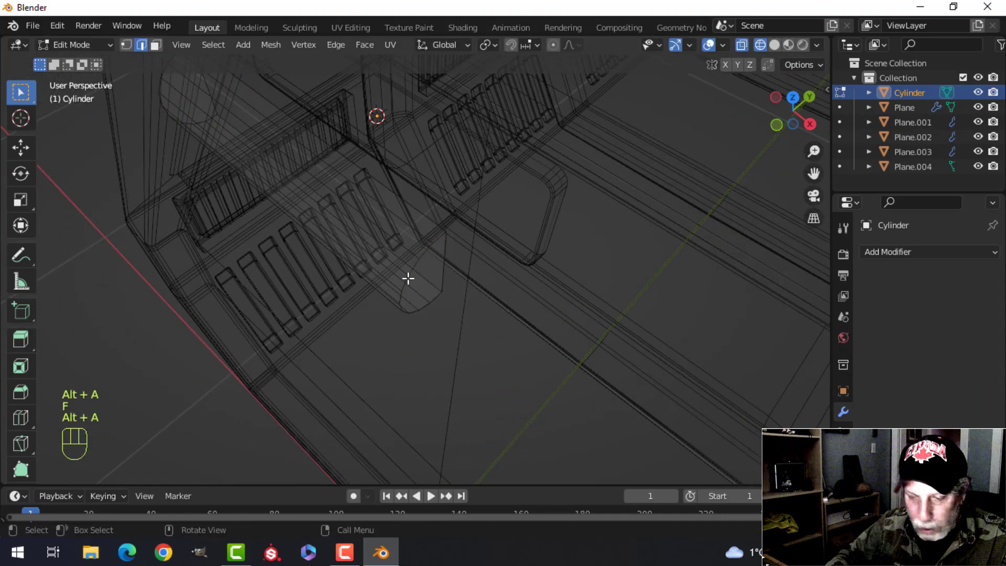
key("z")
left_click(507, 278)
Move the whole half-round mesh along Y until it sits against the mounting plate.
key("a")
mouse_move(314, 306)
middle_mouse_down()
mouse_move(561, 278)
mouse_move(545, 256)
middle_mouse_up()
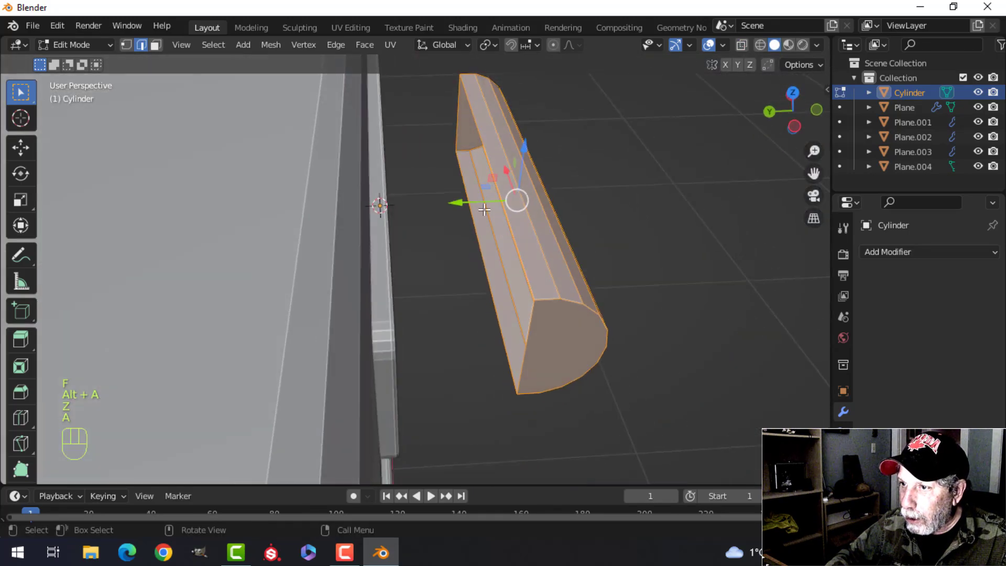
middle_click_drag(490, 211, 517, 236)
left_click_drag(465, 202, 355, 210)
key("alt+a")
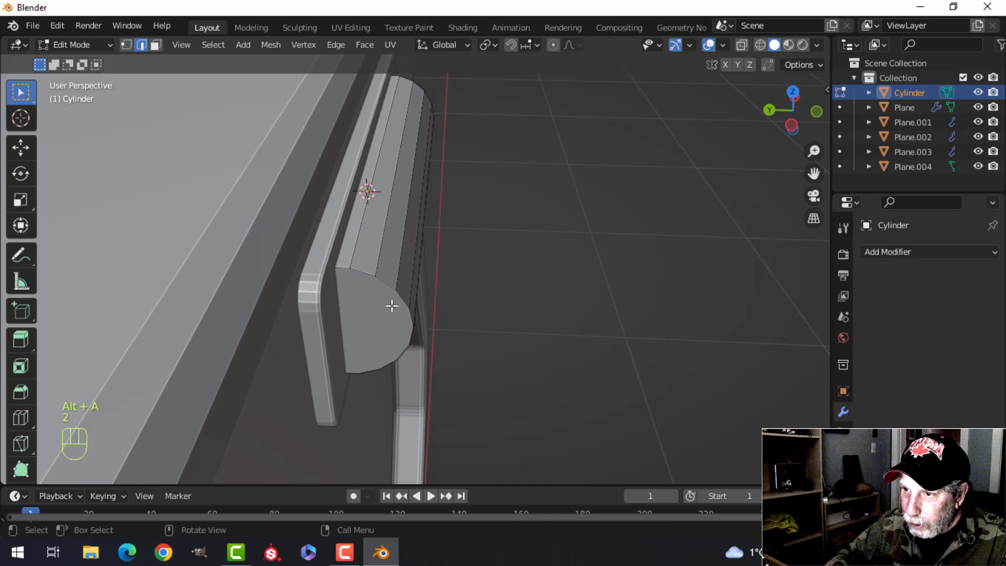
Bevel the curved edges at both ends of the half-round with three segments.
middle_click_drag(618, 264, 710, 258)
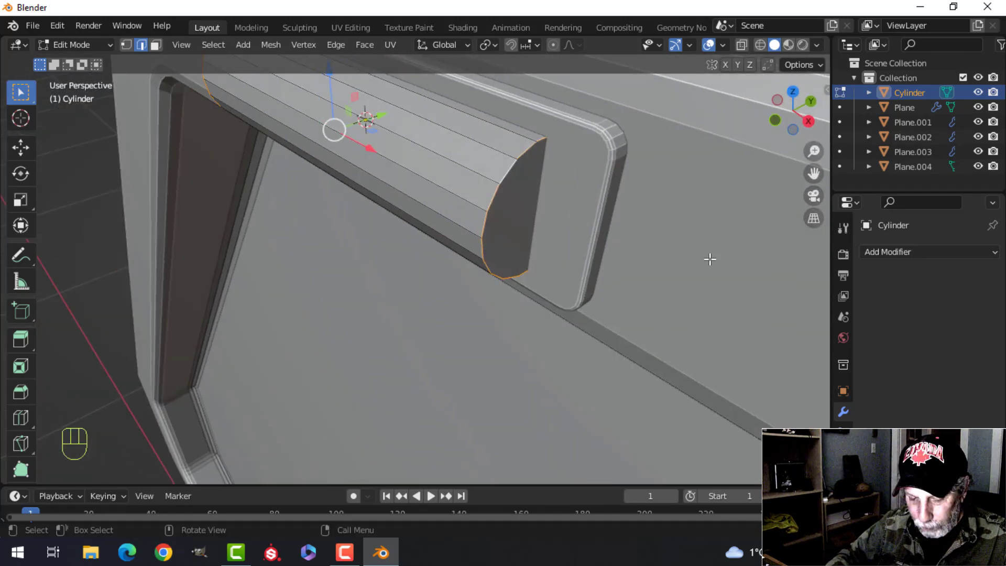
key("ctrl+b")
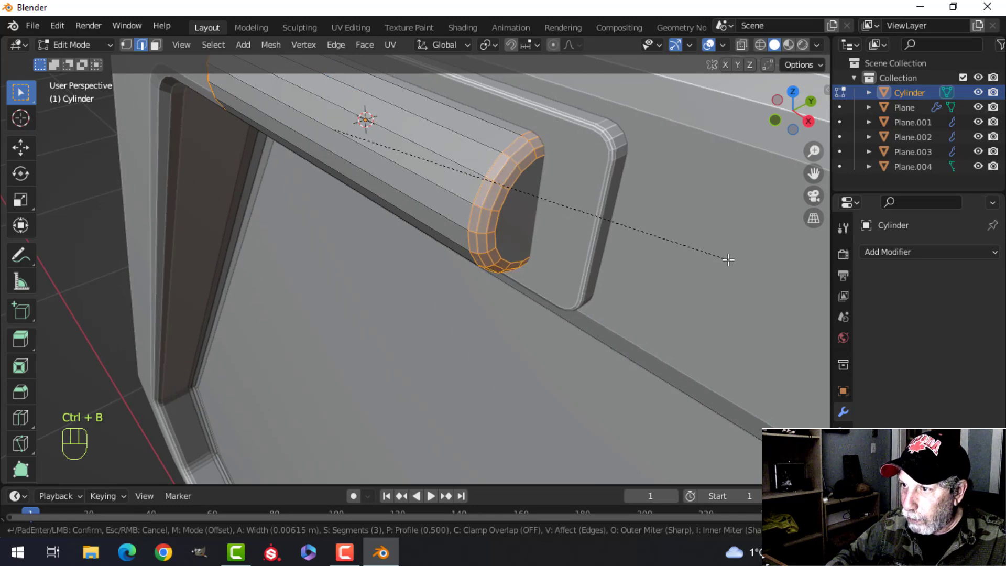
left_click(727, 259)
key("Tab")
middle_click_drag(725, 258, 426, 225)
Shade the half-round object smooth.
key("alt+a")
left_click(430, 209)
right_click(430, 209)
left_click(431, 208)
key("alt+a")
Join the half-round with its mounting plate into one object and shade the result smooth.
middle_click_drag(397, 259, 437, 297)
scroll(435, 262, "down", 3)
left_click(419, 253)
left_click(371, 265, "shift")
middle_click_drag(391, 274, 470, 216)
key("ctrl+j")
right_click(373, 238)
left_click(373, 238)
Show the face orientation overlay to check the normals of the light.
scroll(444, 250, "up", 3)
key("alt+a")
left_click(470, 215)
left_click(722, 45)
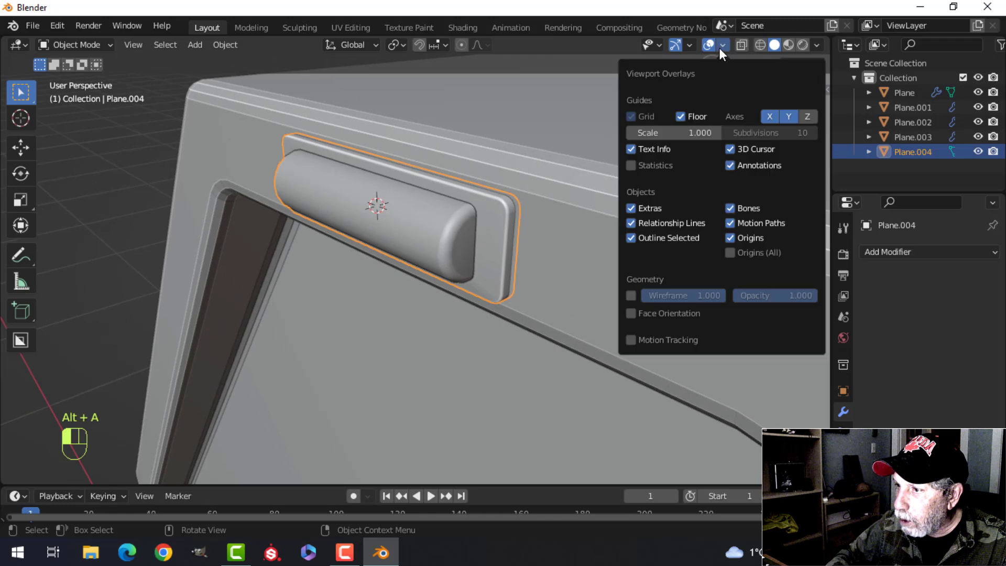
left_click(664, 314)
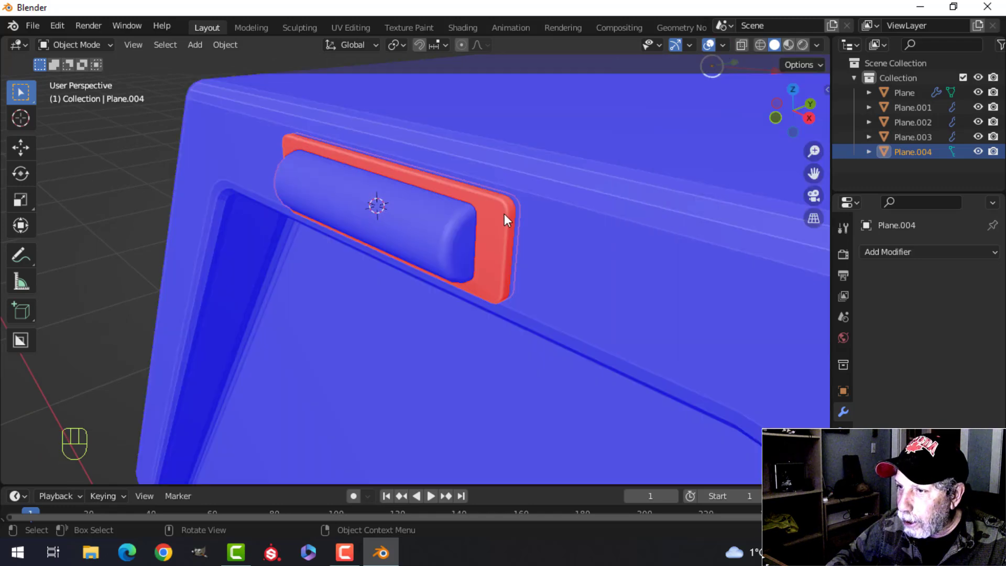
Recalculate the normals of the light's entire mesh so that they point outward.
left_click(524, 224)
key("Tab")
key("Tab")
left_click(498, 224)
key("Tab")
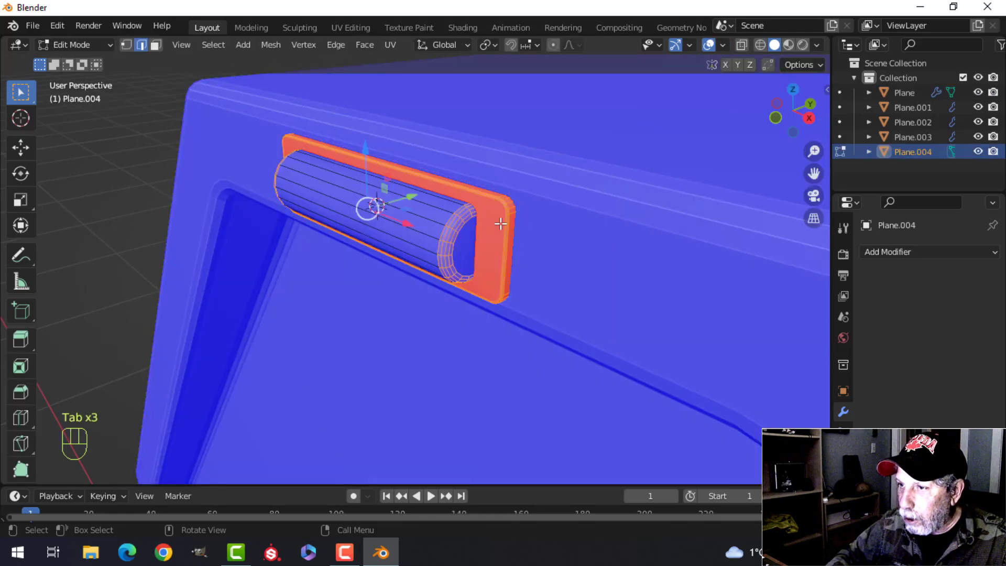
key("a")
key("alt+n")
left_click(500, 223)
key("Tab")
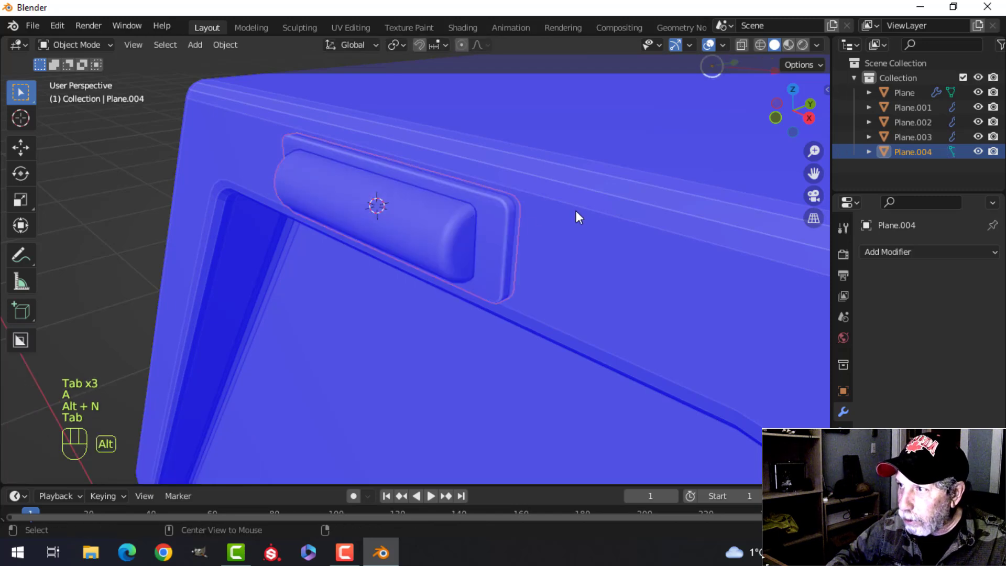
Turn off the face orientation overlay.
key("alt+a")
left_click(722, 45)
left_click(645, 312)
key("alt+a")
middle_click_drag(646, 297, 183, 240)
scroll(419, 234, "up", 4)
Duplicate the light object and move the copy about 0.96 m along negative X, beside the body.
left_click(463, 184)
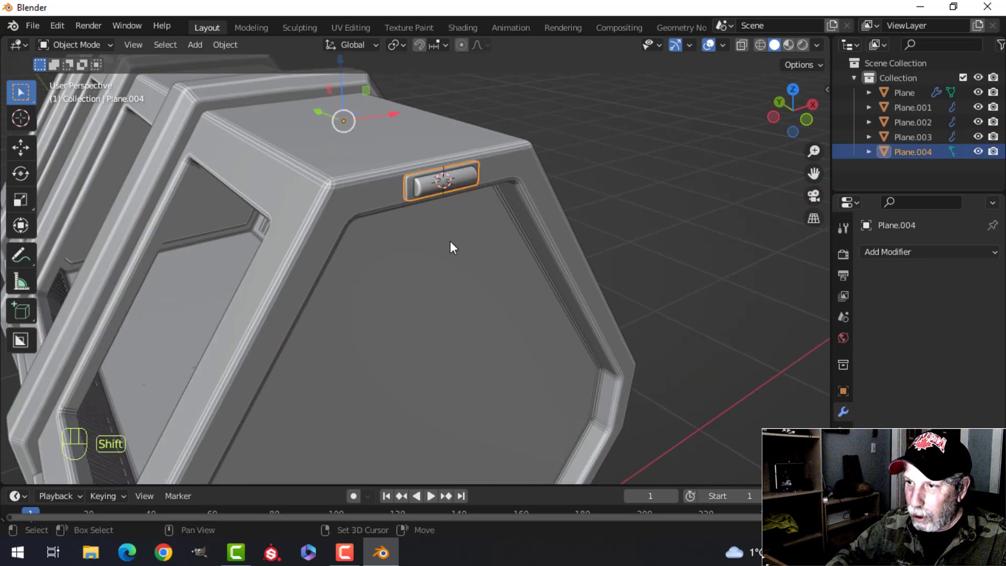
scroll(511, 258, "down", 3)
key("Tab")
key("a")
mouse_move(512, 258)
middle_mouse_down()
mouse_move(540, 268)
mouse_move(501, 281)
mouse_move(524, 265)
middle_mouse_up()
key("Tab")
key("shift+d")
left_click(336, 272)
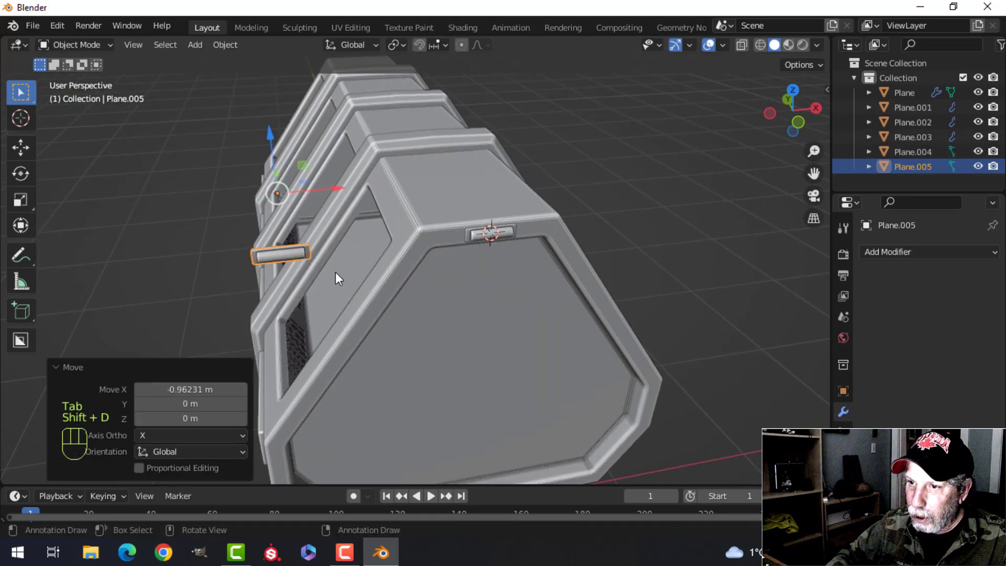
Set the copied light's origin to its geometry.
right_click(287, 256)
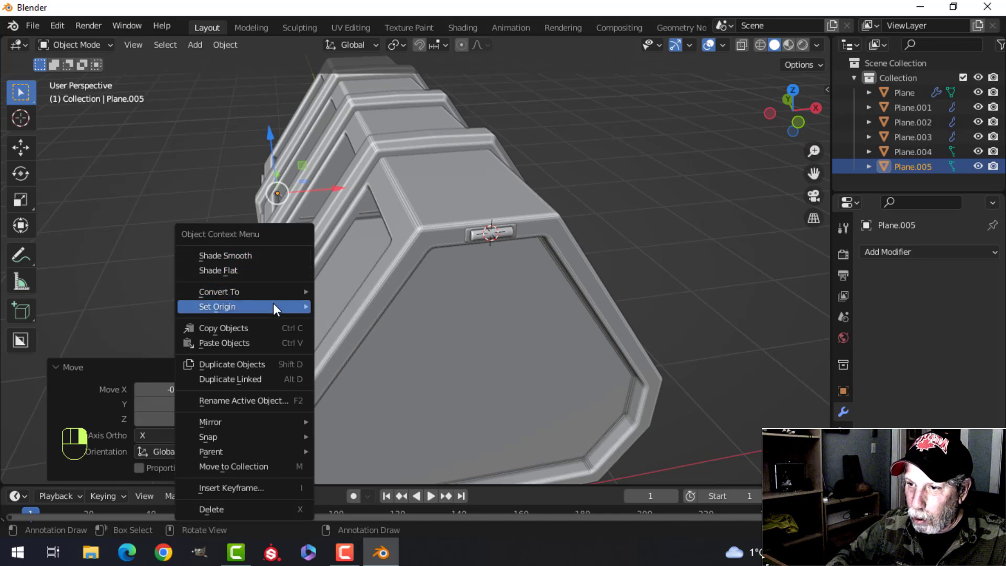
mouse_move(272, 308)
left_click(355, 319)
Move the copied light in the left view onto the upper part of the rib nearest the end.
middle_click_drag(320, 263, 568, 248)
key("ctrl+KP_3")
key("g")
left_click(331, 261)
middle_click_drag(331, 262, 439, 251)
Rotate the copied light's entire mesh by -90° about the X axis.
key("Tab")
key("a")
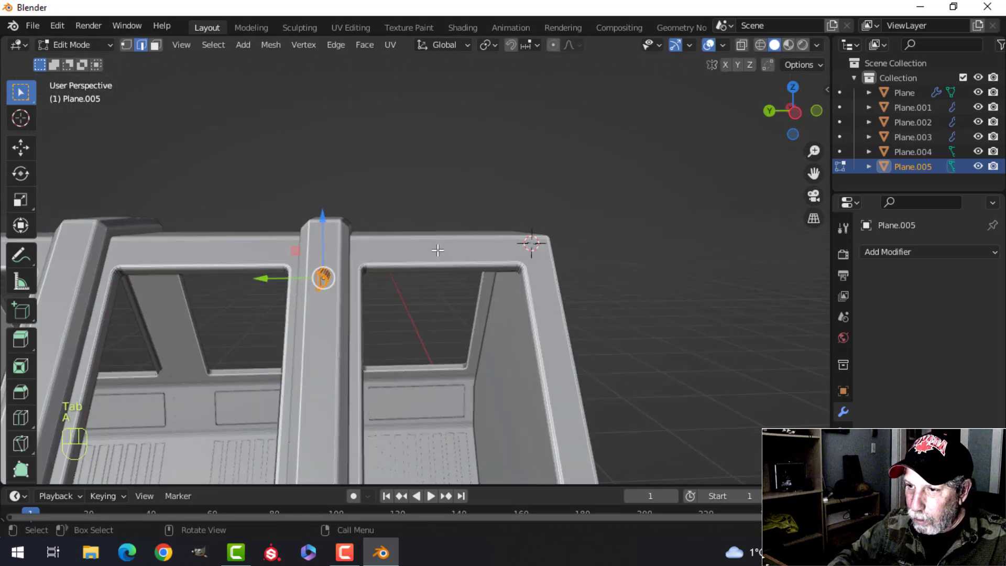
key("r")
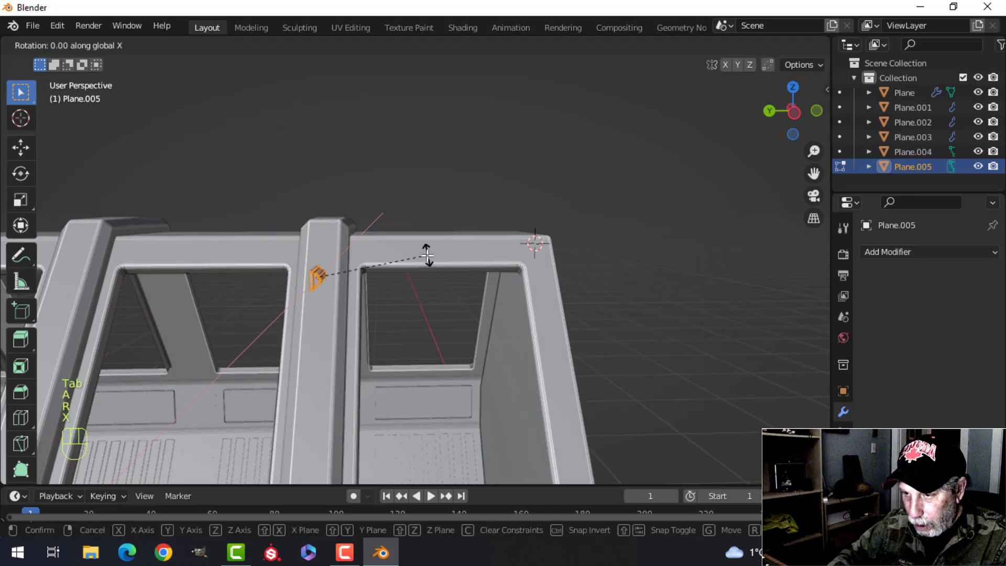
key("0")
left_click(427, 255)
Rotate the copied light about -57° in the front view to follow the body's sloped side.
key("KP_5")
key("KP_1")
scroll(438, 257, "up", 2)
key("r")
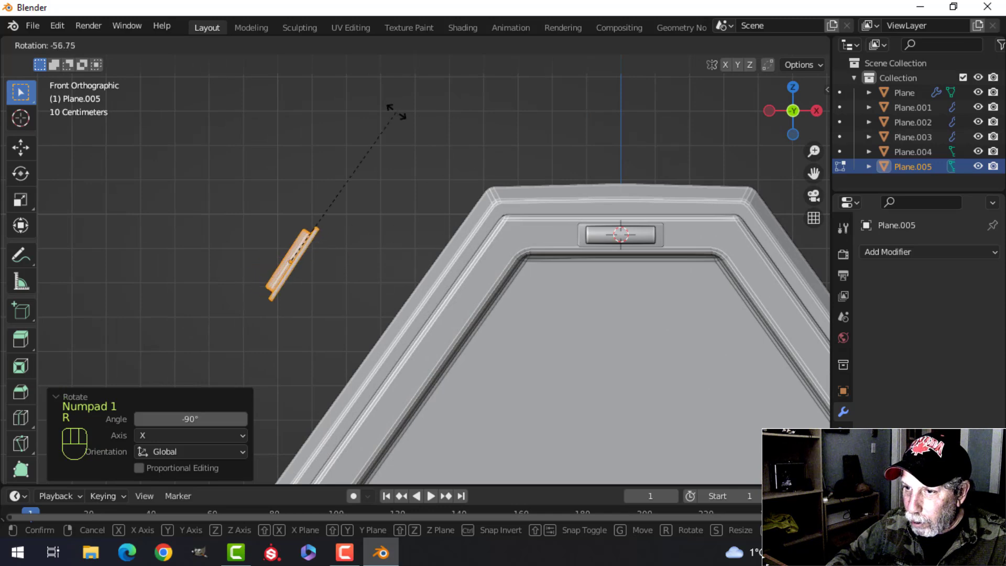
left_click(397, 112)
Move the copied light close to the sloped rib and rotate it a further 3.46° in front view.
key("g")
left_click(524, 149)
key("r")
left_click(538, 152)
Centre the light on the rib in the left view, moving it about 0.031 m in Y and 0.037 m in Z.
middle_click_drag(538, 151, 604, 264)
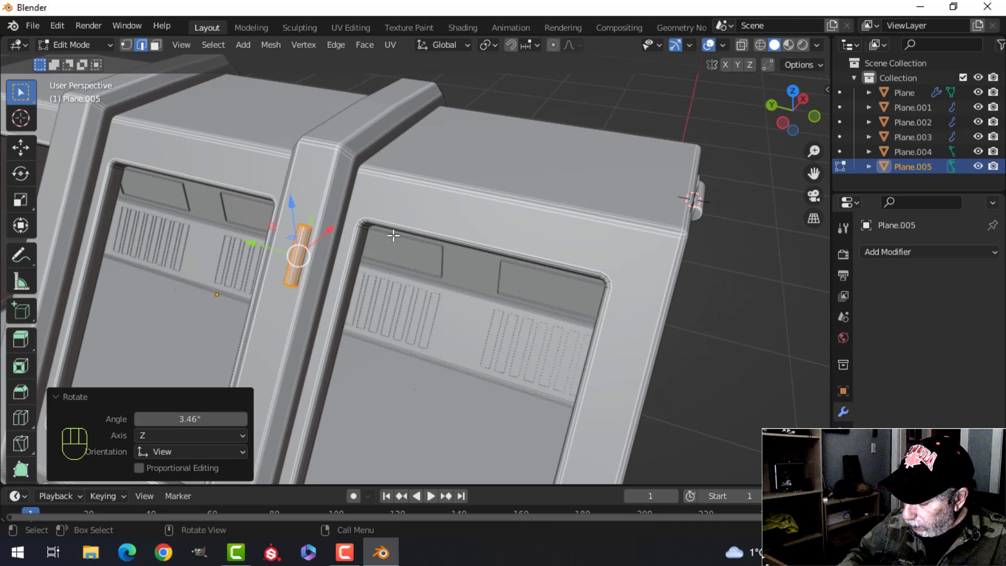
key("ctrl+KP_3")
scroll(391, 237, "up", 2)
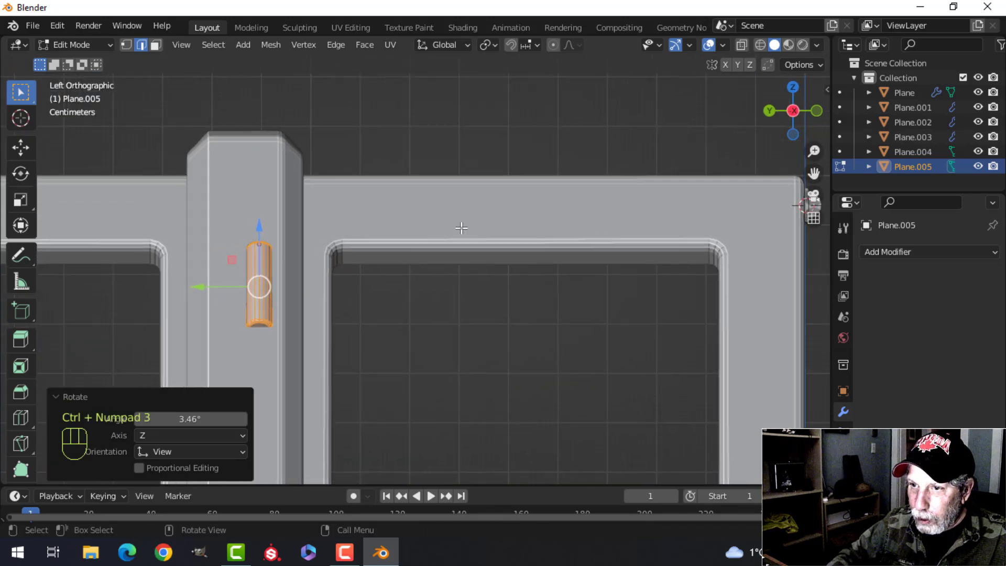
key("g")
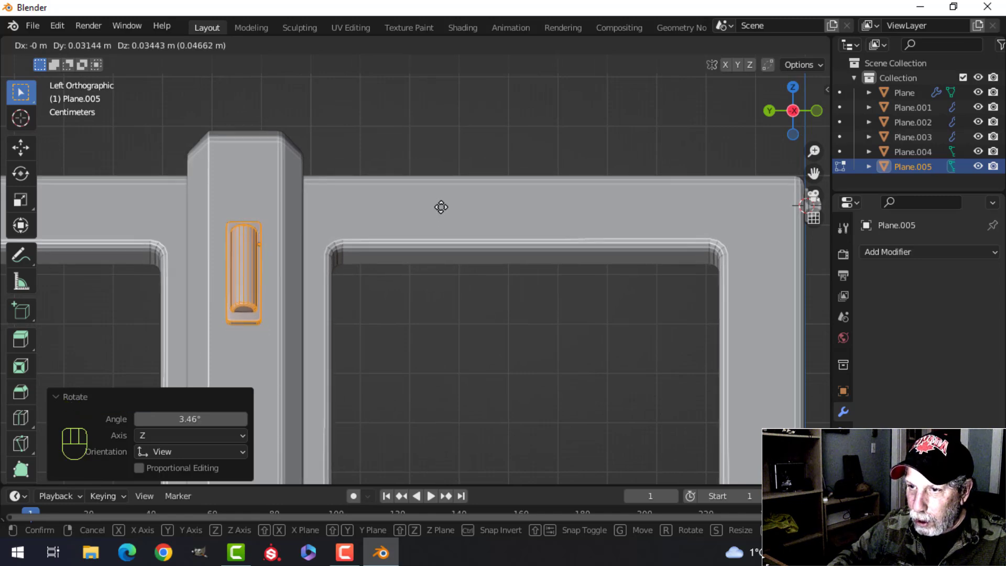
left_click(441, 207)
Rotate the light by about -0.39° in front view and move it about 0.004 m so its plate rests on the rib.
middle_click_drag(441, 208, 439, 239)
scroll(384, 209, "up", 1)
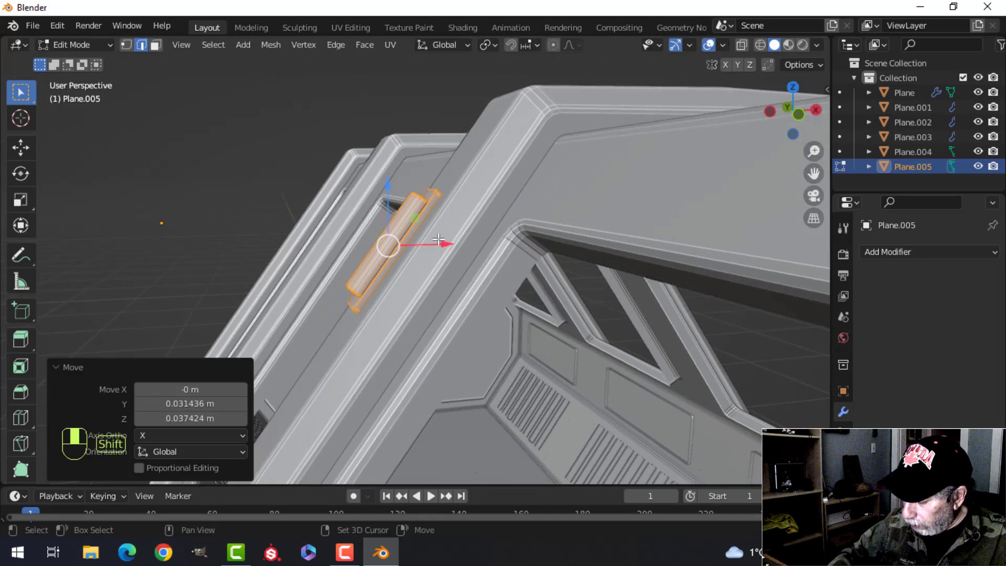
key("KP_1")
scroll(443, 236, "up", 4)
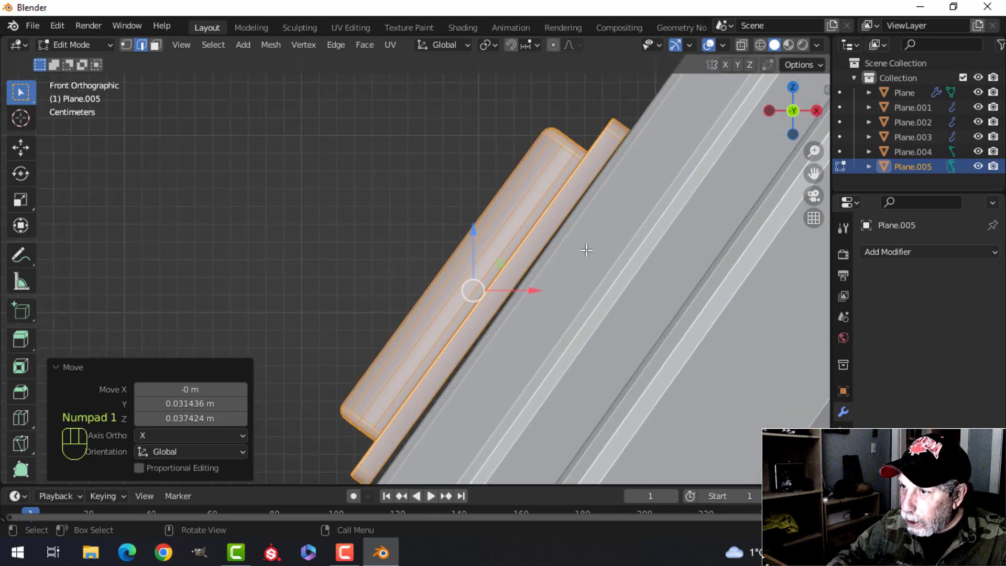
key("r")
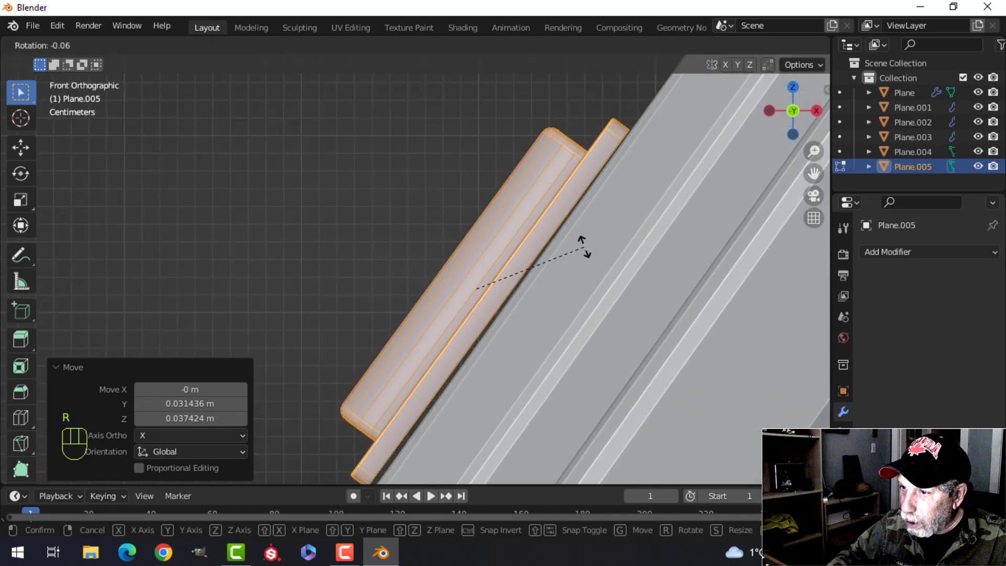
left_click(584, 245)
key("g")
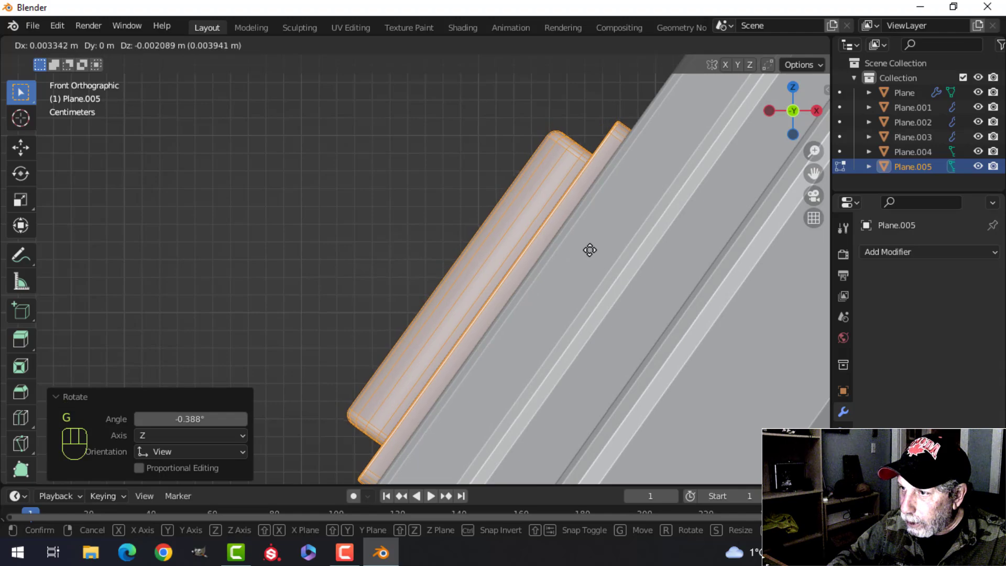
left_click(589, 250)
Leave mesh editing and examine the light's placement on the rib from several views.
scroll(589, 250, "down", 3)
middle_click_drag(590, 249, 620, 276)
scroll(443, 258, "down", 2)
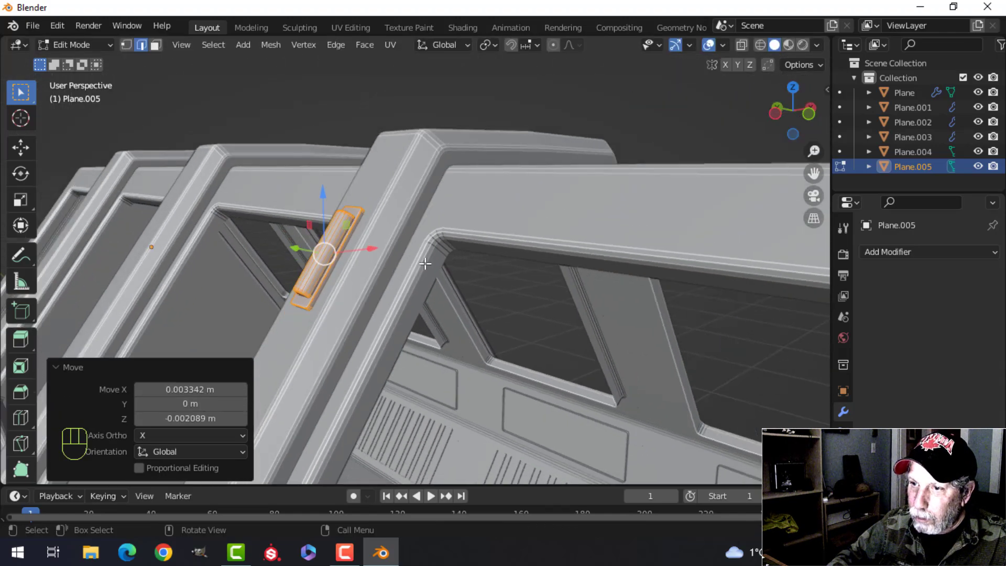
middle_click_drag(443, 259, 517, 269, "shift")
key("ctrl+KP_3")
middle_click_drag(451, 260, 446, 338, "shift")
key("Tab")
key("alt+a")
middle_click_drag(445, 338, 454, 320)
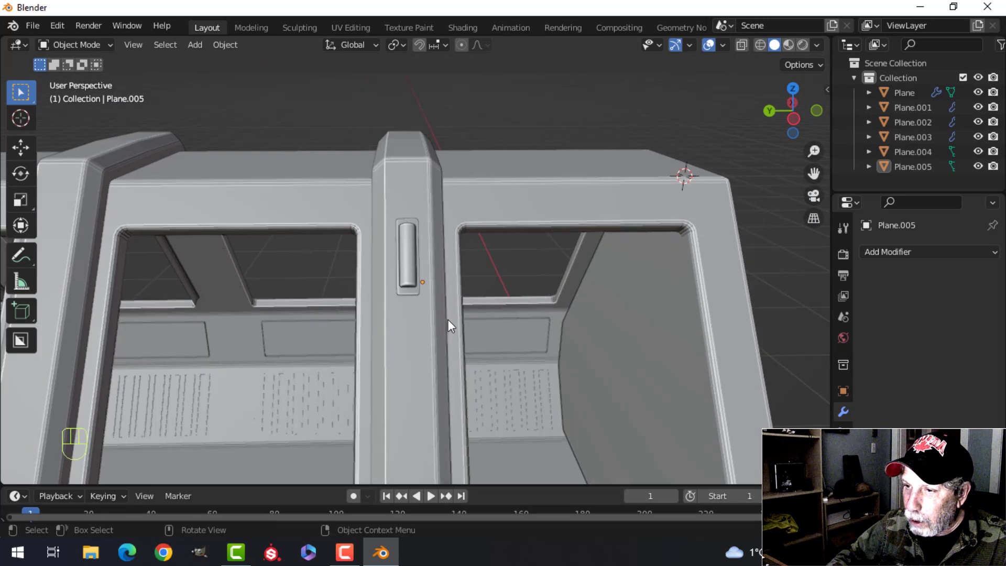
scroll(432, 297, "up", 2)
Duplicate the rib light's mesh within its object and move the copy along Y to the middle rib.
left_click(411, 267)
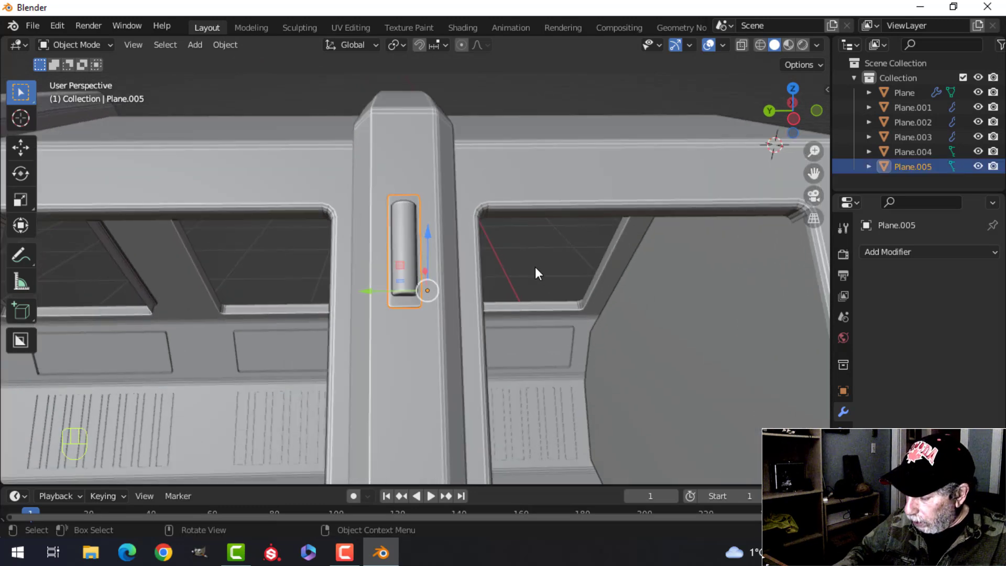
key("ctrl+KP_3")
scroll(534, 270, "down", 6)
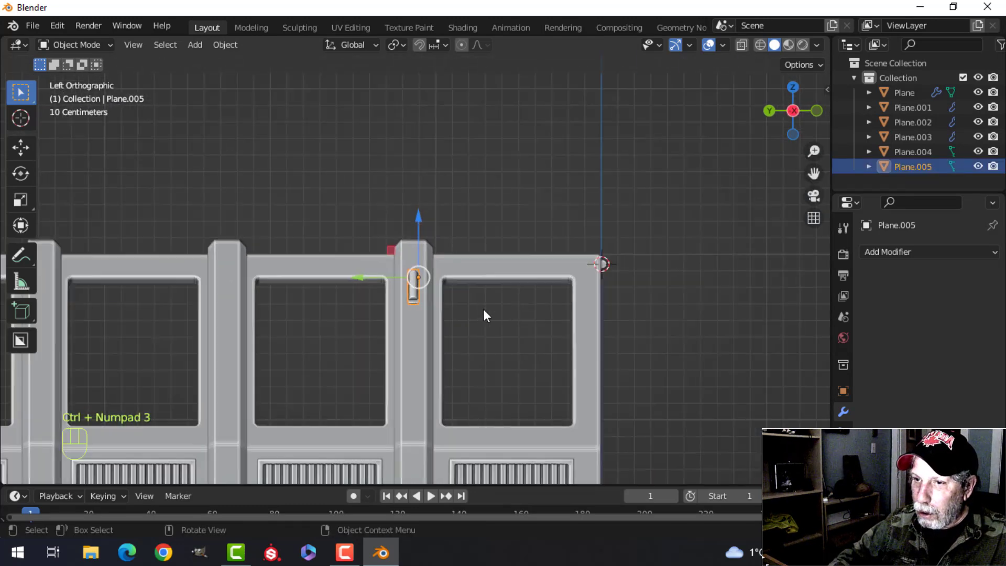
middle_click_drag(483, 312, 532, 317, "shift")
key("Tab")
scroll(589, 320, "up", 2)
key("a")
key("shift+d")
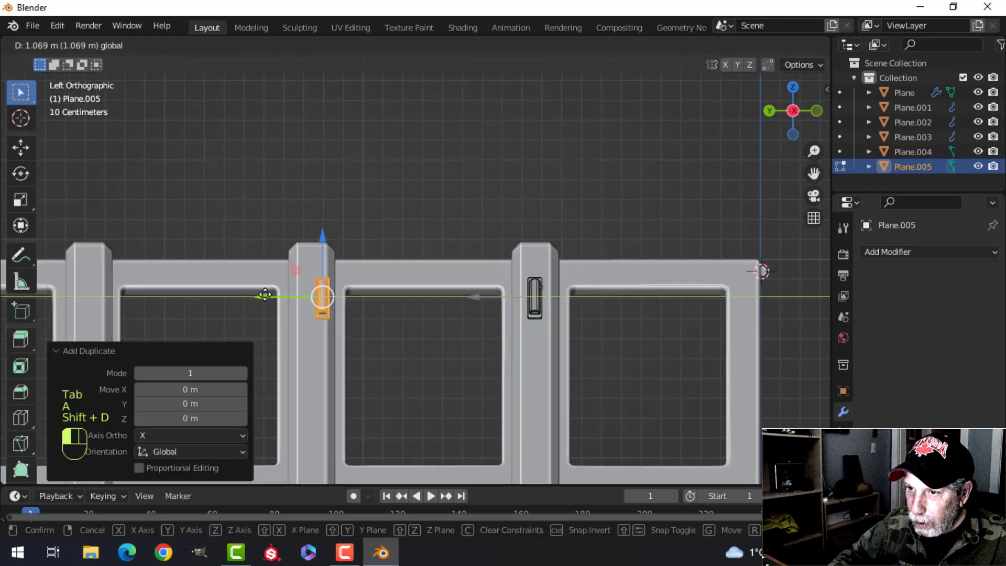
left_click_drag(255, 290, 254, 290)
Align the copy on the middle rib and duplicate it about 1.11 m along Y onto the farthest rib.
middle_click_drag(272, 324, 519, 323, "shift")
key("shift+d")
left_click_drag(498, 296, 470, 297)
key("shift+d")
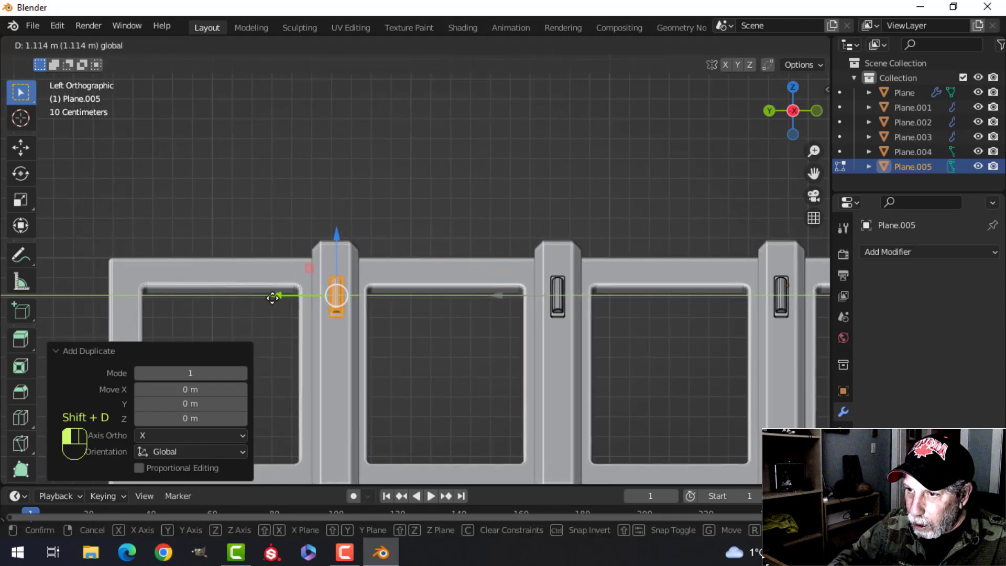
left_click(272, 297)
key("Tab")
scroll(576, 322, "down", 4)
key("alt+a")
Shade the ribs object smooth and add a Weighted Normal modifier to it.
middle_click_drag(576, 322, 536, 337)
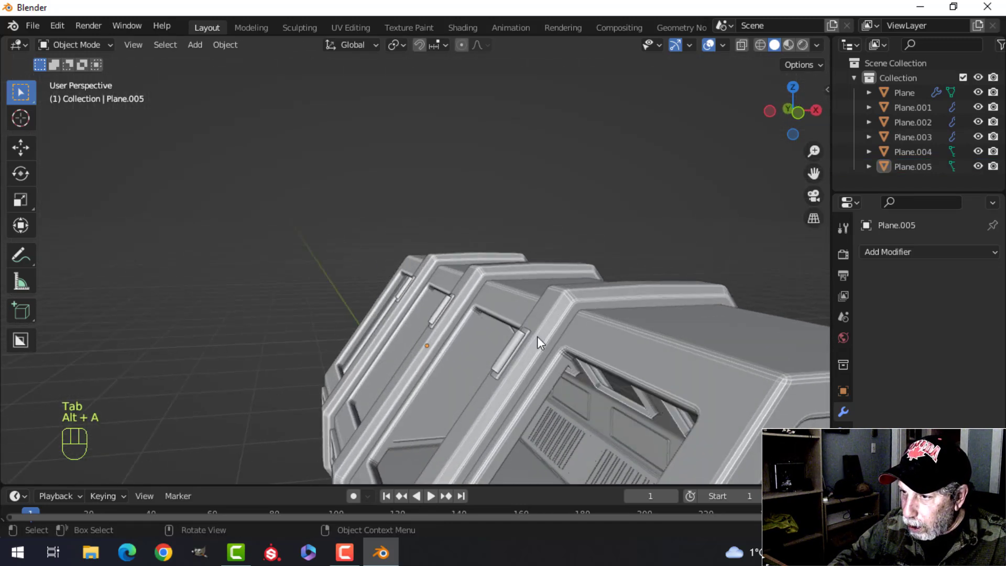
left_click(549, 312)
right_click(548, 301)
left_click(535, 260)
left_click(867, 276)
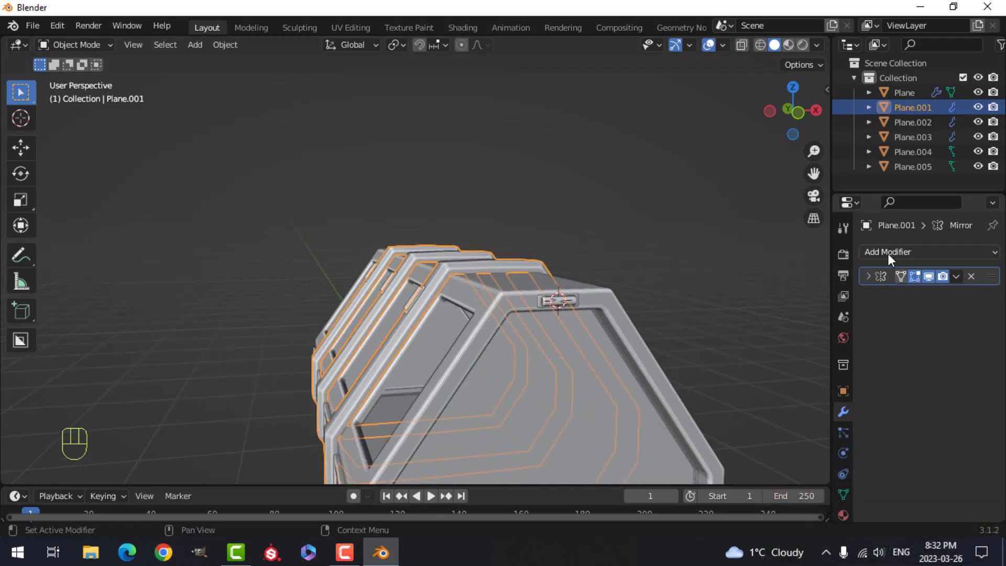
left_click(887, 252)
left_click(622, 359)
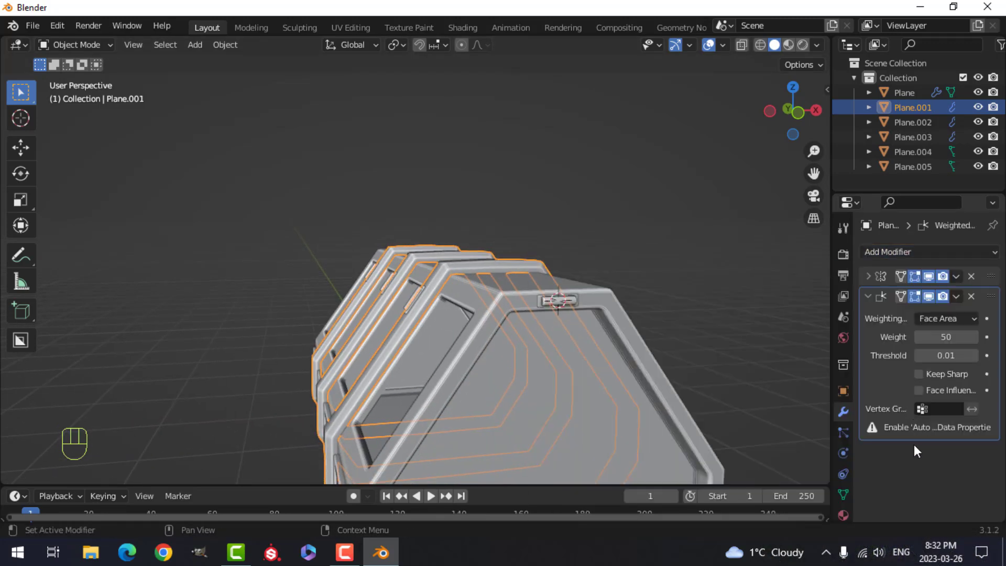
Enable Auto Smooth at 30° in the normals settings of the ribs object.
left_click(844, 493)
scroll(900, 473, "down", 3)
left_click(872, 413)
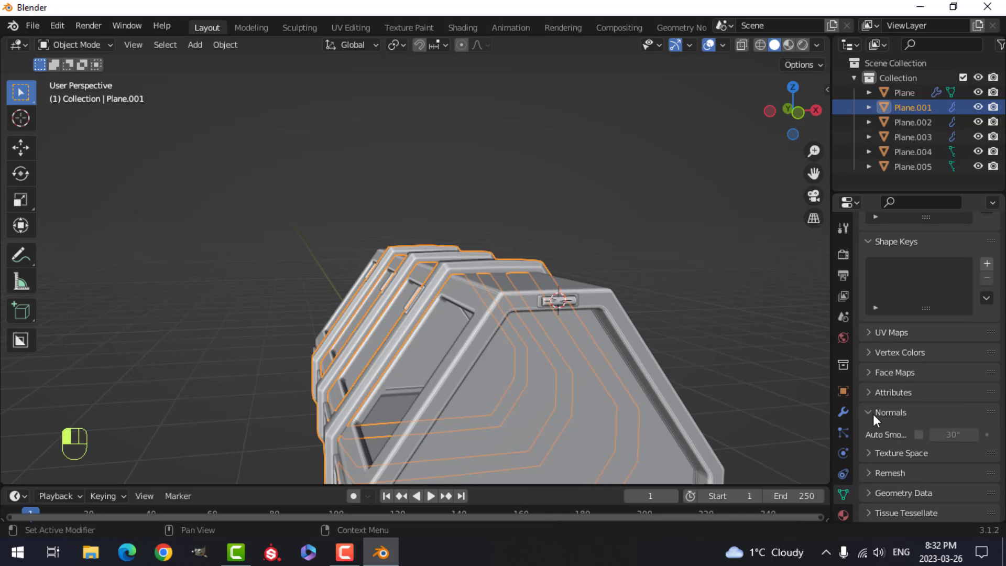
left_click(919, 434)
key("alt+a")
Shade the main body object smooth and add a Weighted Normal modifier to it.
middle_click_drag(607, 338, 558, 351)
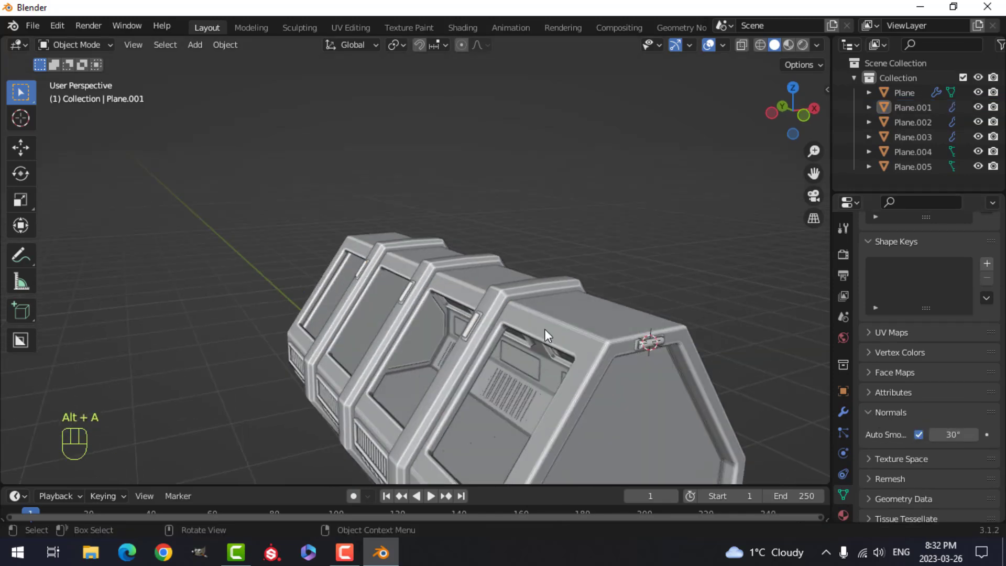
left_click(543, 328)
right_click(542, 329)
left_click(519, 280)
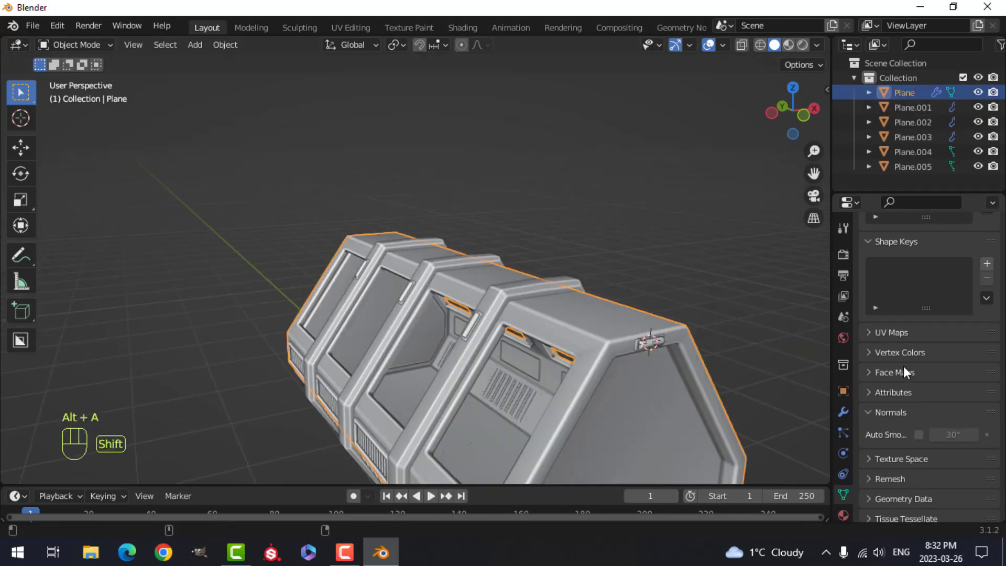
left_click(849, 412)
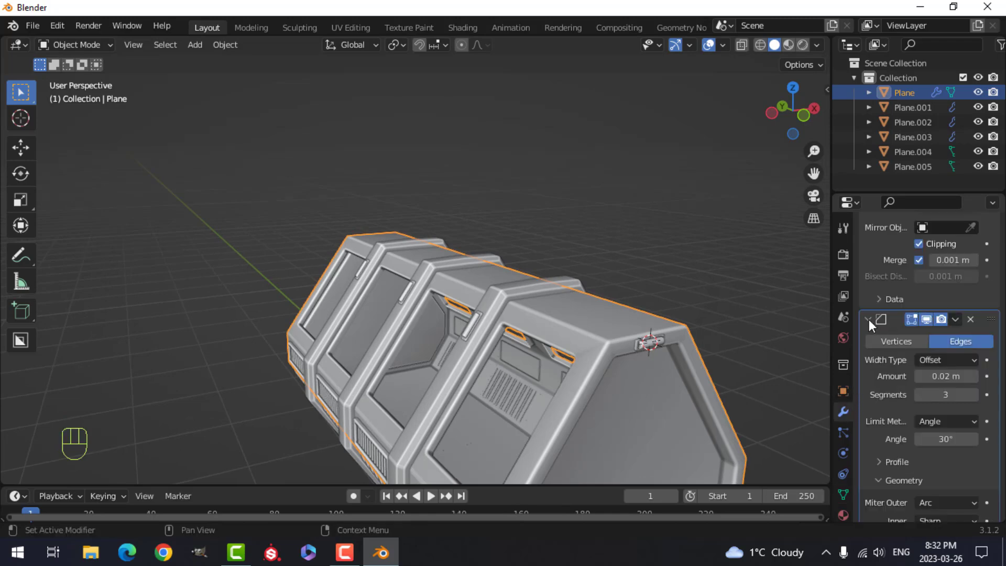
left_click(868, 319)
left_click(867, 276)
left_click(890, 252)
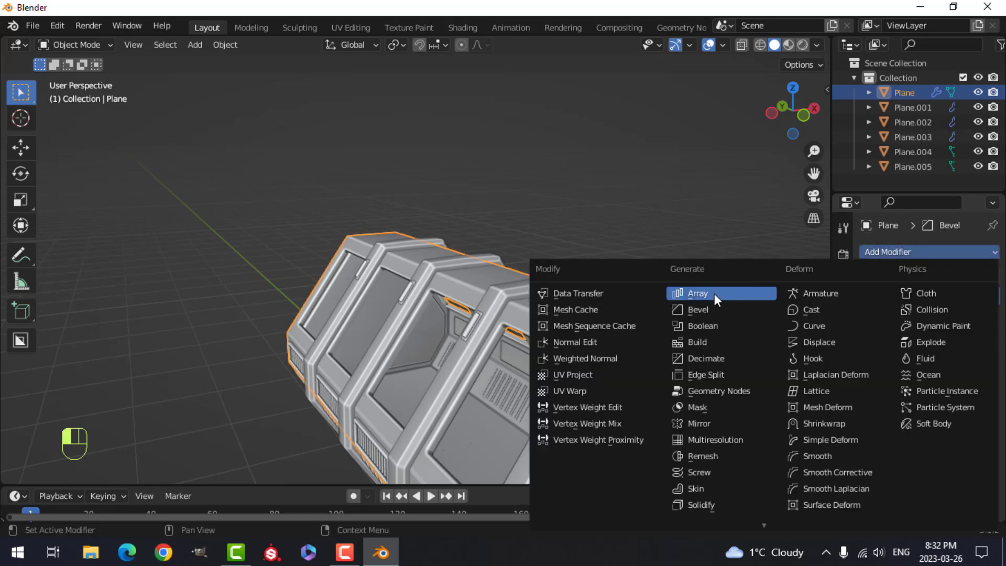
left_click(585, 358)
Enable Auto Smooth at 30° in the normals settings of the main body.
left_click(843, 494)
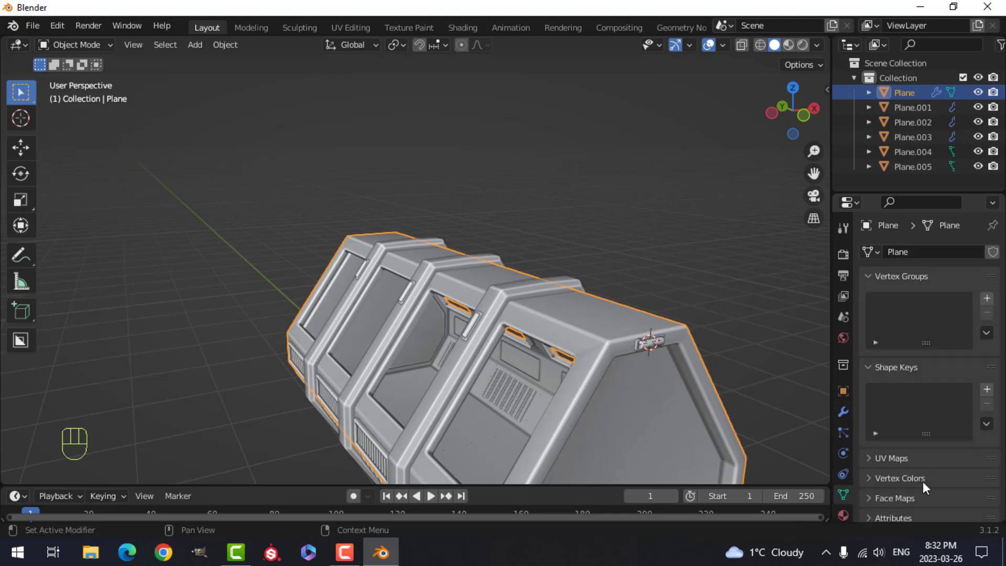
scroll(922, 472, "down", 5)
left_click(918, 441)
key("alt+a")
middle_click_drag(600, 394, 556, 378)
scroll(640, 376, "up", 3)
Snap the 3D cursor to the selected centre geometry on the body's roof in edge mode, and return to Object Mode.
left_click(674, 328)
scroll(765, 366, "down", 4)
middle_click_drag(765, 365, 677, 373)
middle_click_drag(589, 378, 557, 357)
left_click(544, 303)
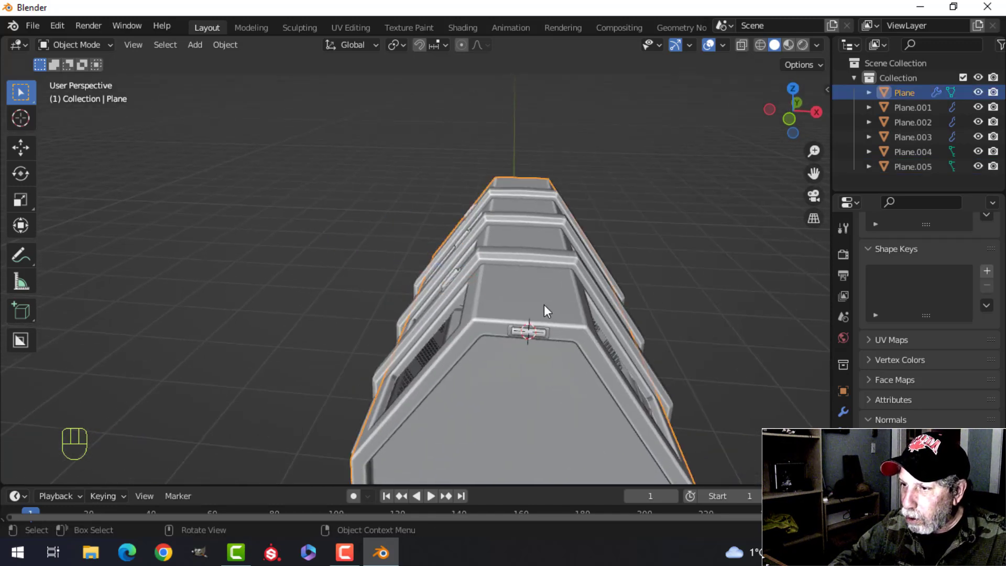
key("Tab")
key("2")
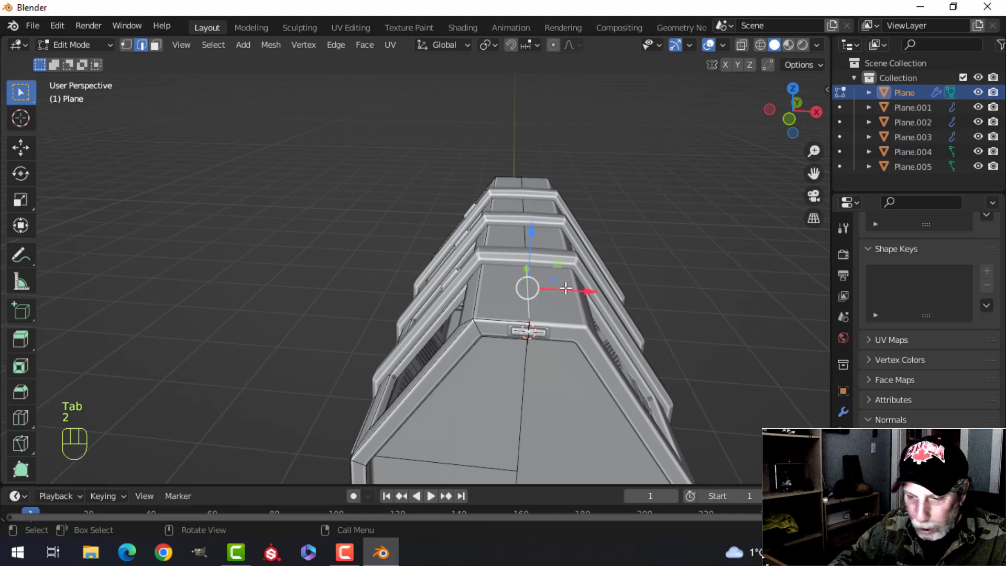
key("shift+s")
left_click(556, 354)
key("Tab")
Set the origin of the rib lights object to the 3D cursor on the body's centreline.
middle_click_drag(461, 297, 540, 266)
left_click(531, 269)
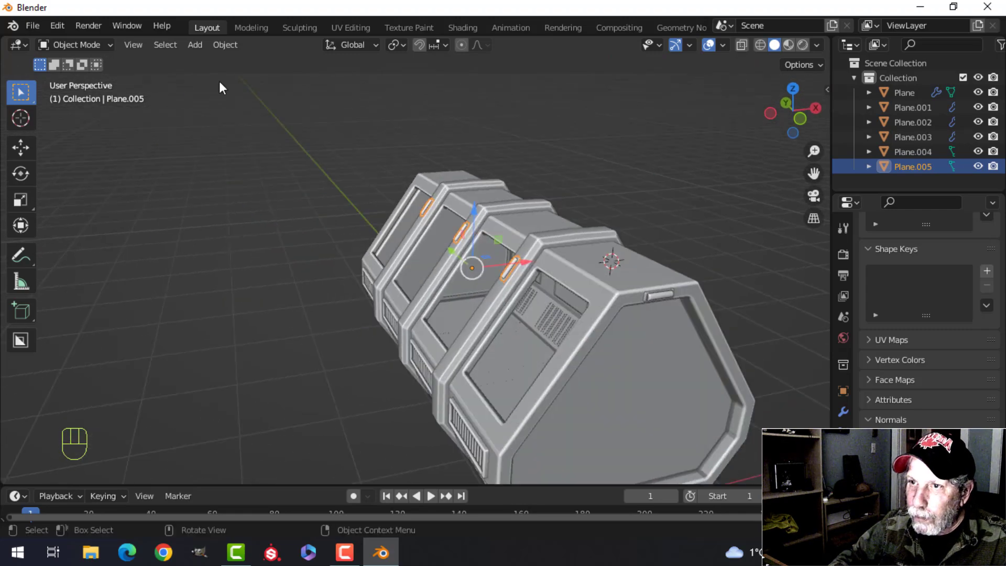
left_click(221, 44)
mouse_move(239, 77)
left_click(431, 110)
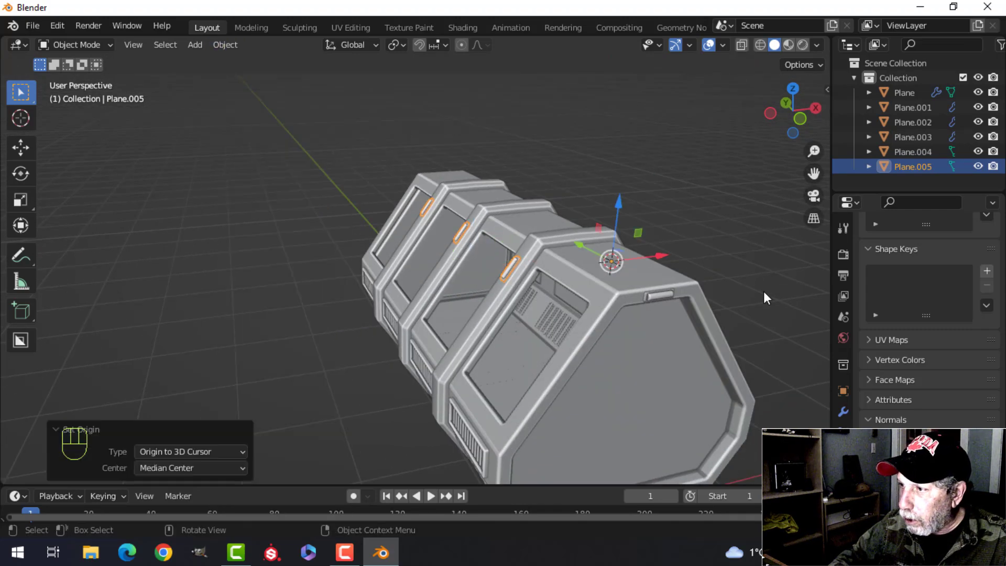
Add a Mirror modifier on the X axis to the rib lights object.
middle_click_drag(763, 289, 888, 321)
left_click(843, 412)
left_click(885, 253)
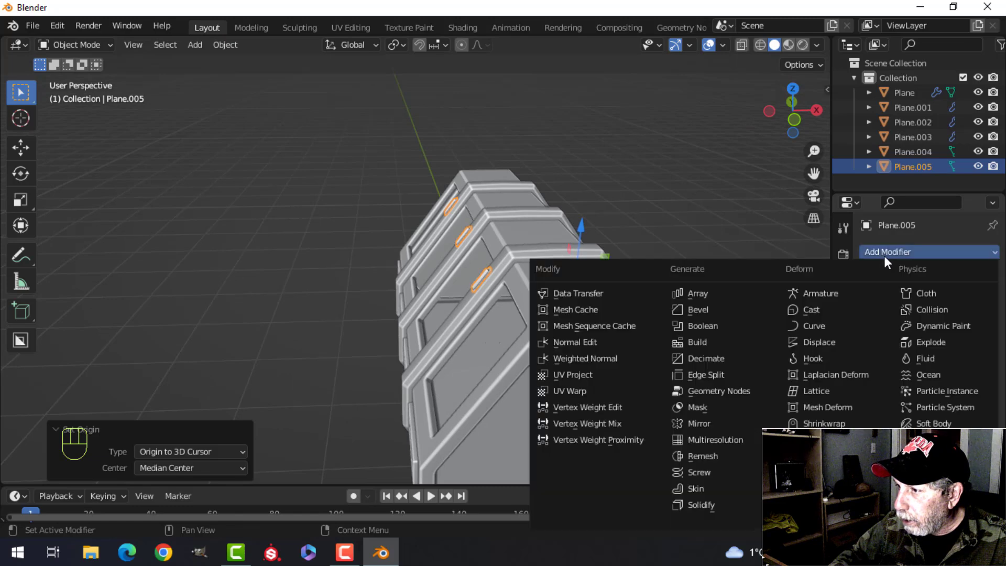
left_click(714, 423)
key("alt+a")
middle_click_drag(690, 333, 608, 324)
scroll(607, 325, "up", 4)
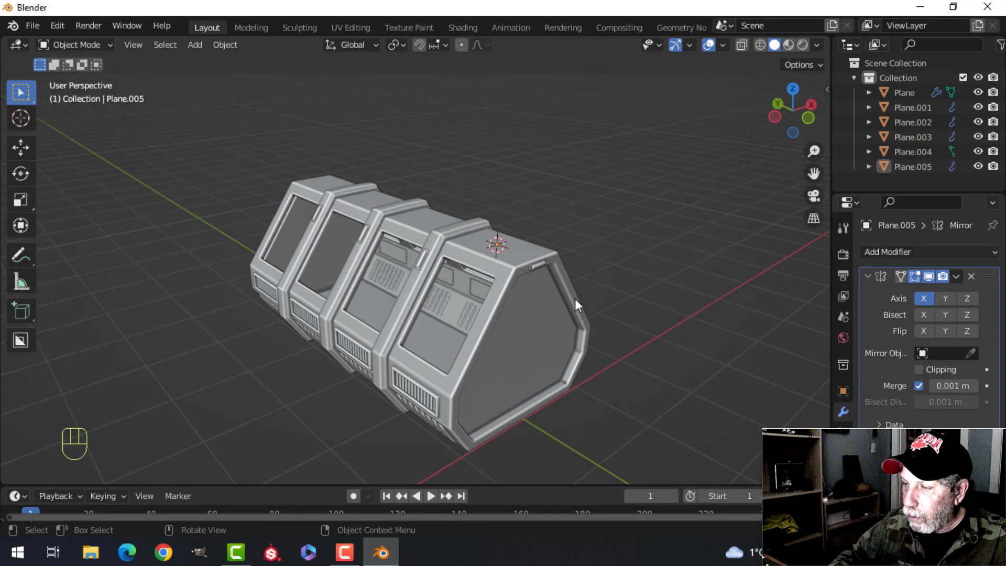
Switch the viewport lighting to MatCap and choose the blue-grey metallic matcap.
mouse_move(574, 298)
middle_mouse_down()
mouse_move(422, 298)
mouse_move(574, 285)
mouse_move(618, 246)
middle_mouse_up()
left_click(817, 45)
left_click(804, 116)
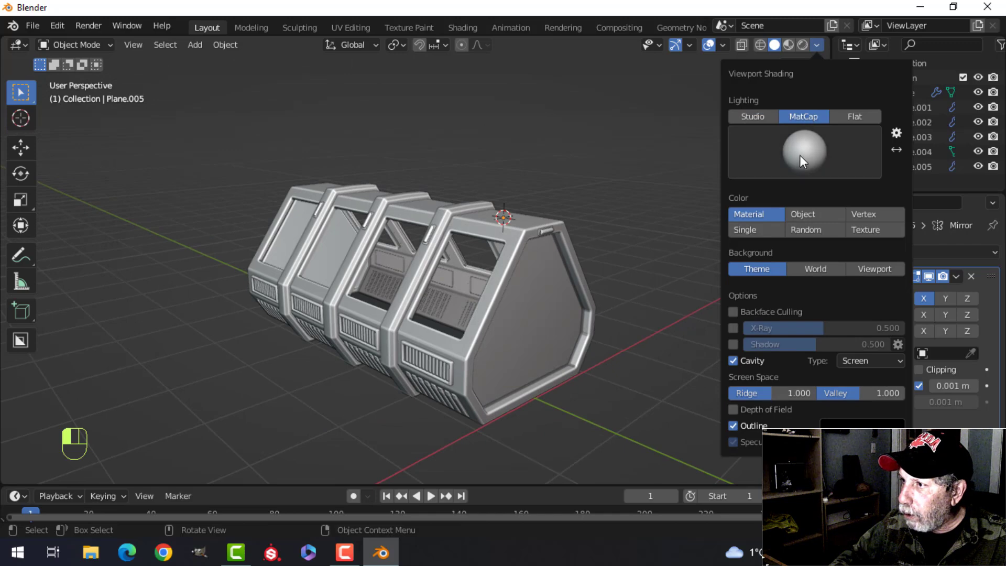
left_click(799, 152)
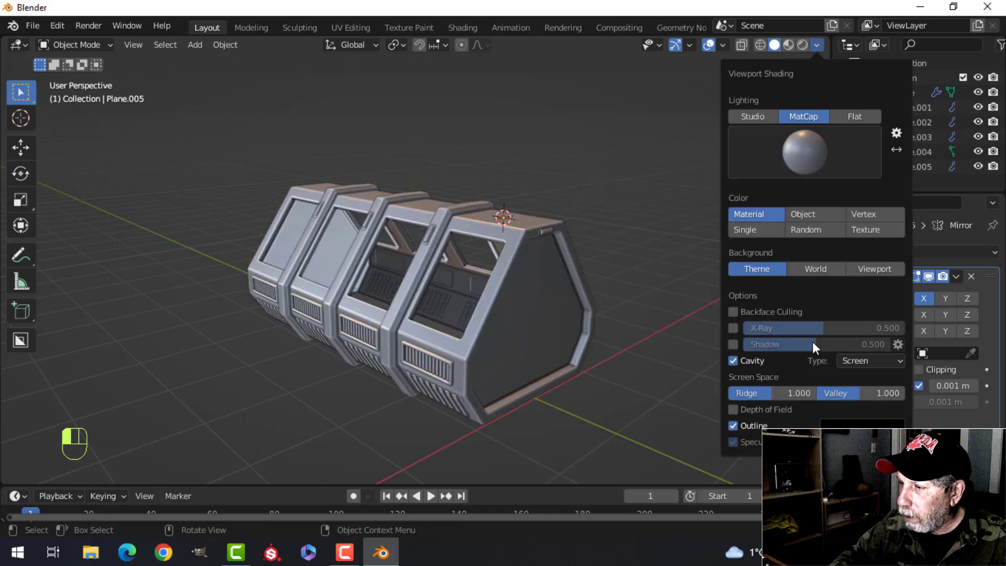
Set the cavity type to Both with world-space ridge 1.705 and valley 1.727, and choose the white matcap with dark reddish shading.
left_click(867, 363)
left_click(861, 407)
left_click_drag(782, 401, 843, 397)
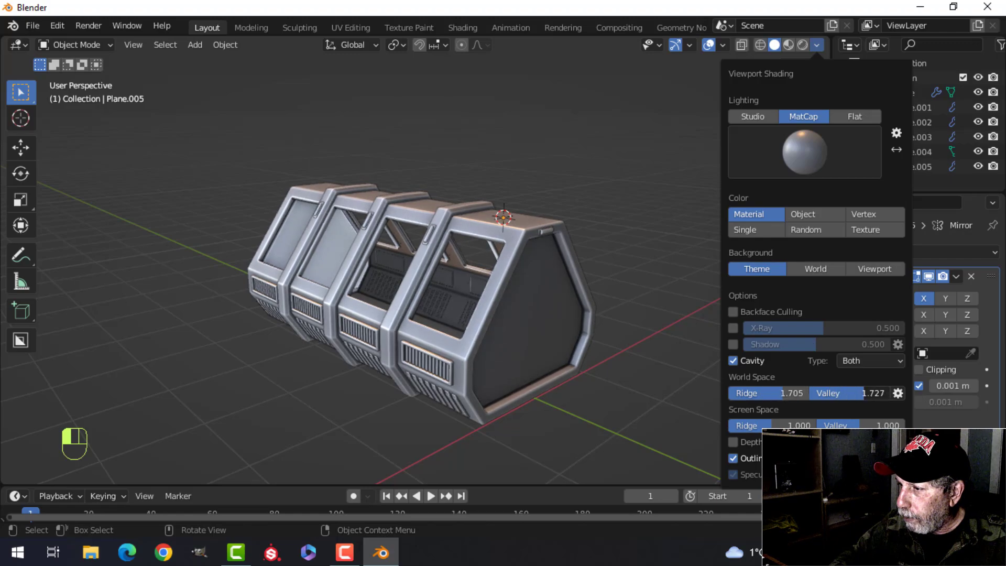
left_click(813, 131)
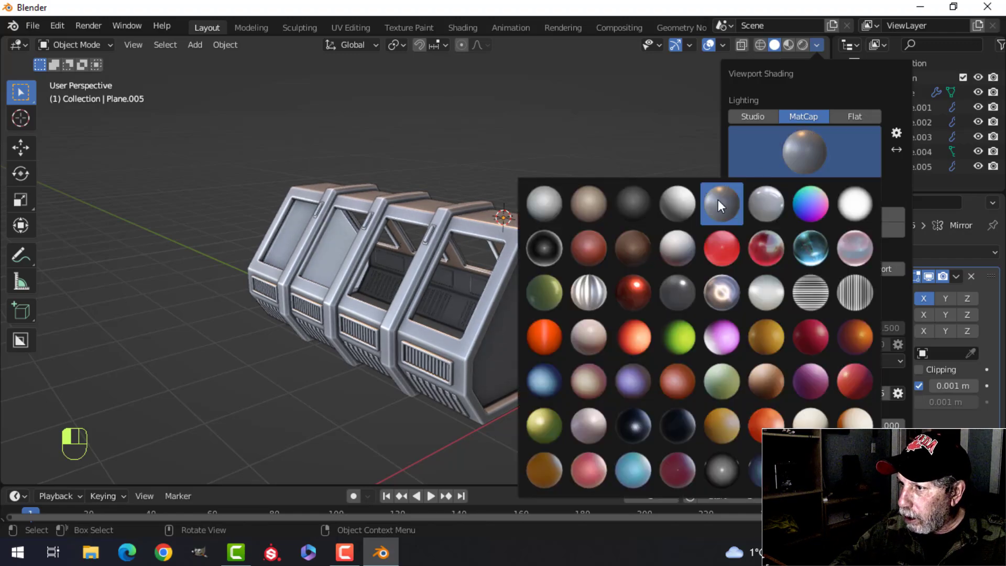
left_click(684, 242)
Examine the finished body's ribs, windows, vents and lights from above, below and the side.
mouse_move(608, 263)
middle_mouse_down()
mouse_move(635, 236)
mouse_move(702, 235)
mouse_move(691, 234)
mouse_move(700, 220)
mouse_move(546, 272)
mouse_move(420, 256)
mouse_move(434, 203)
middle_mouse_up()
scroll(372, 252, "up", 6)
scroll(498, 235, "down", 5)
middle_click_drag(497, 235, 564, 191, "shift")
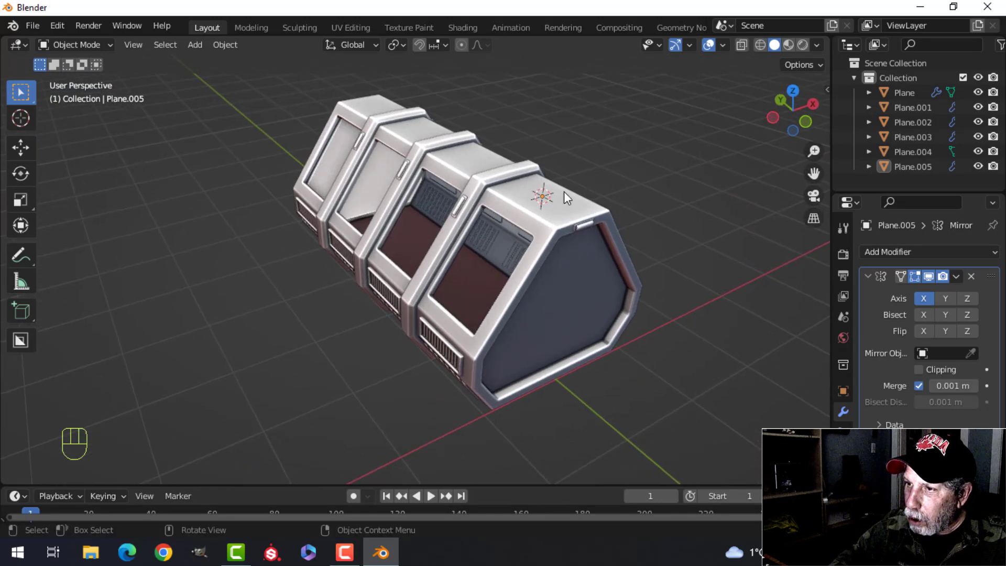
middle_click_drag(520, 216, 560, 234)
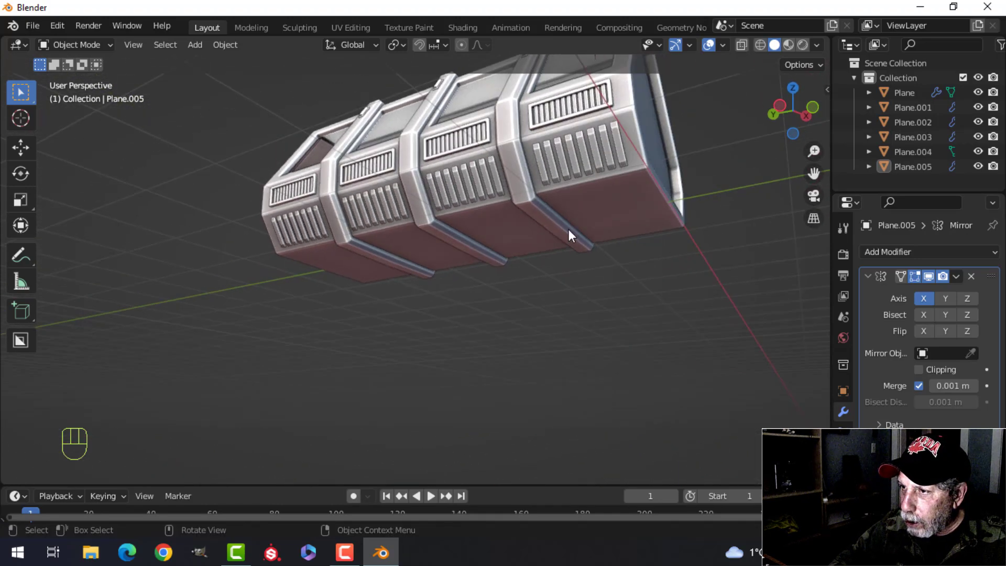
mouse_move(482, 259)
middle_mouse_down()
mouse_move(689, 229)
mouse_move(568, 253)
mouse_move(492, 252)
middle_mouse_up()
mouse_move(620, 288)
middle_mouse_down()
mouse_move(526, 304)
mouse_move(607, 291)
mouse_move(606, 281)
middle_mouse_up()
middle_click_drag(604, 266, 608, 307, "shift")
mouse_move(603, 296)
middle_mouse_down()
mouse_move(614, 298)
mouse_move(603, 293)
mouse_move(605, 273)
mouse_move(601, 286)
middle_mouse_up()
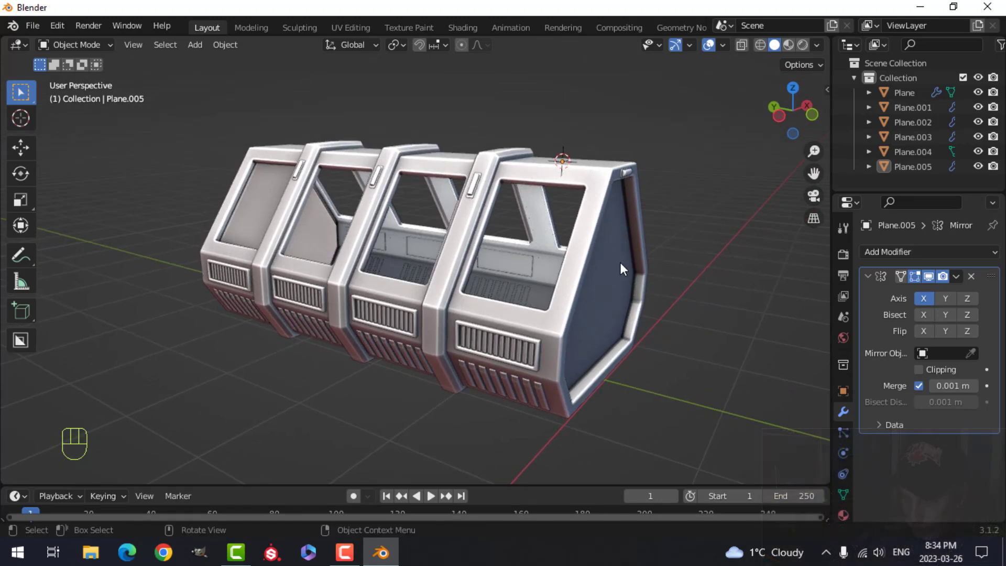